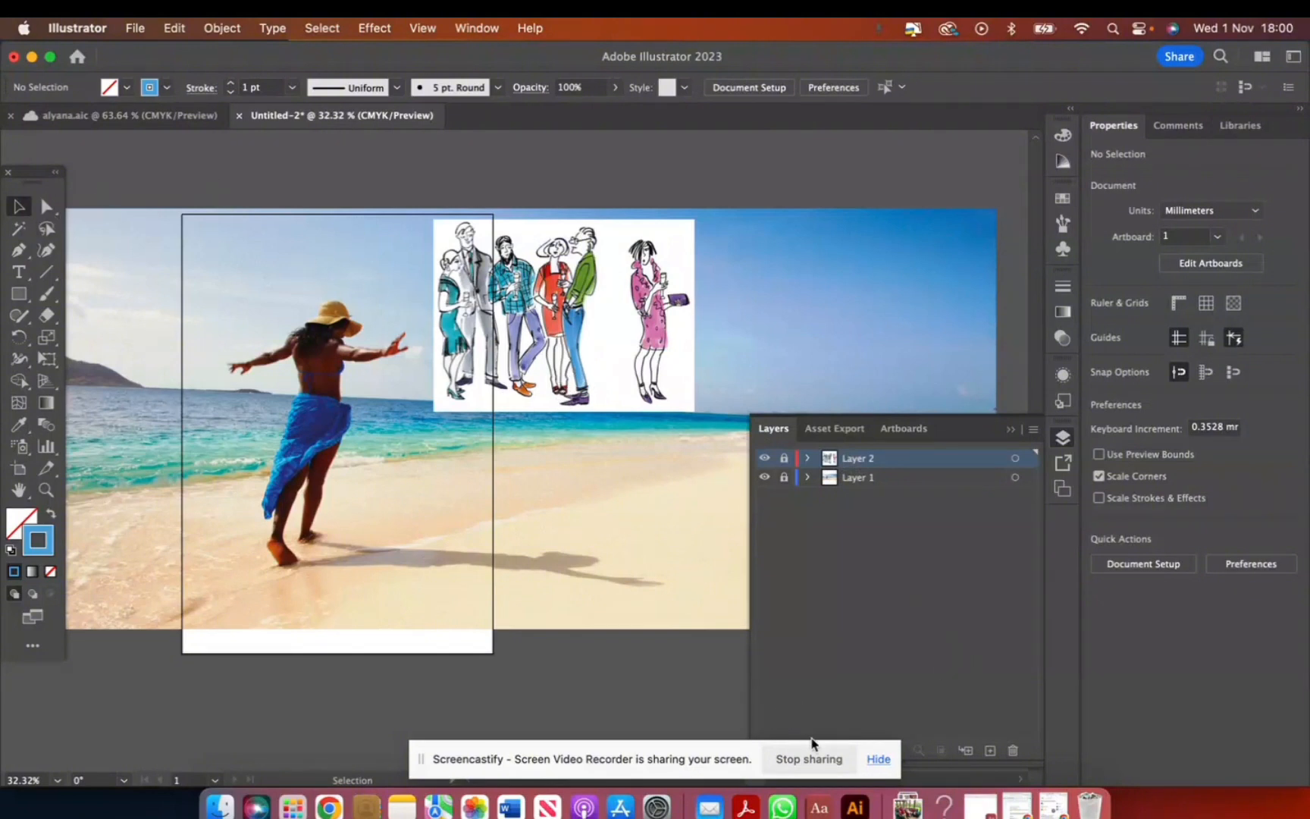
Add a new empty layer above the two locked image layers.
left_click(880, 760)
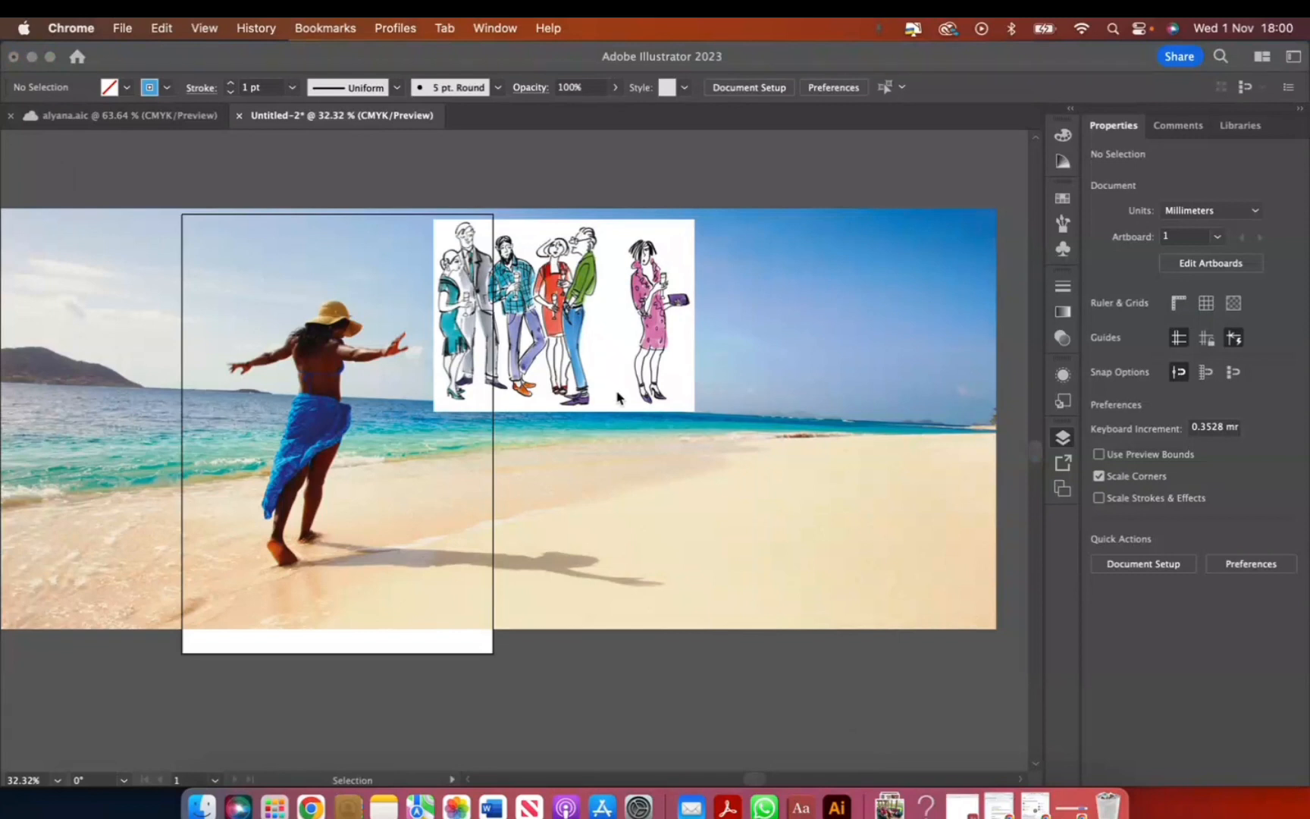
left_click(57, 170)
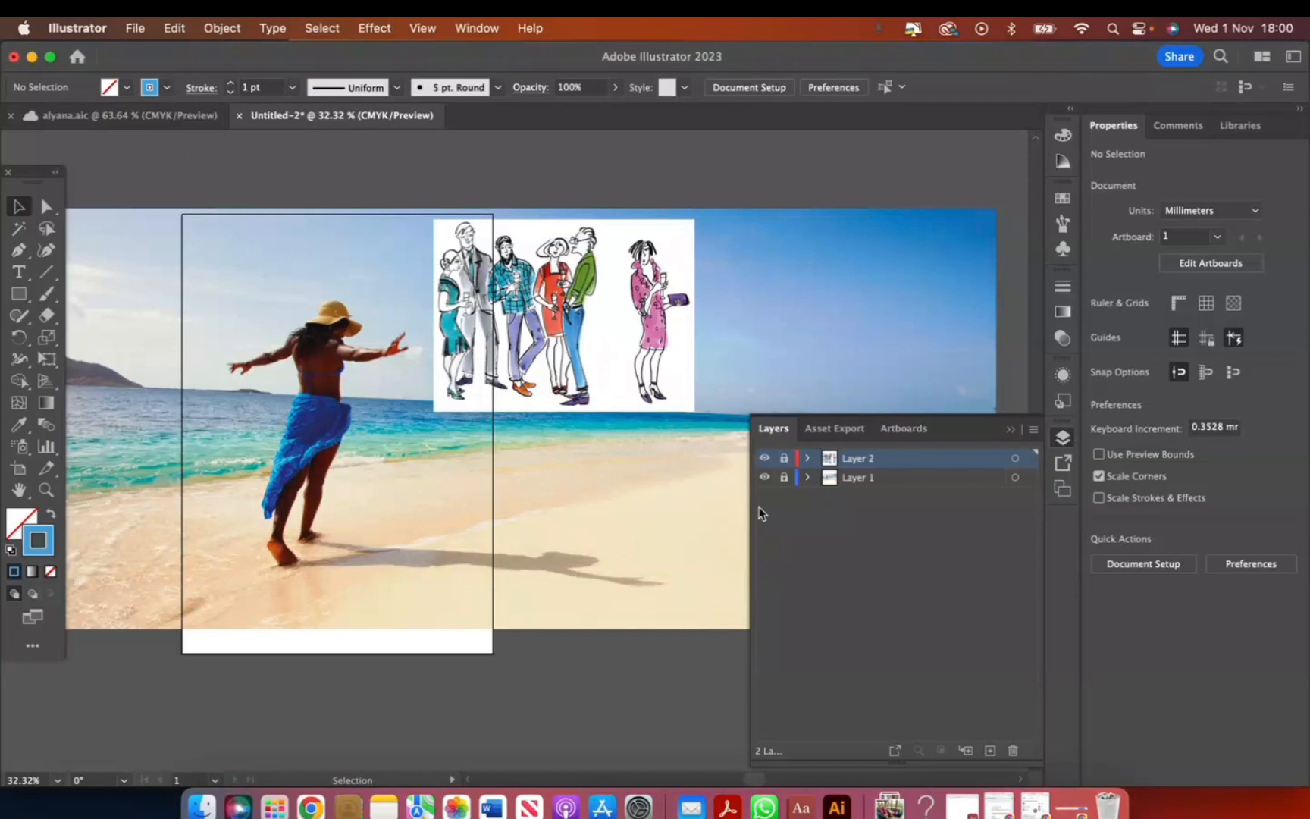
left_click(992, 750)
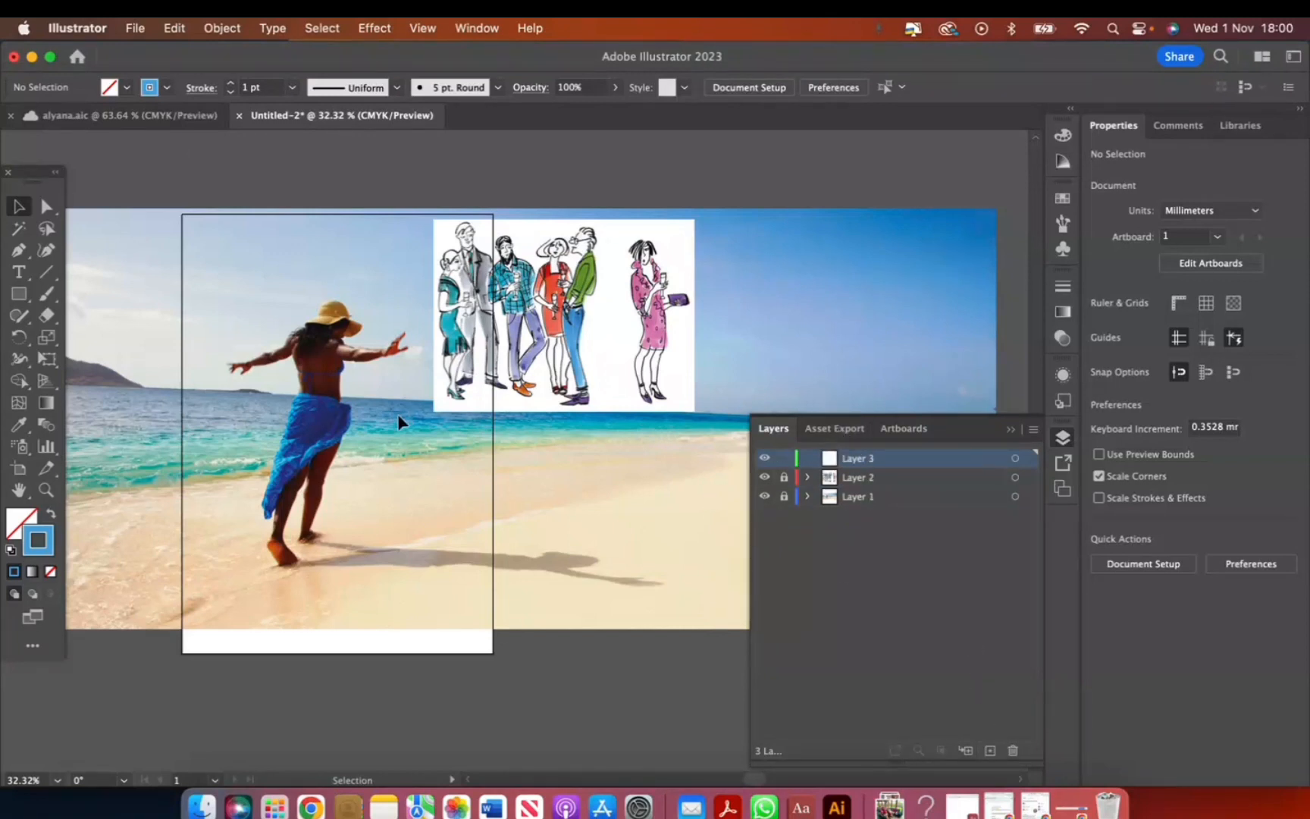
Trace the woman's outstretched arm and hand nearest the fashion illustration with the Paintbrush tool.
scroll(319, 430, "up", 1)
scroll(319, 430, "up", 5)
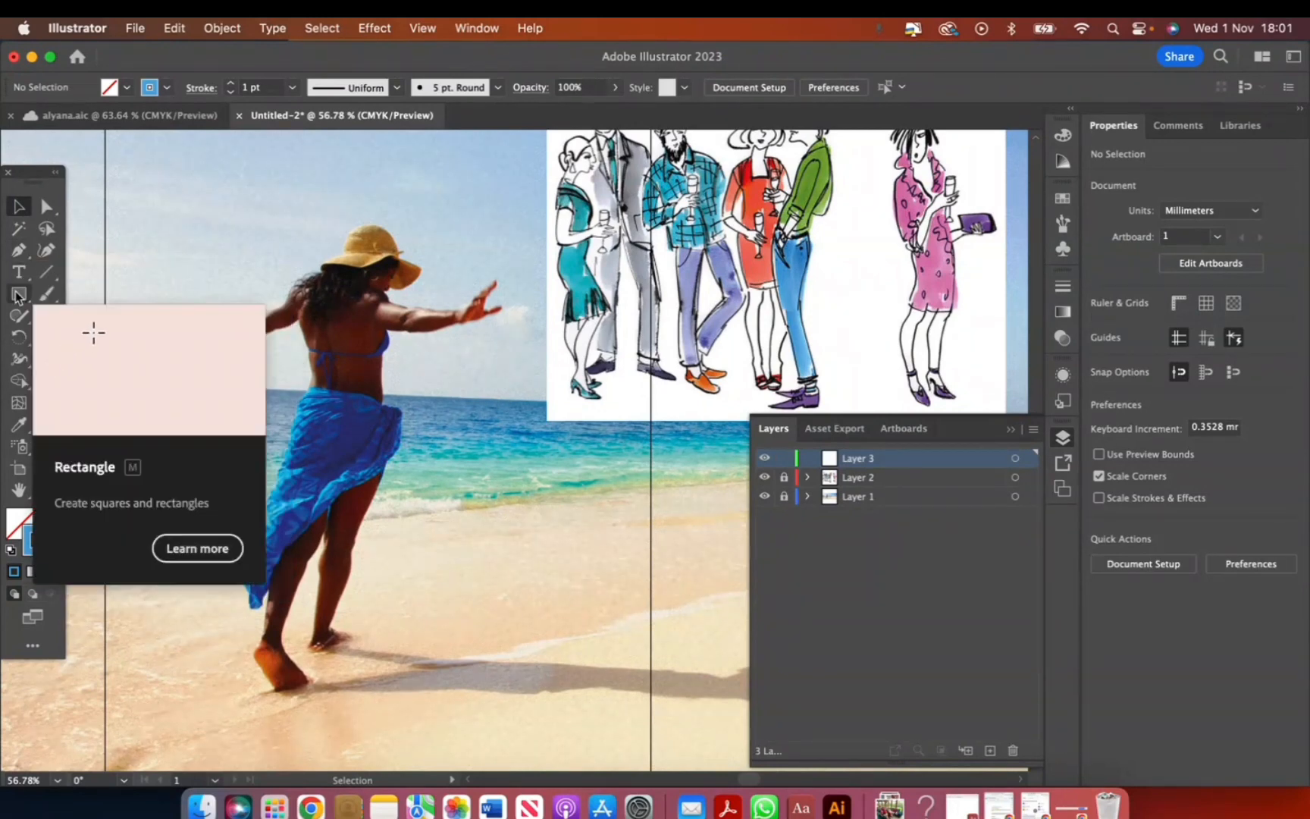
left_click(42, 294)
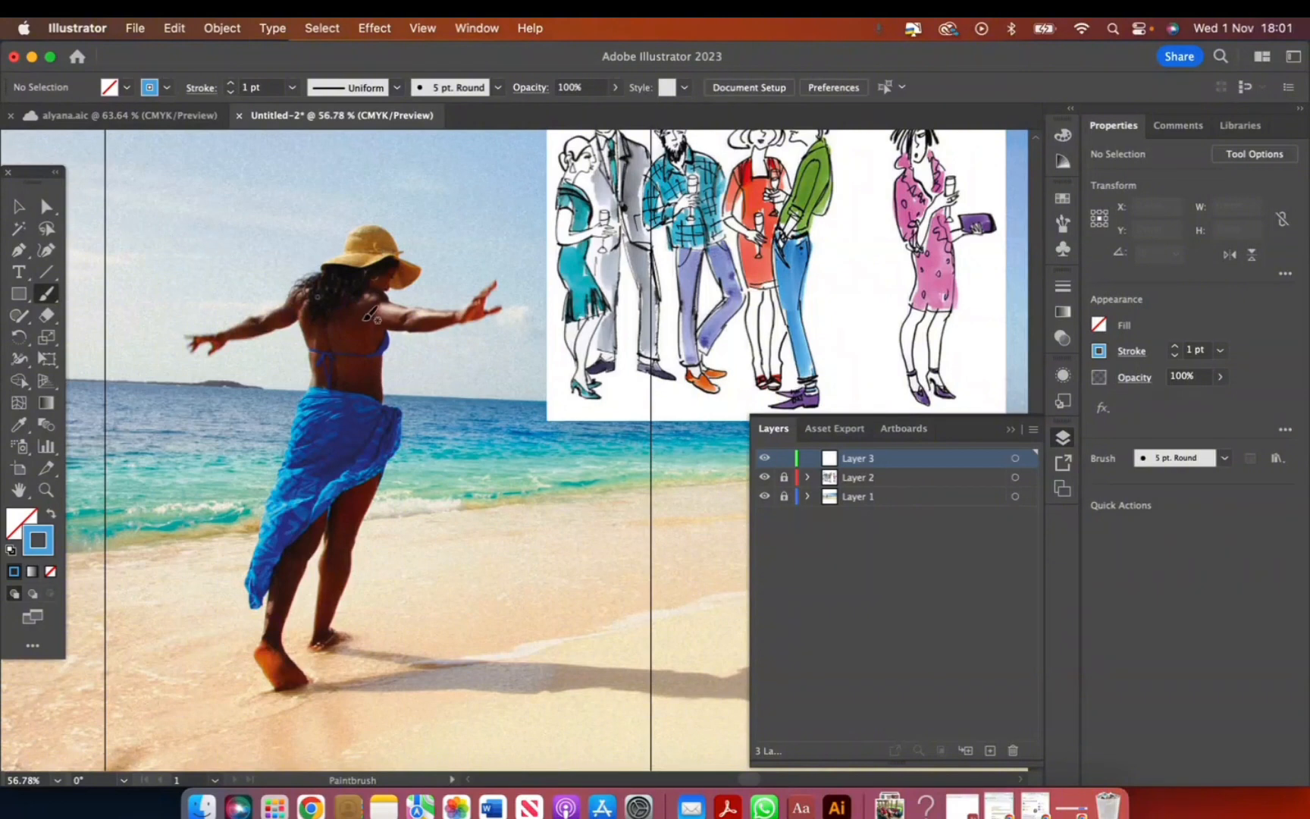
scroll(377, 325, "up", 3)
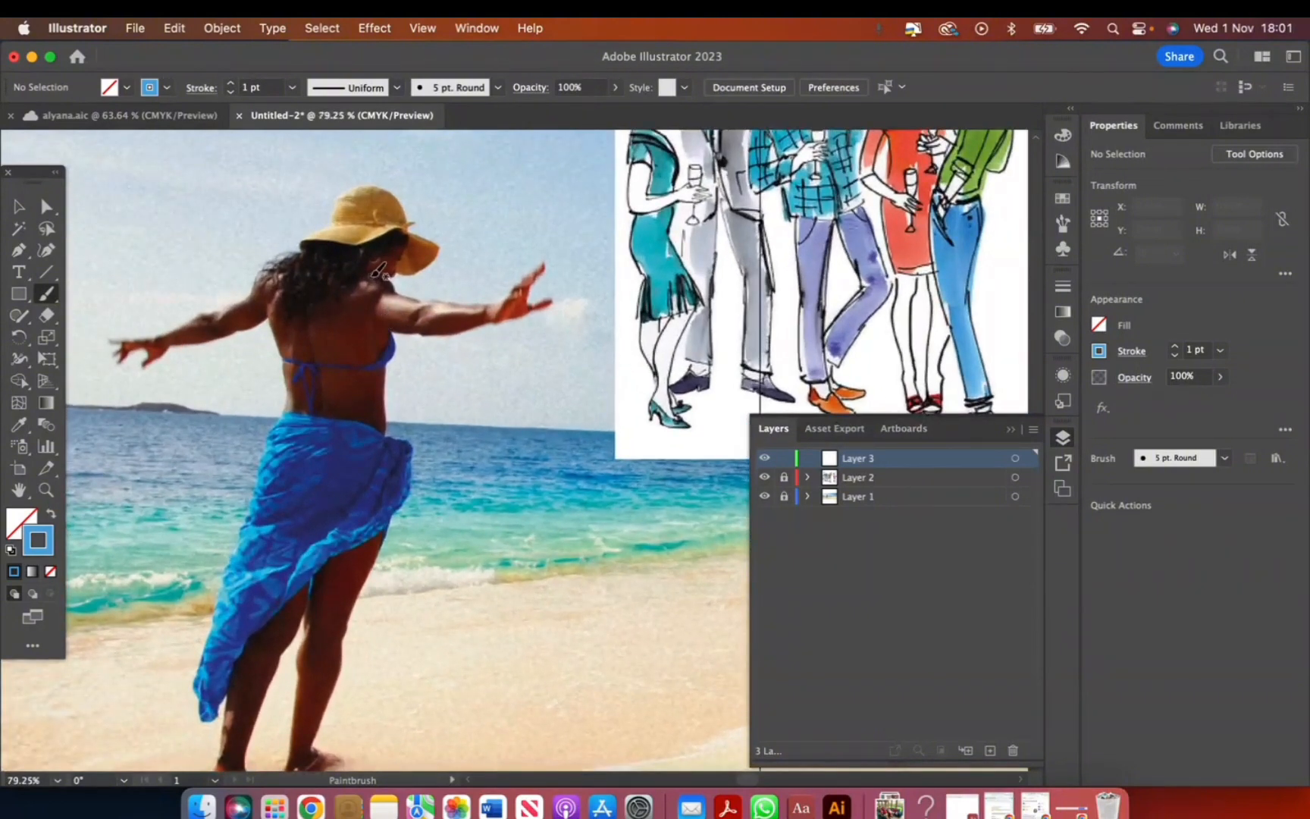
mouse_move(373, 274)
left_mouse_down()
mouse_move(426, 304)
mouse_move(499, 305)
left_mouse_up()
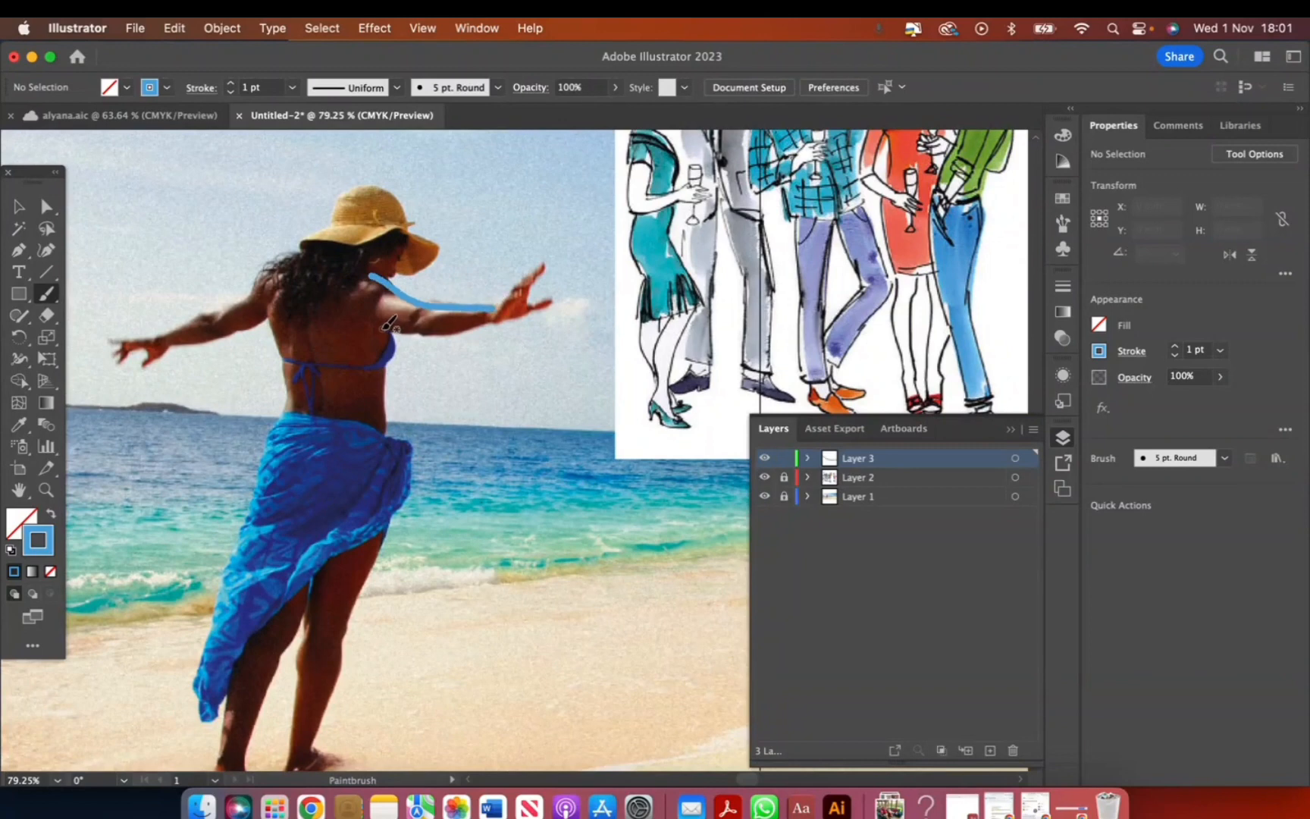
mouse_move(379, 325)
left_mouse_down()
mouse_move(463, 333)
mouse_move(523, 279)
mouse_move(554, 275)
mouse_move(525, 301)
mouse_move(551, 299)
mouse_move(500, 322)
left_mouse_up()
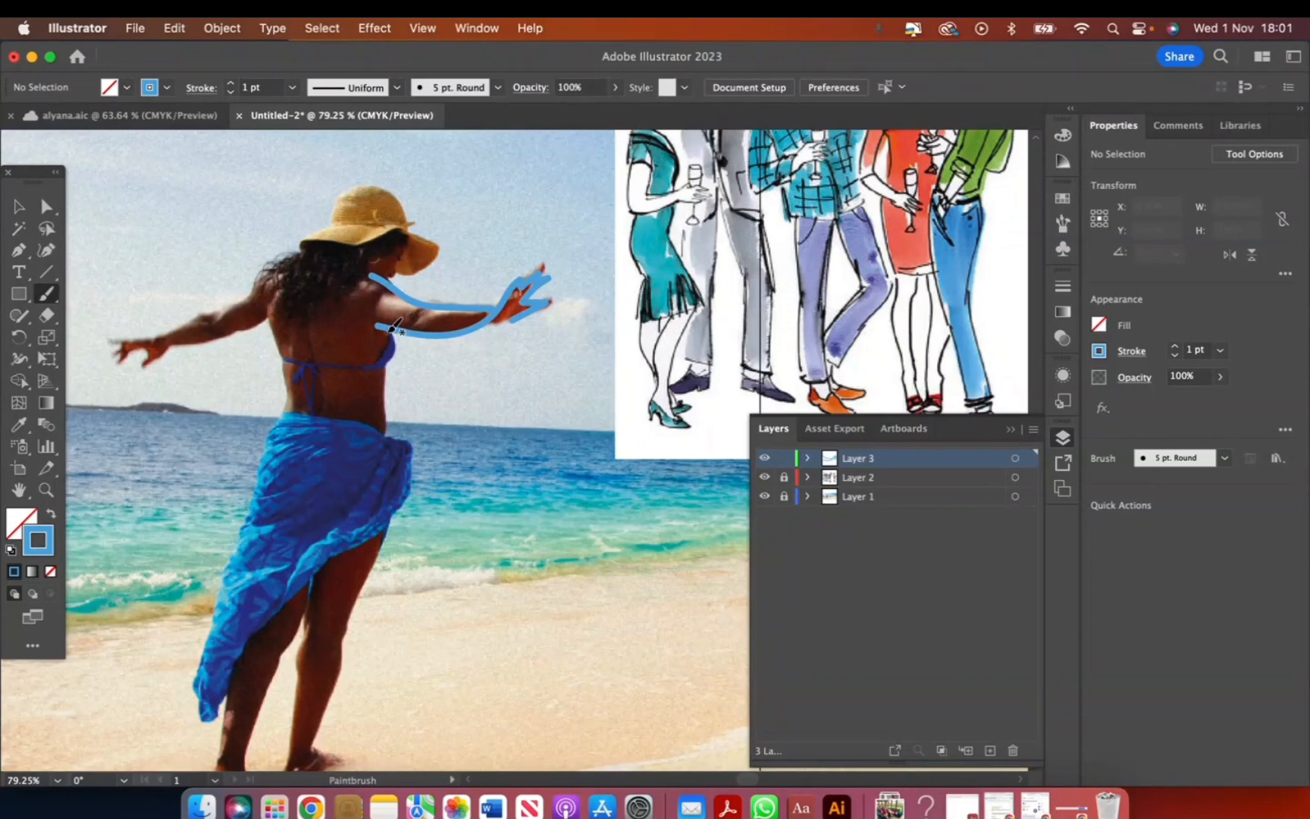
Paint the outlines of both sides of the woman's torso and her other arm and hand.
left_click_drag(389, 329, 387, 421)
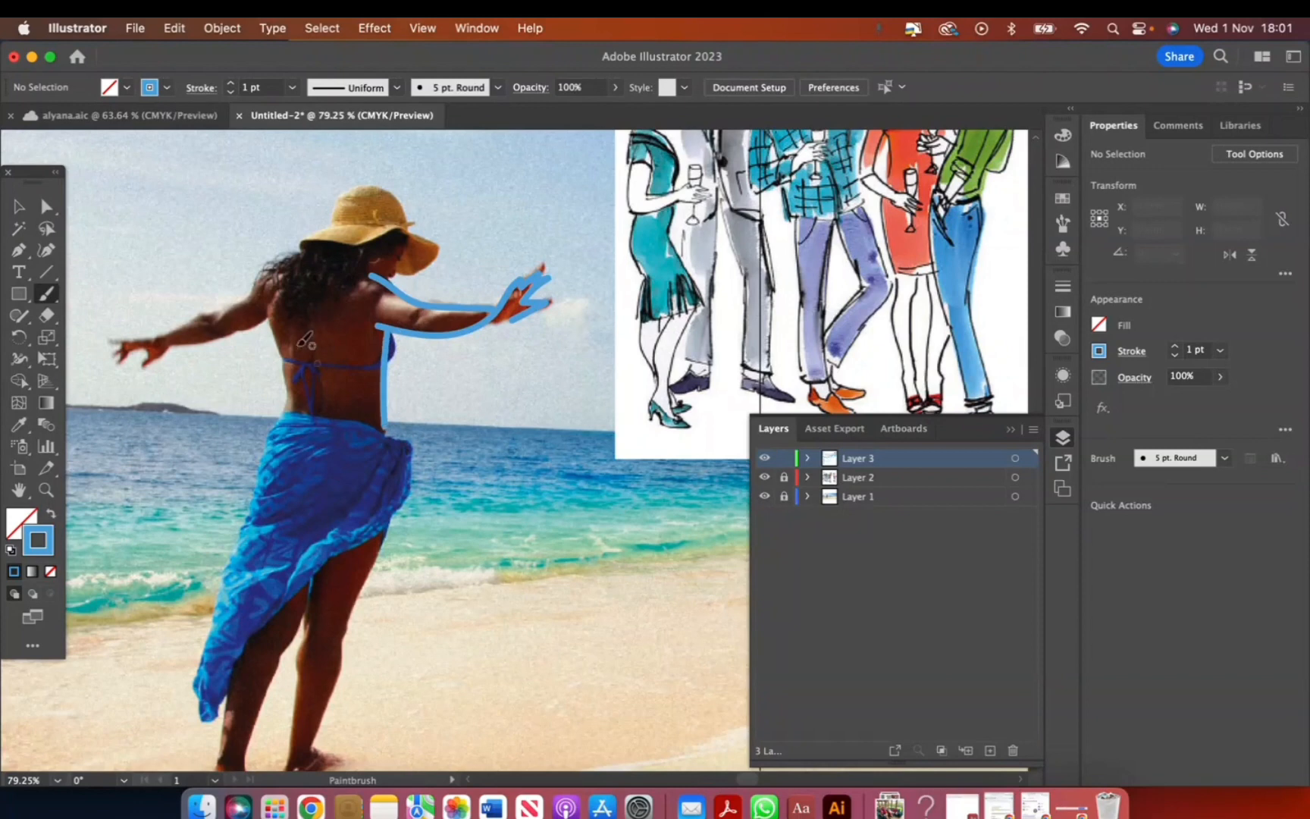
left_click_drag(273, 296, 296, 411)
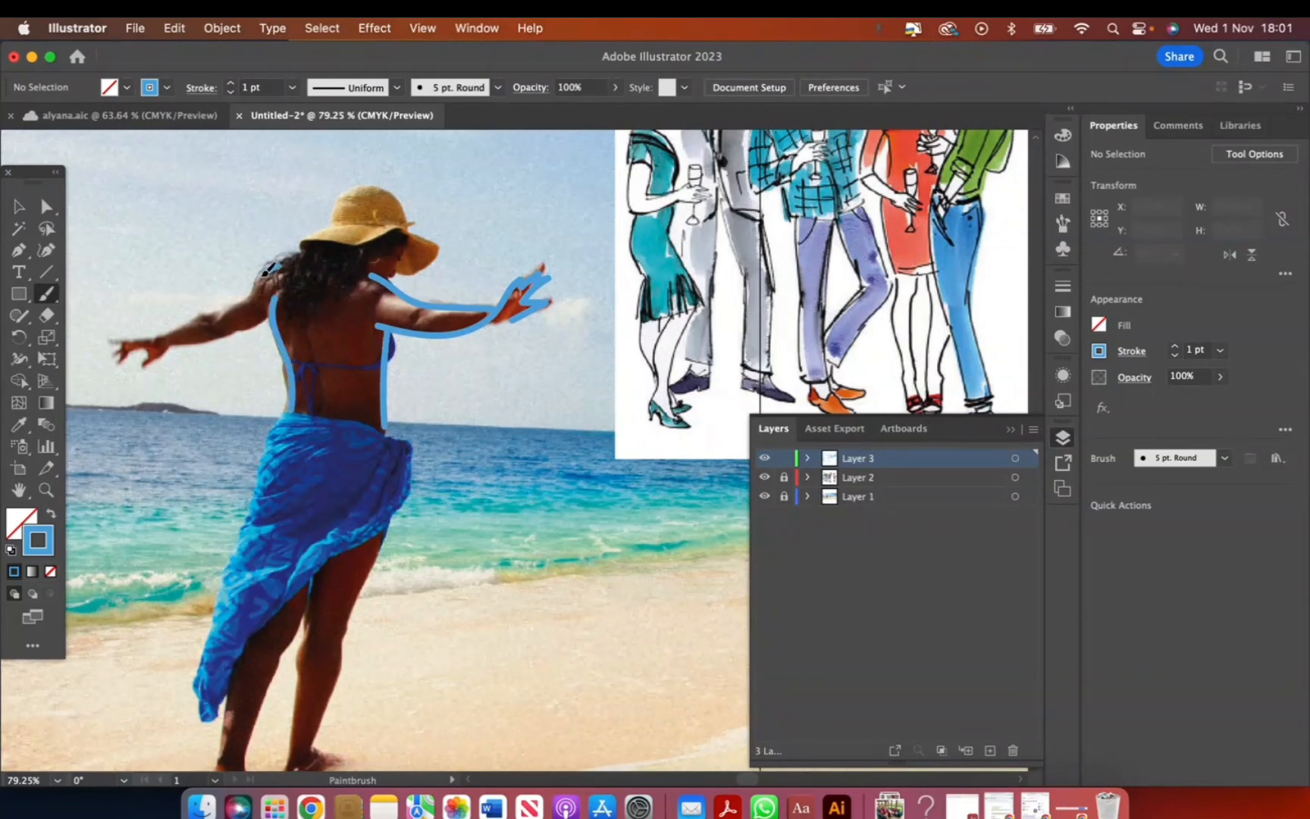
mouse_move(267, 269)
left_mouse_down()
mouse_move(197, 321)
mouse_move(116, 339)
mouse_move(267, 295)
mouse_move(156, 361)
left_mouse_up()
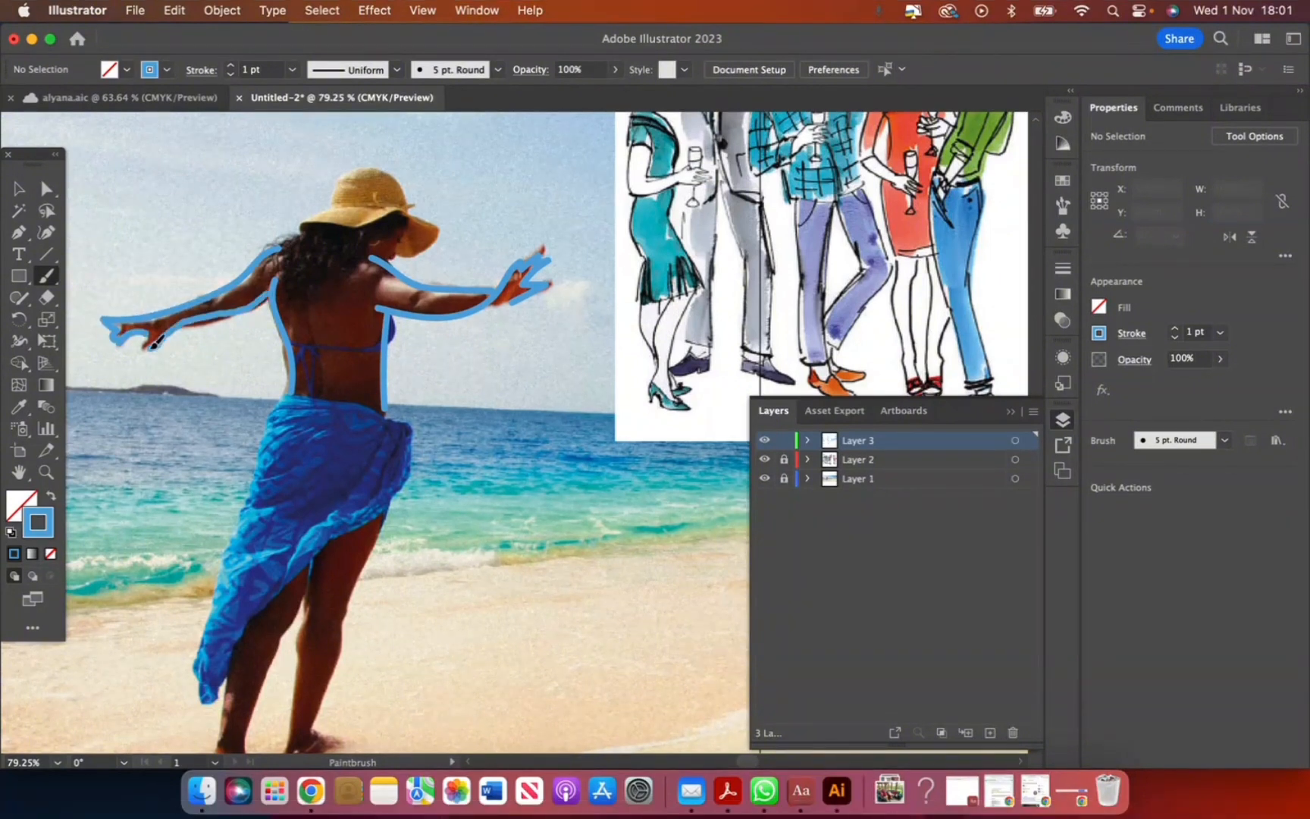
Paint wavy strands for the hair and trace the bikini strap, its bow and the sun hat.
mouse_move(406, 224)
left_mouse_down()
mouse_move(363, 242)
mouse_move(321, 309)
left_mouse_up()
mouse_move(303, 233)
left_mouse_down()
mouse_move(279, 277)
mouse_move(300, 308)
left_mouse_up()
left_click_drag(339, 235, 316, 284)
mouse_move(390, 317)
left_mouse_down()
mouse_move(288, 340)
mouse_move(311, 340)
mouse_move(310, 385)
left_mouse_up()
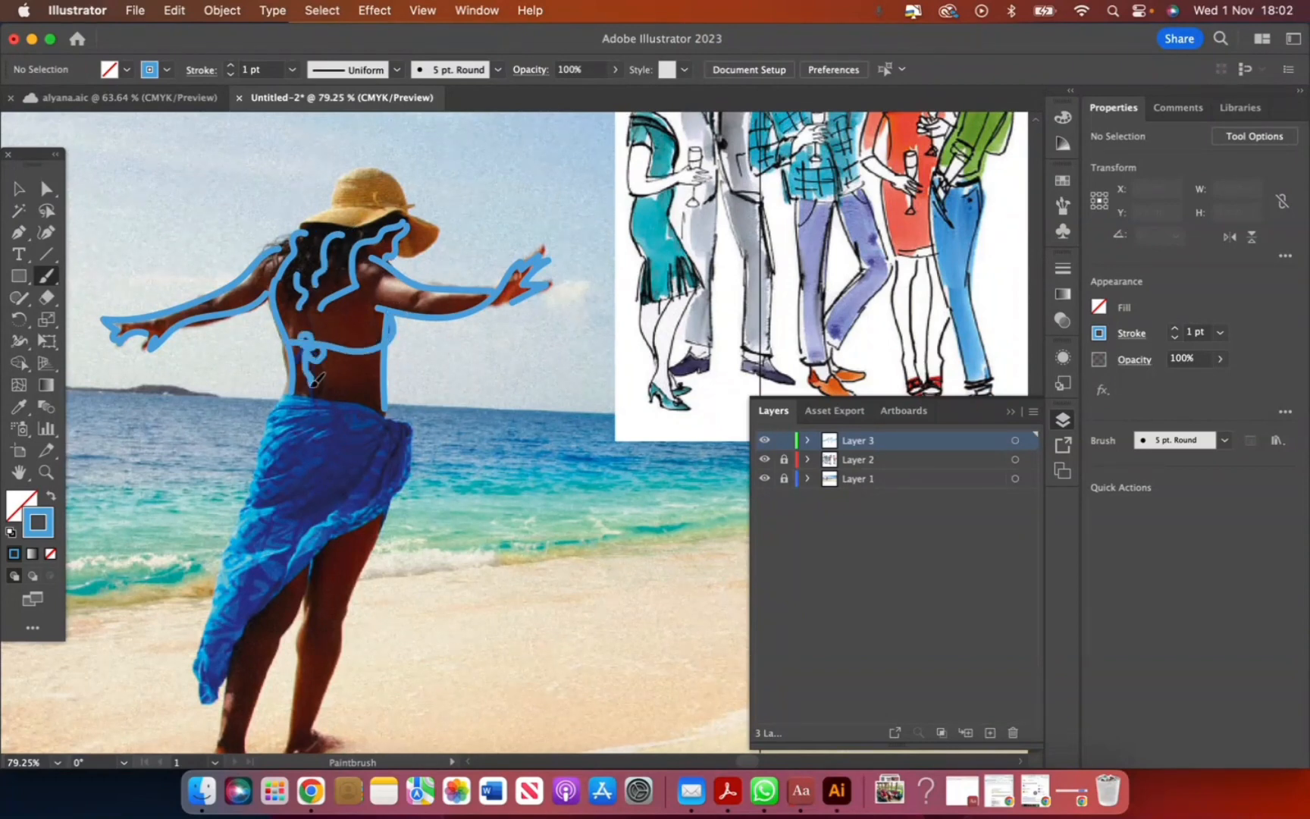
mouse_move(400, 250)
left_mouse_down()
mouse_move(362, 206)
mouse_move(413, 195)
mouse_move(334, 206)
left_mouse_up()
Trace the outline of the blue sarong and add fold lines inside it.
scroll(373, 418, "down", 3)
mouse_move(325, 284)
left_mouse_down()
mouse_move(424, 299)
mouse_move(454, 338)
mouse_move(301, 498)
mouse_move(247, 583)
mouse_move(270, 442)
mouse_move(330, 282)
left_mouse_up()
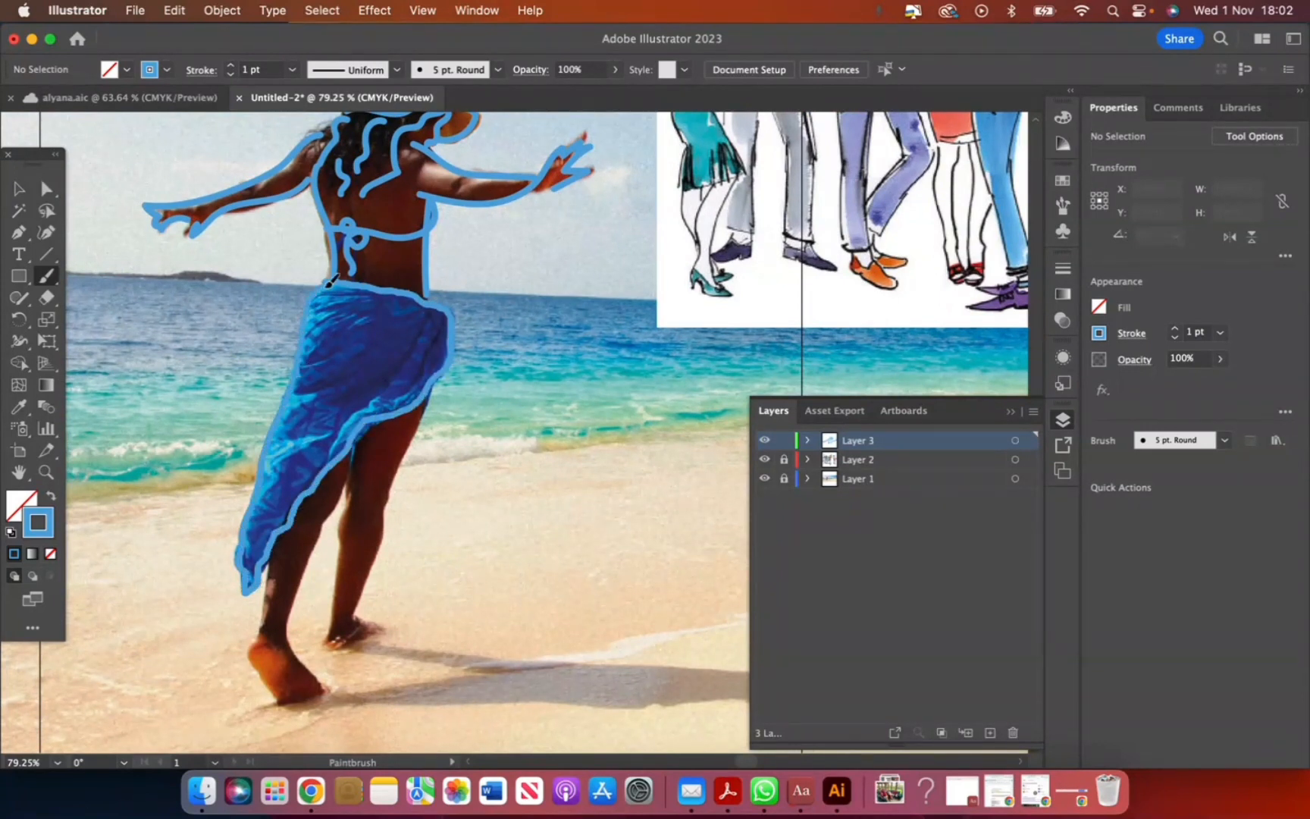
left_click_drag(437, 318, 331, 447)
left_click_drag(436, 338, 398, 395)
mouse_move(375, 315)
left_mouse_down()
mouse_move(305, 358)
mouse_move(349, 372)
left_mouse_up()
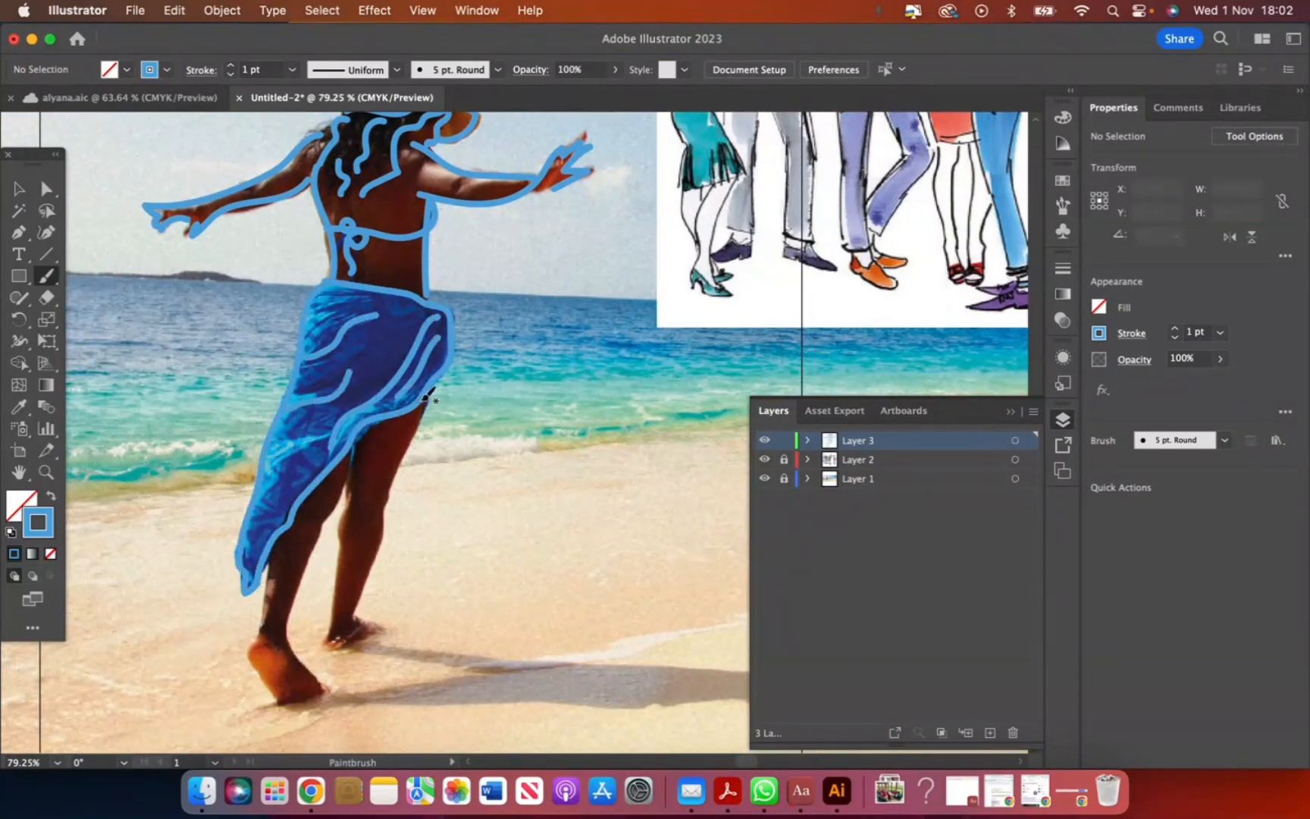
Trace the woman's two legs and feet below the sarong with brush strokes.
mouse_move(430, 396)
left_mouse_down()
mouse_move(361, 596)
mouse_move(376, 623)
left_mouse_up()
mouse_move(371, 424)
left_mouse_down()
mouse_move(331, 630)
mouse_move(351, 637)
mouse_move(332, 512)
mouse_move(291, 636)
mouse_move(319, 673)
mouse_move(288, 707)
mouse_move(254, 670)
mouse_move(282, 531)
left_mouse_up()
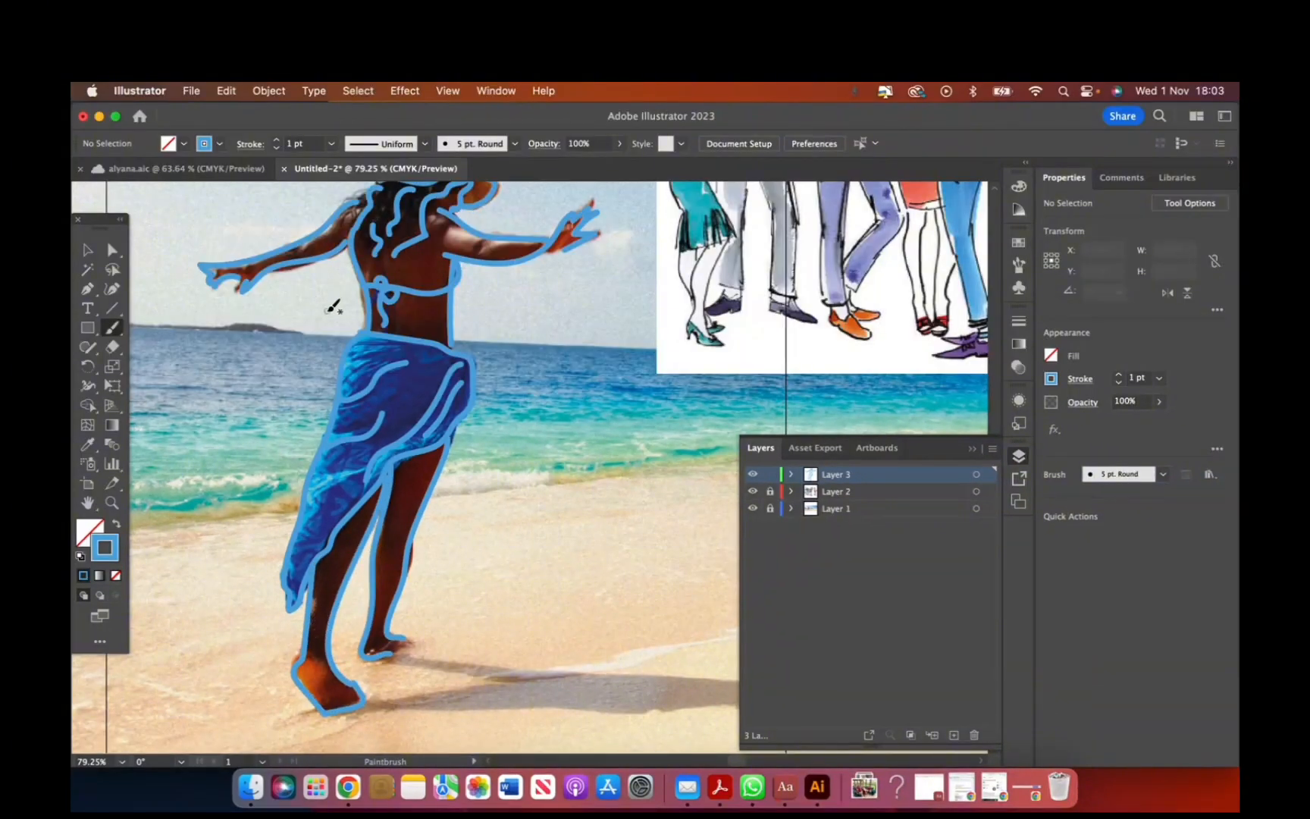
scroll(332, 305, "down", 3)
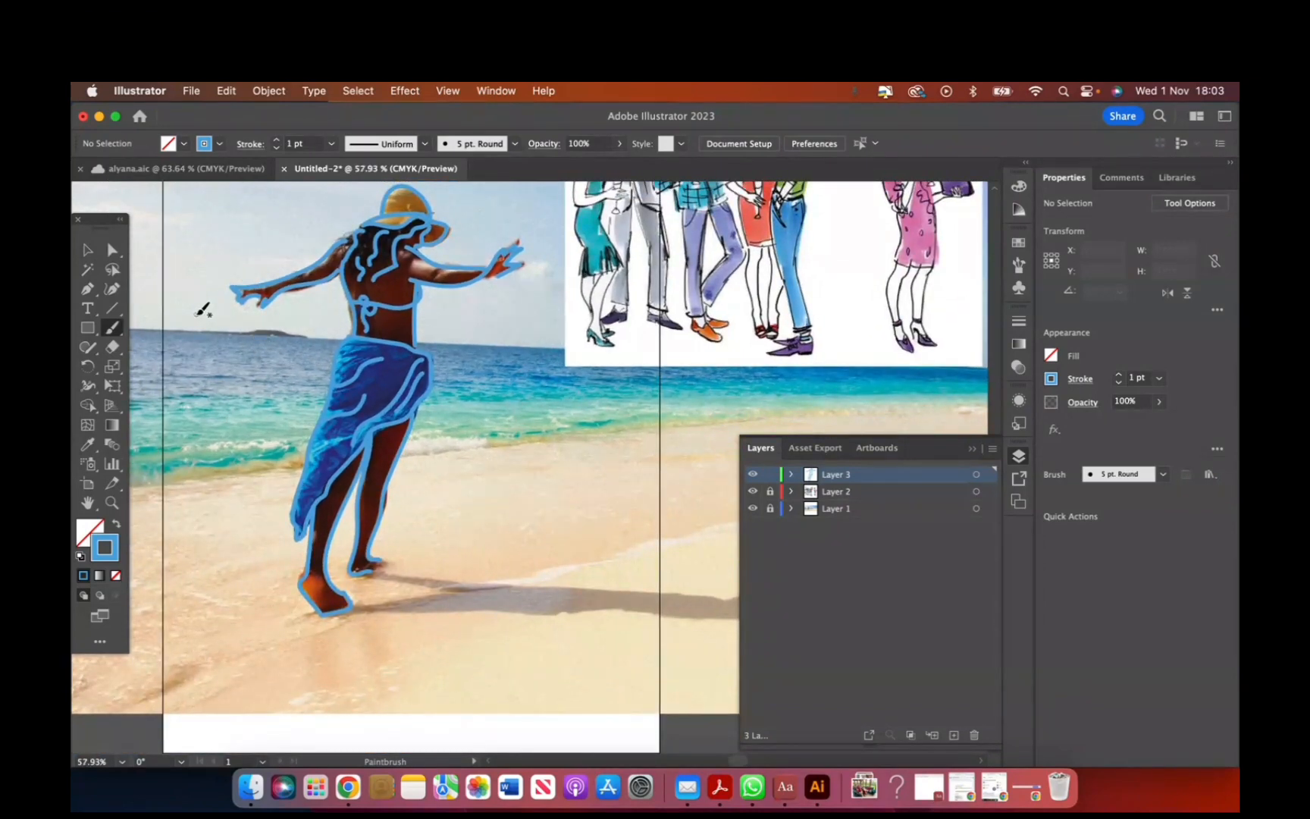
Move the end anchor point of the front foot's outline with Direct Selection so it meets the leg line smoothly.
left_click(113, 251)
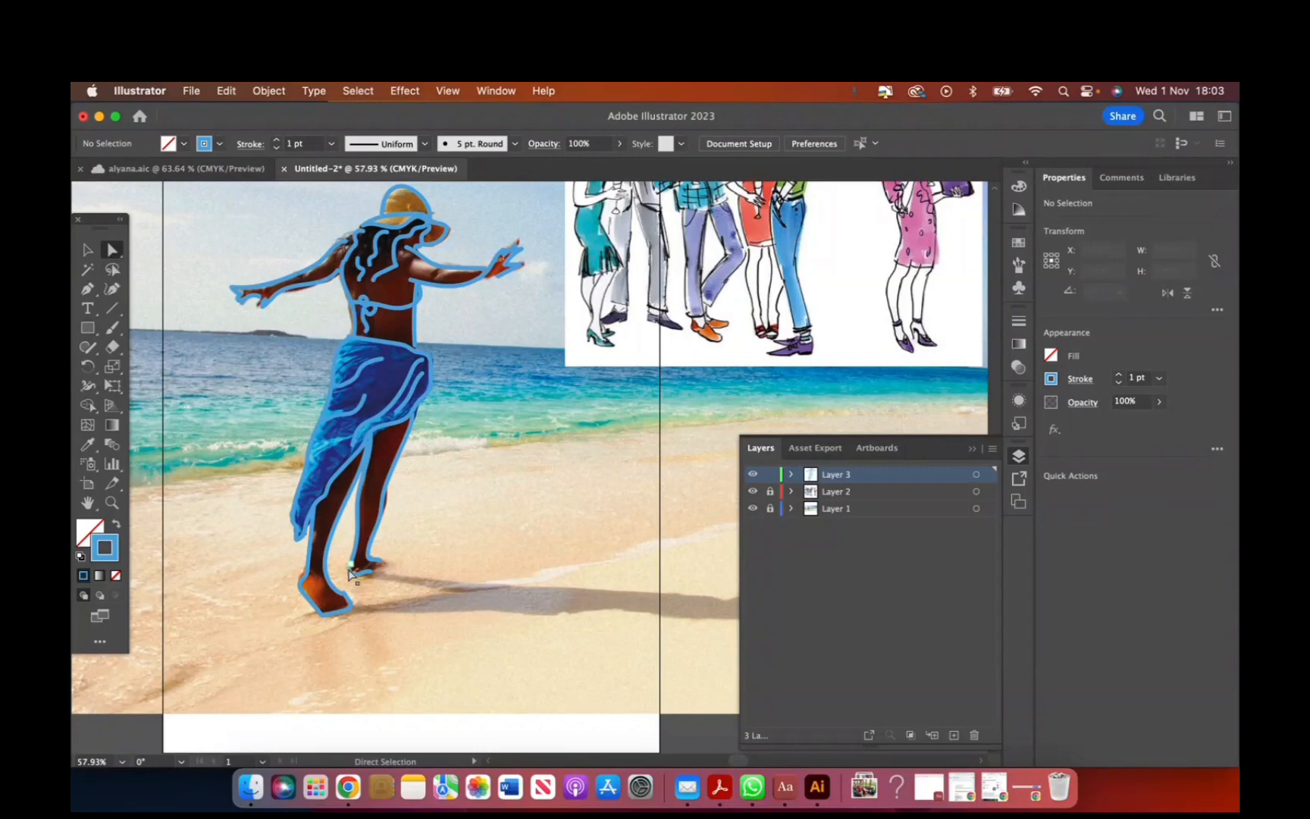
scroll(364, 614, "up", 1)
scroll(364, 614, "up", 5)
left_click(322, 590)
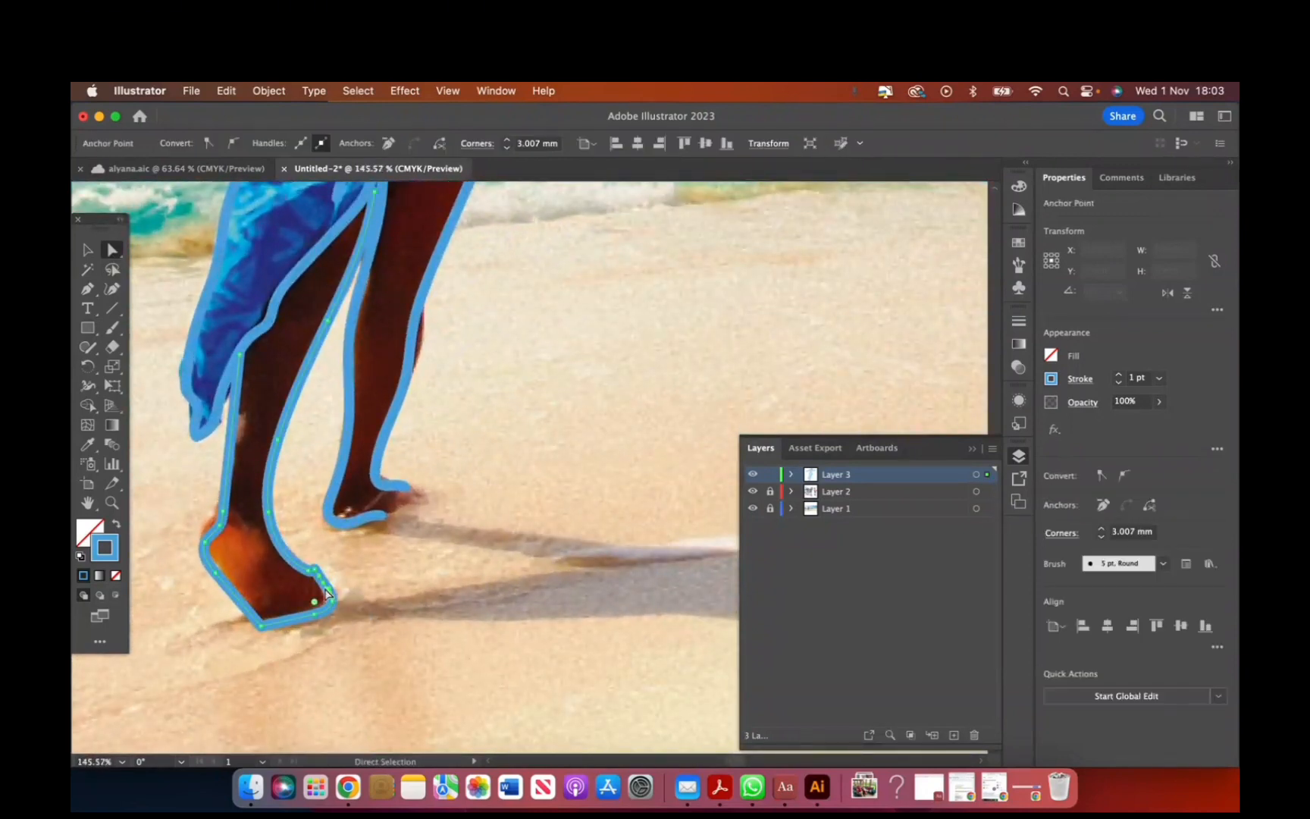
scroll(317, 583, "up", 4)
left_click(316, 564)
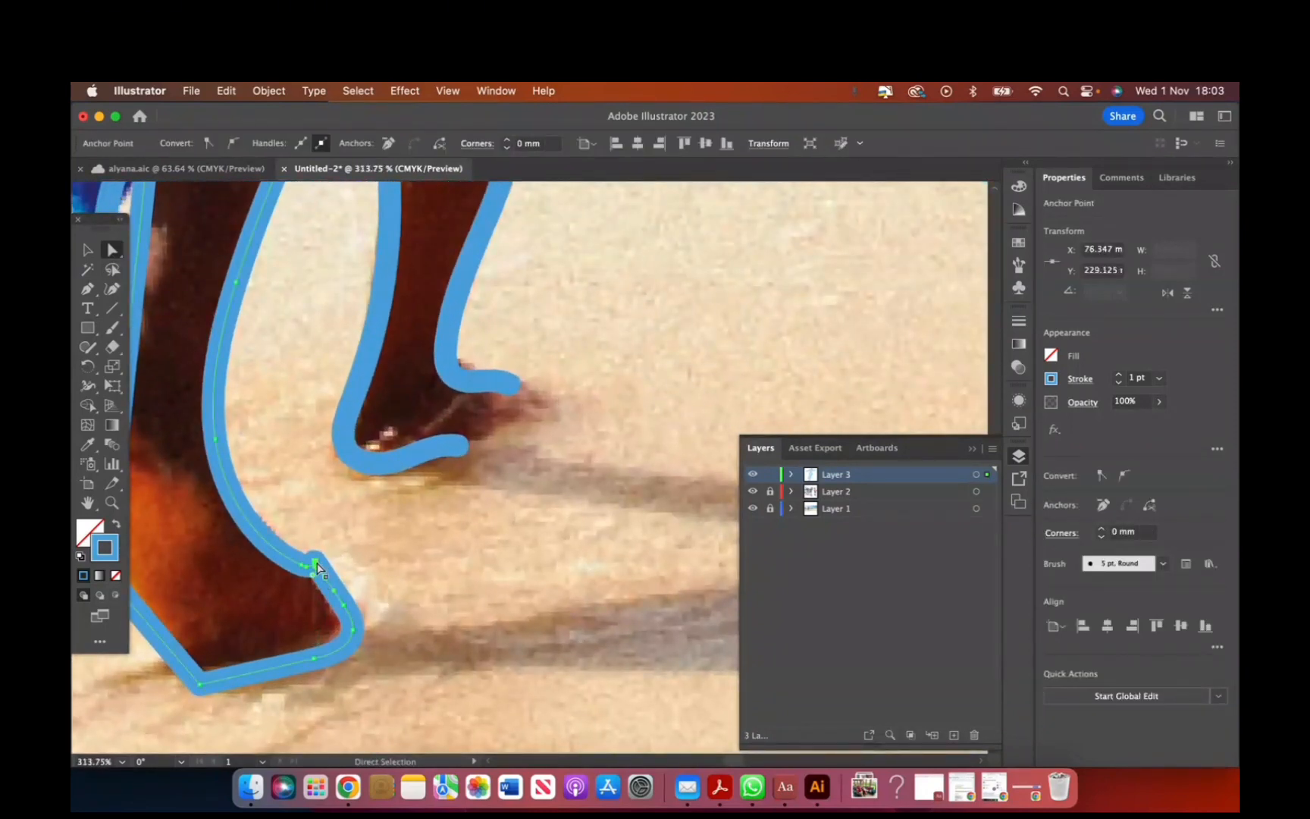
scroll(318, 570, "up", 2)
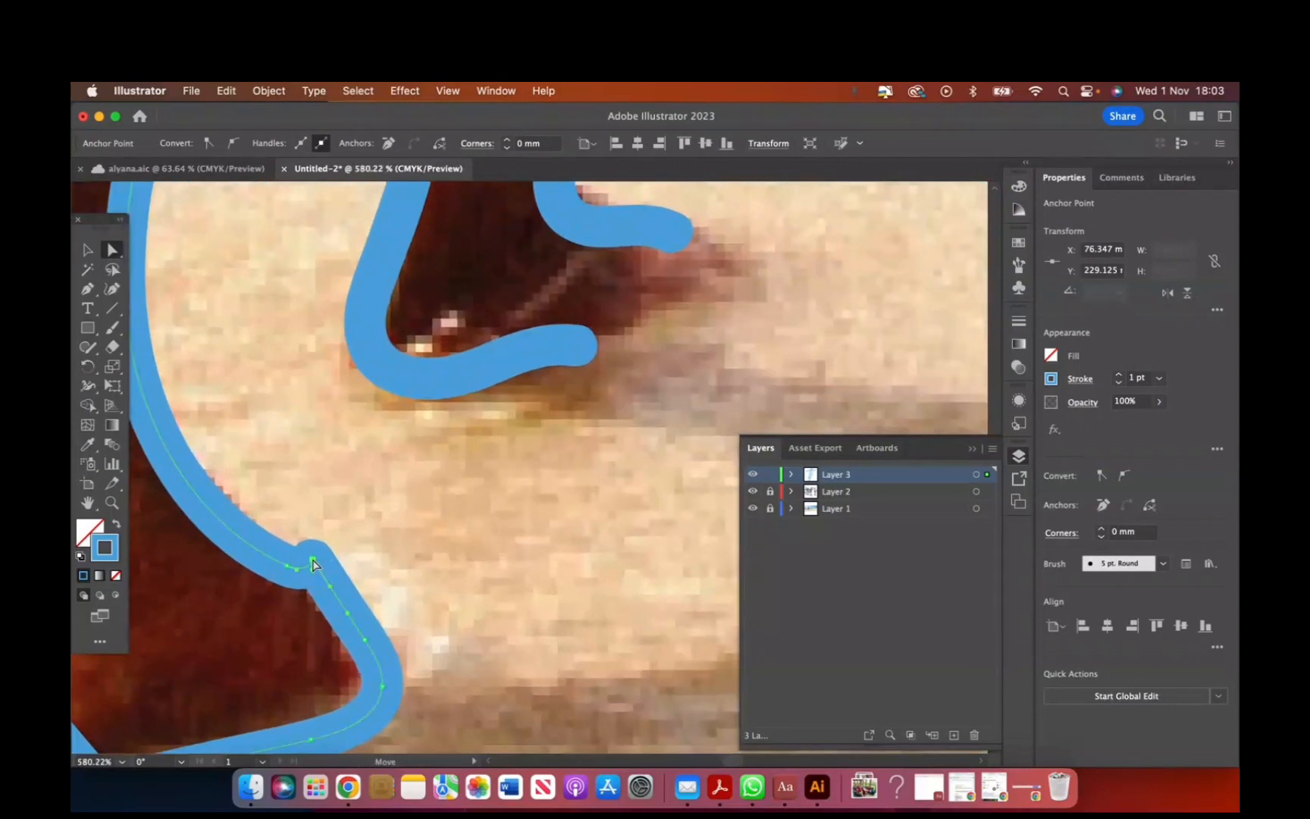
left_click_drag(314, 565, 308, 577)
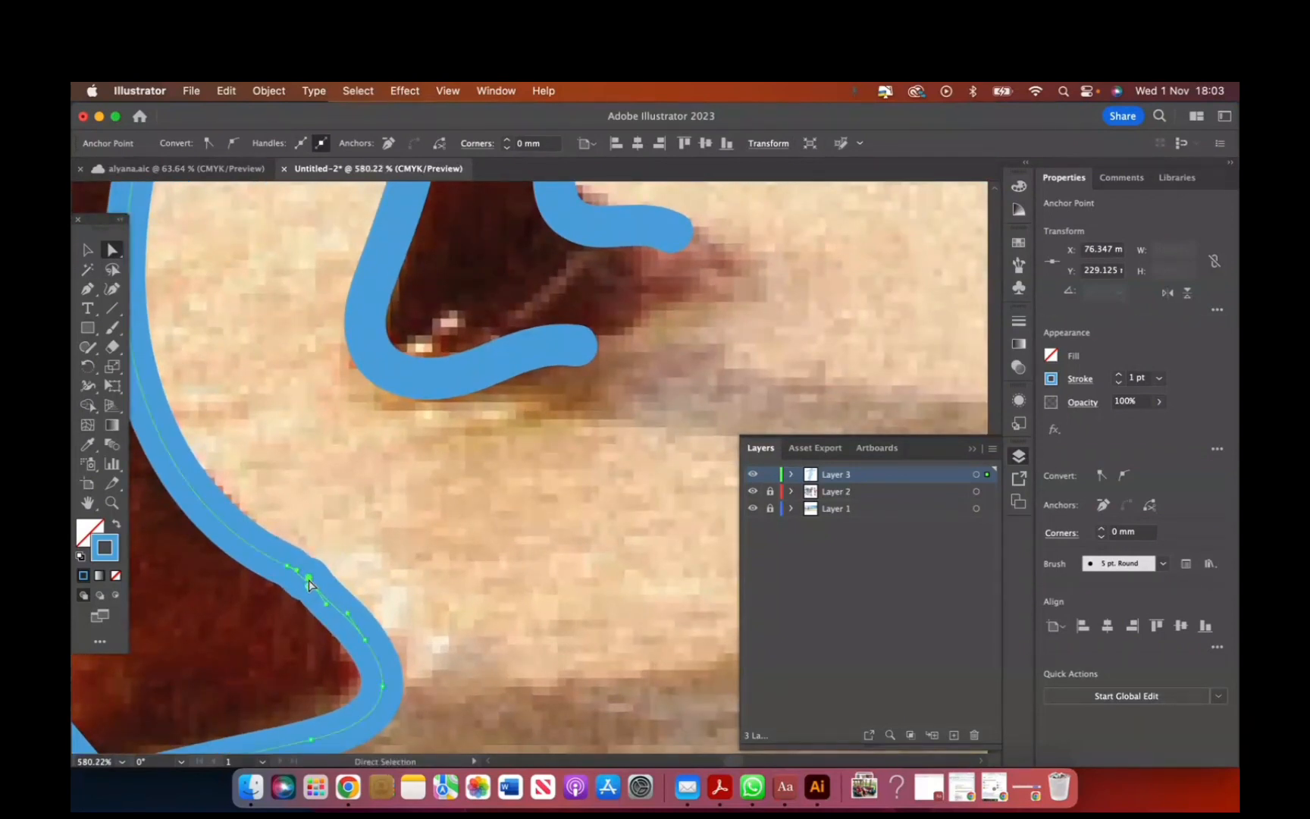
scroll(251, 626, "down", 2)
scroll(205, 653, "down", 6)
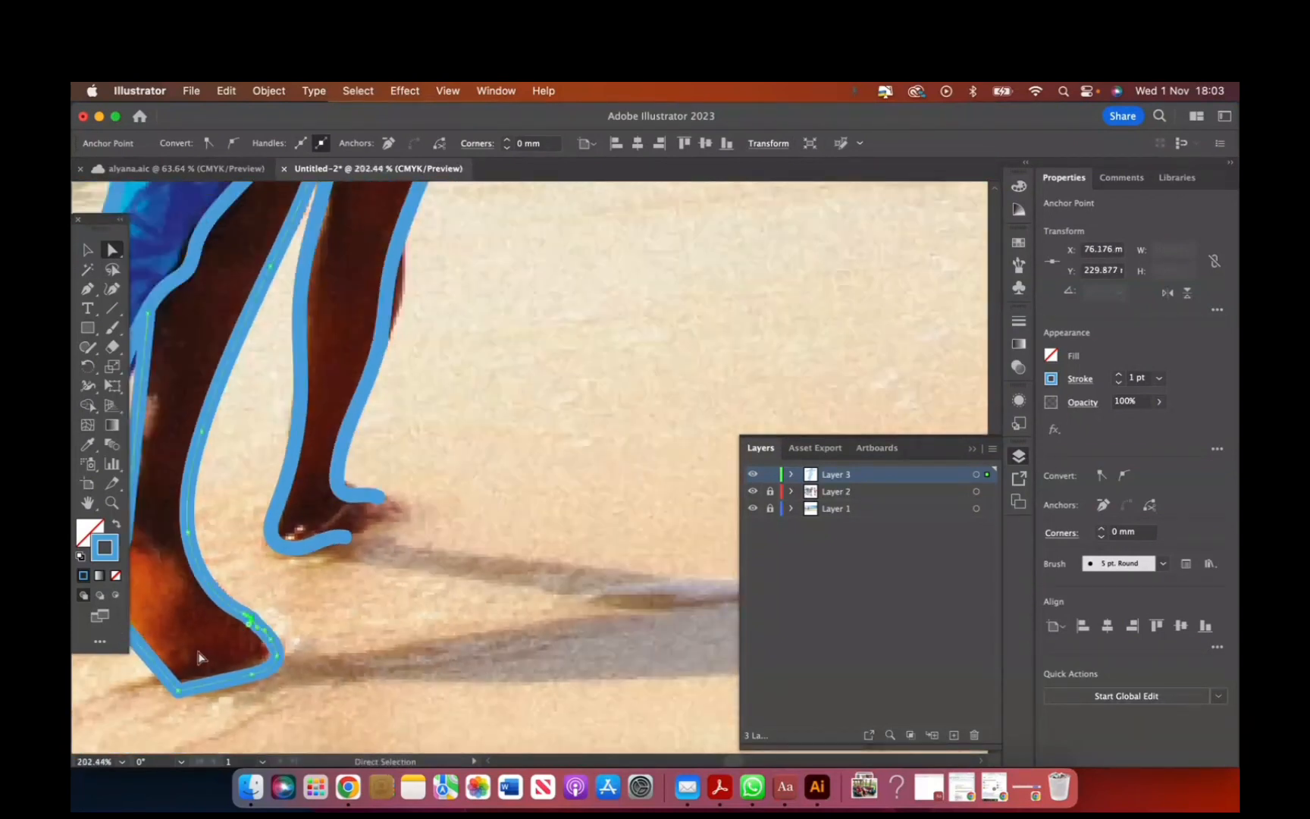
scroll(188, 665, "down", 2)
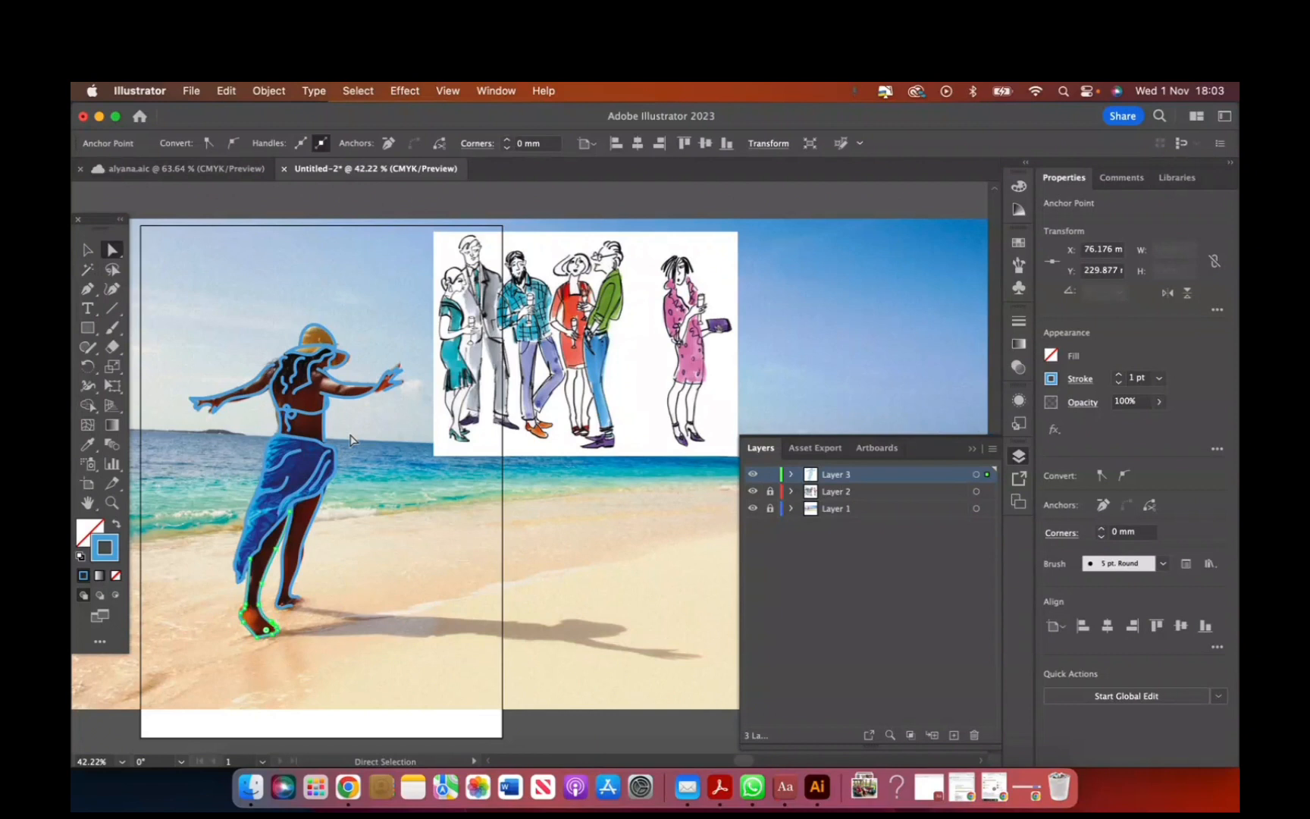
Set the stroke of all the traced lines to black and hide the beach photo on Layer 1.
left_click(84, 251)
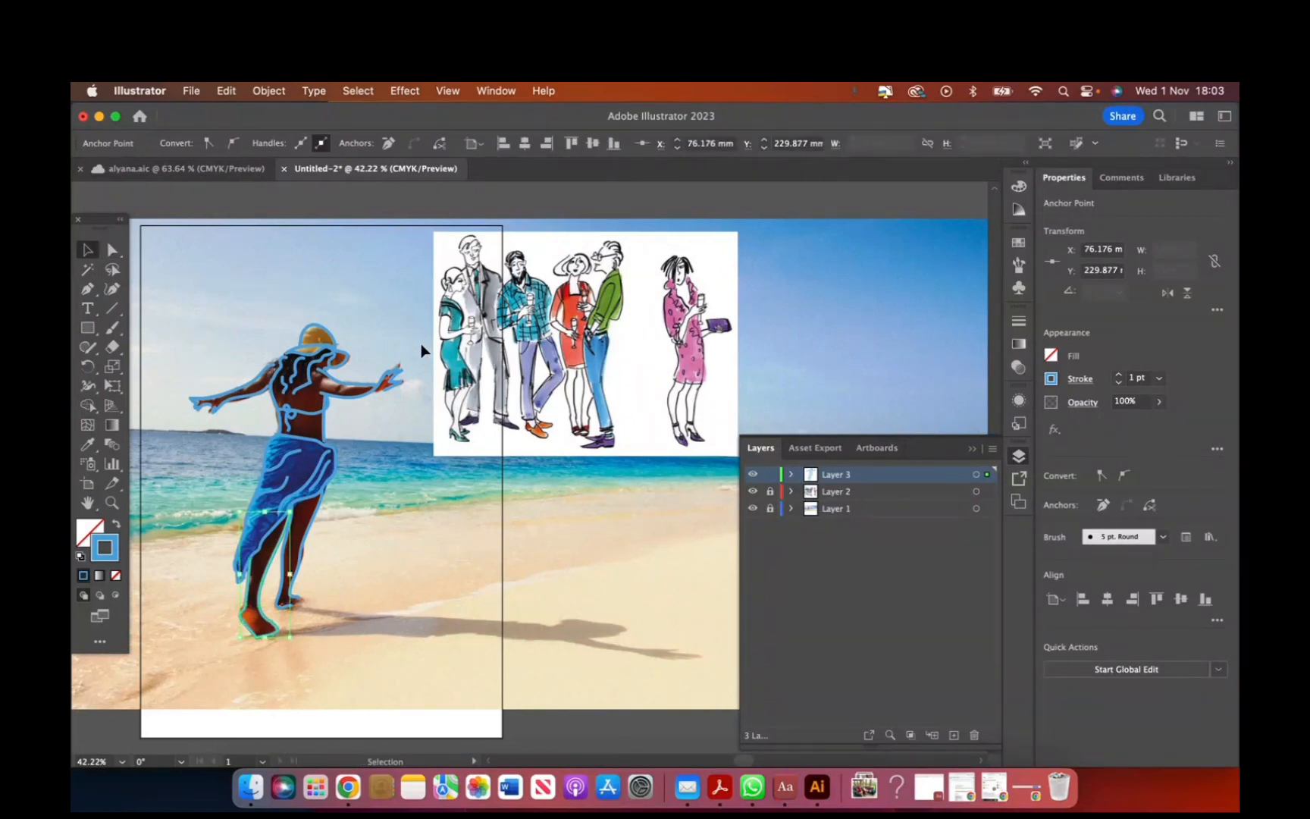
left_click(180, 322)
left_click_drag(187, 312, 406, 667)
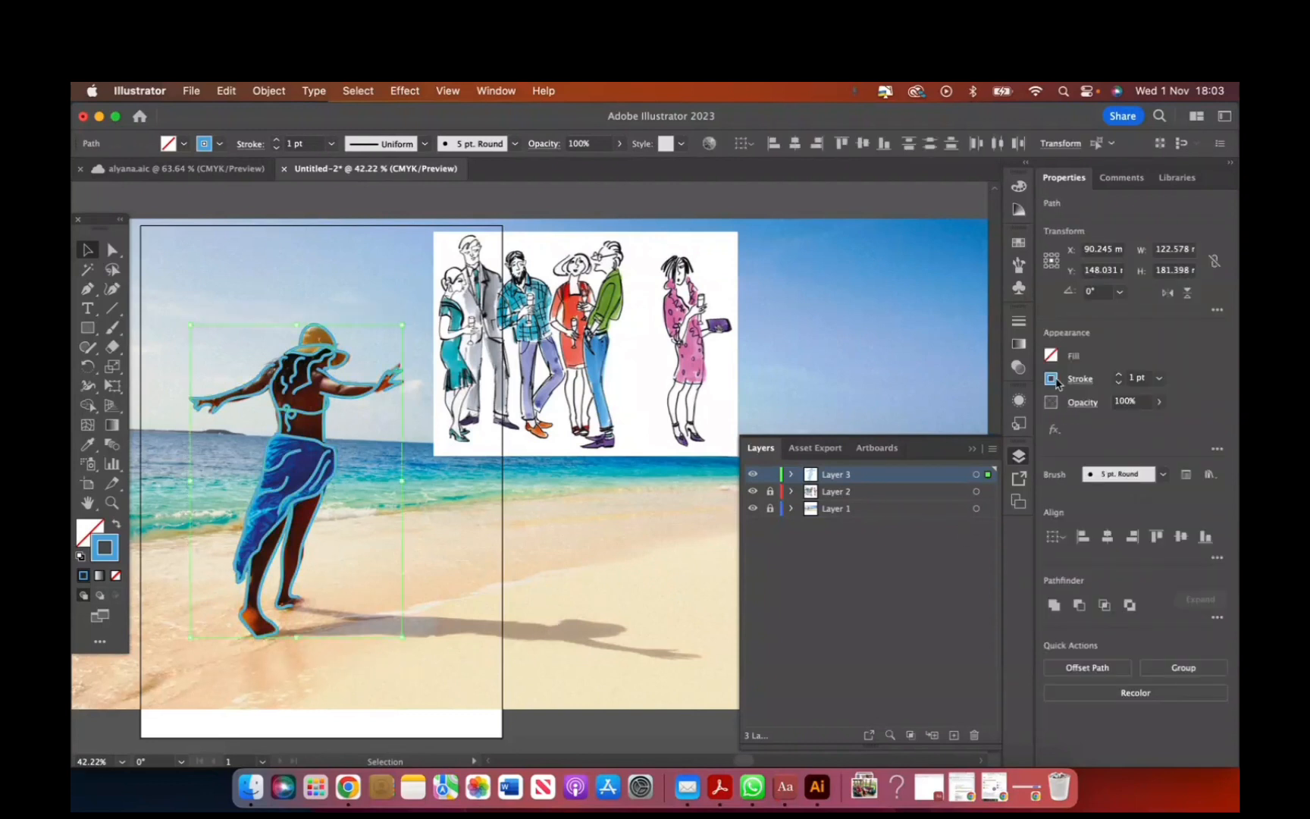
left_click(1056, 381)
left_click(908, 437)
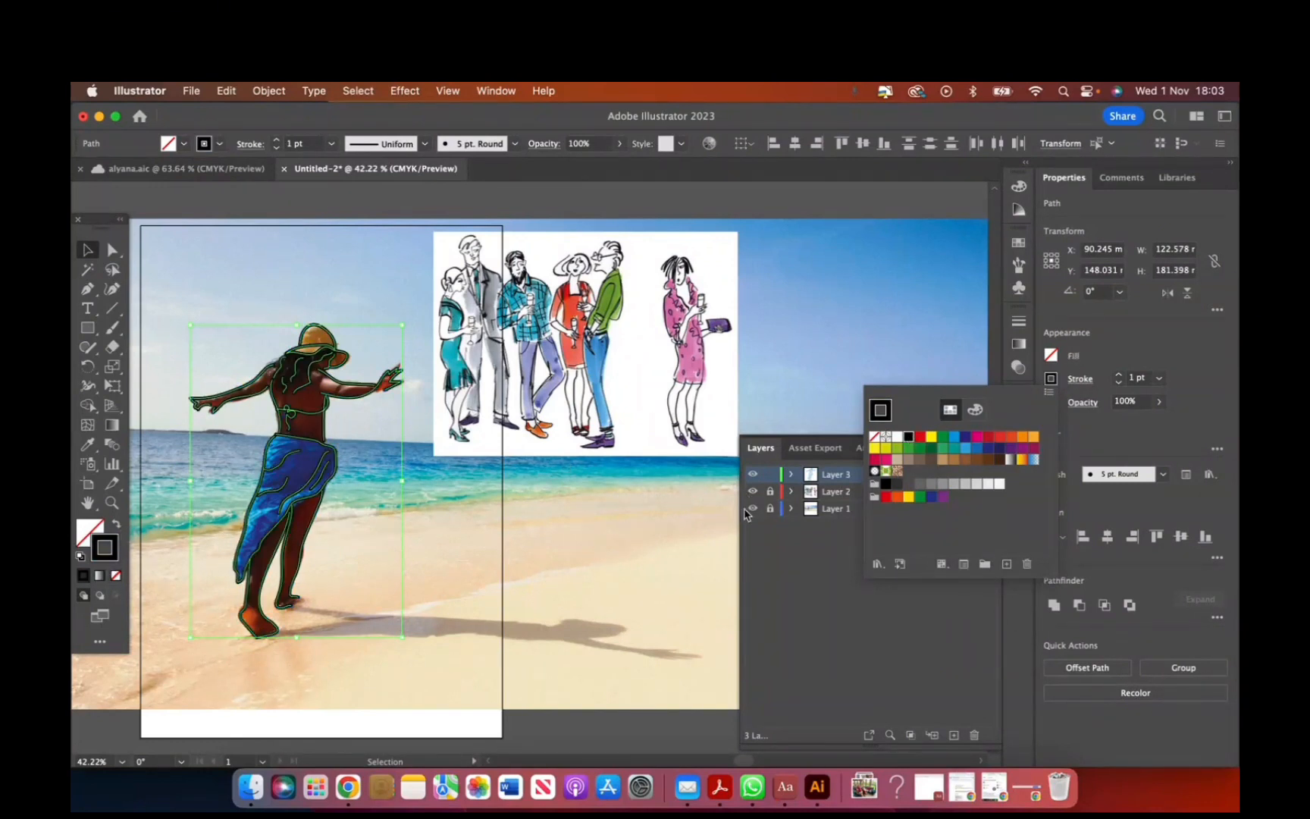
left_click(753, 508)
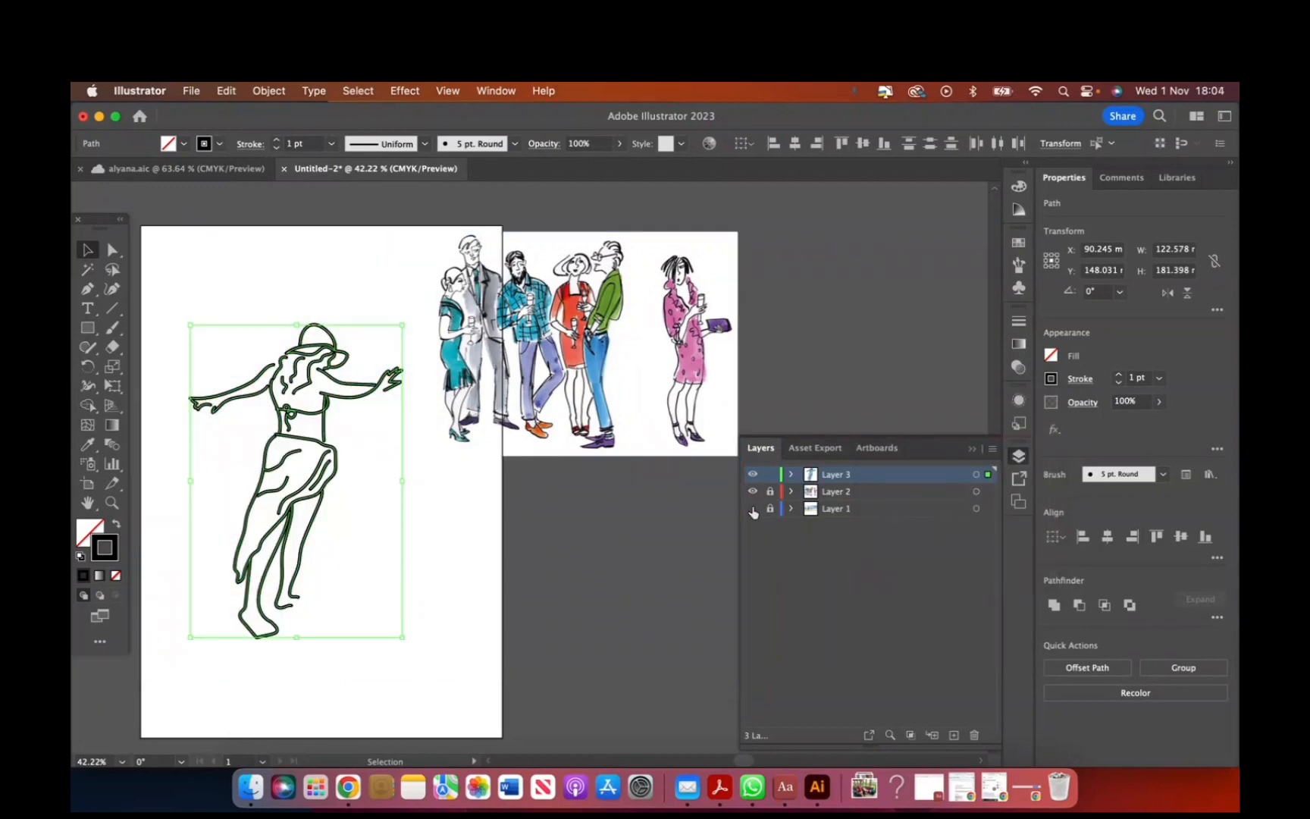
left_click(450, 607)
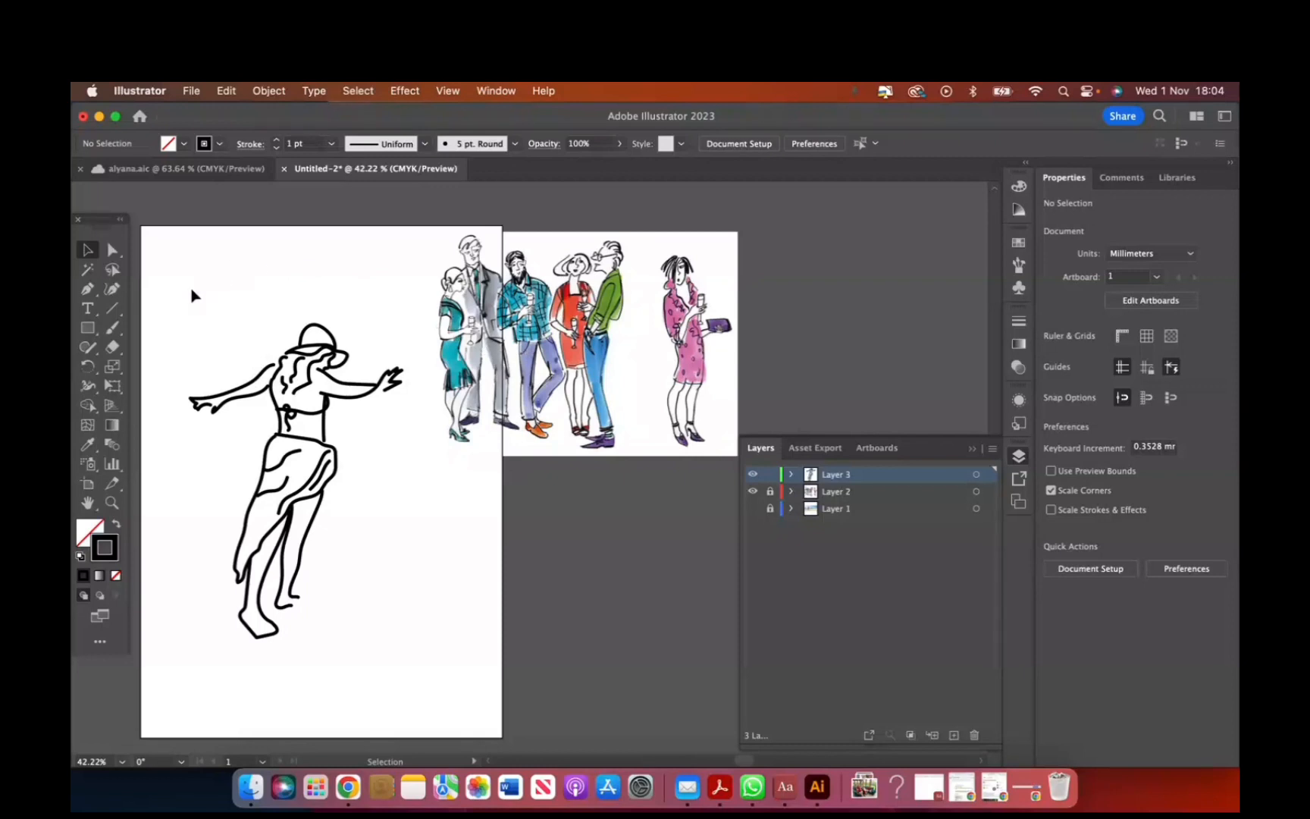
Copy the line drawing onto a new Layer 4, placed beside the original, and lock and hide that layer.
left_click_drag(191, 294, 395, 677)
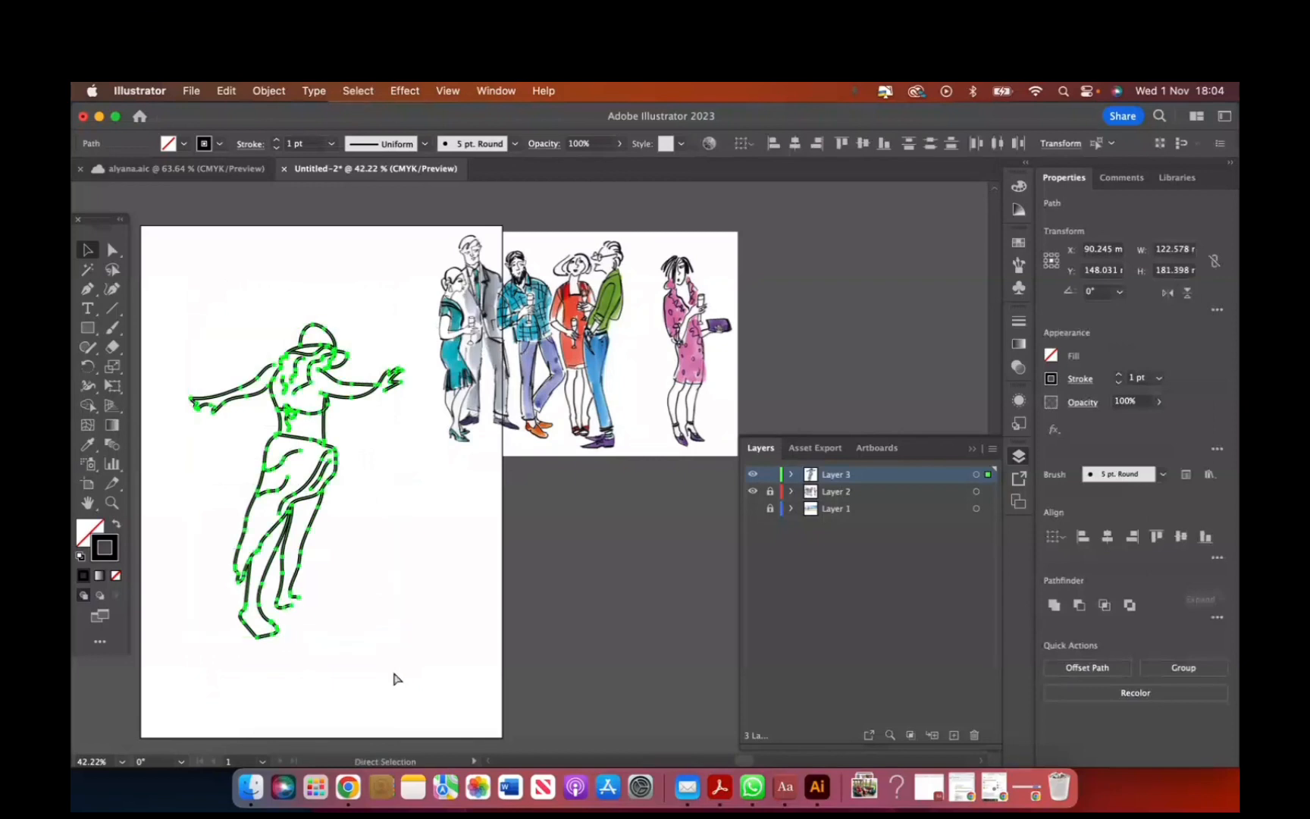
left_click(954, 734)
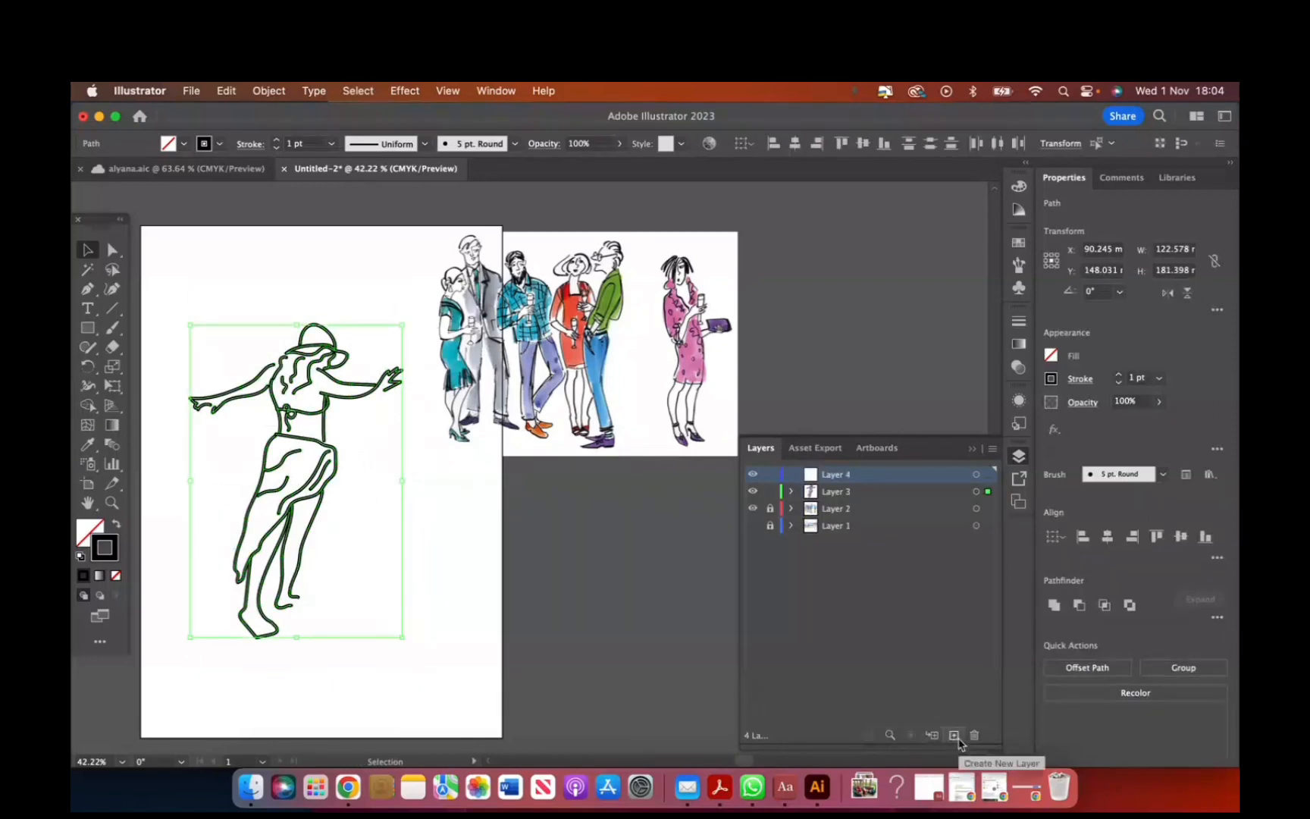
key("cmd+v")
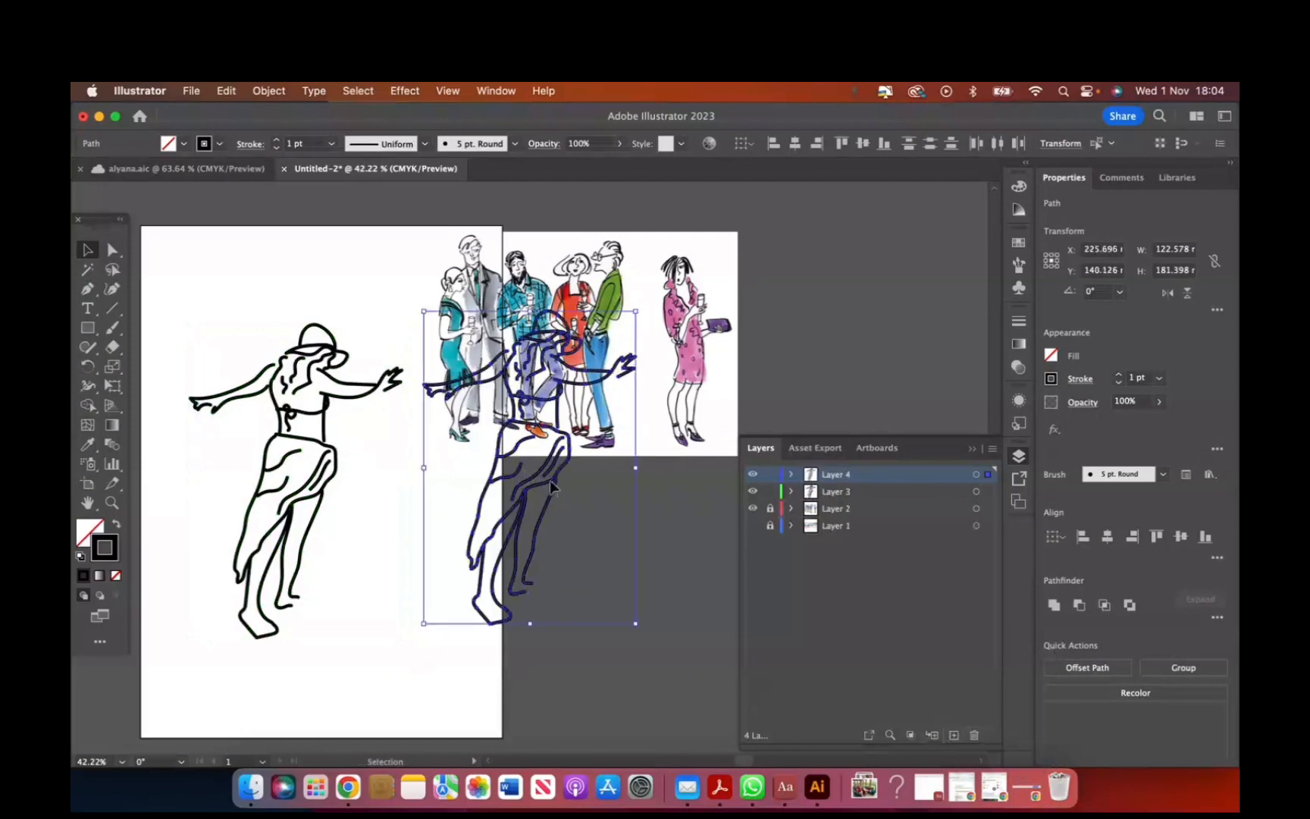
left_click_drag(551, 486, 659, 606)
left_click(423, 556)
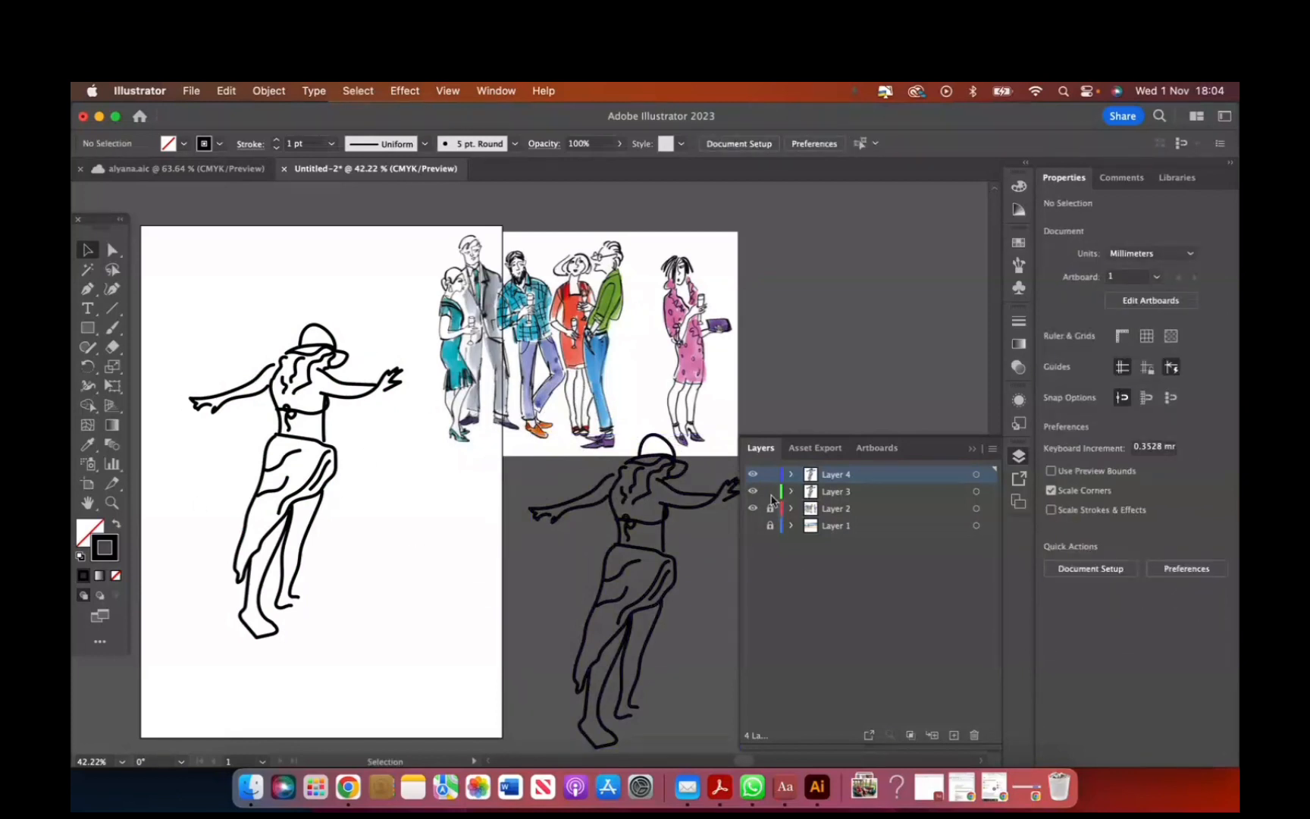
left_click(752, 475)
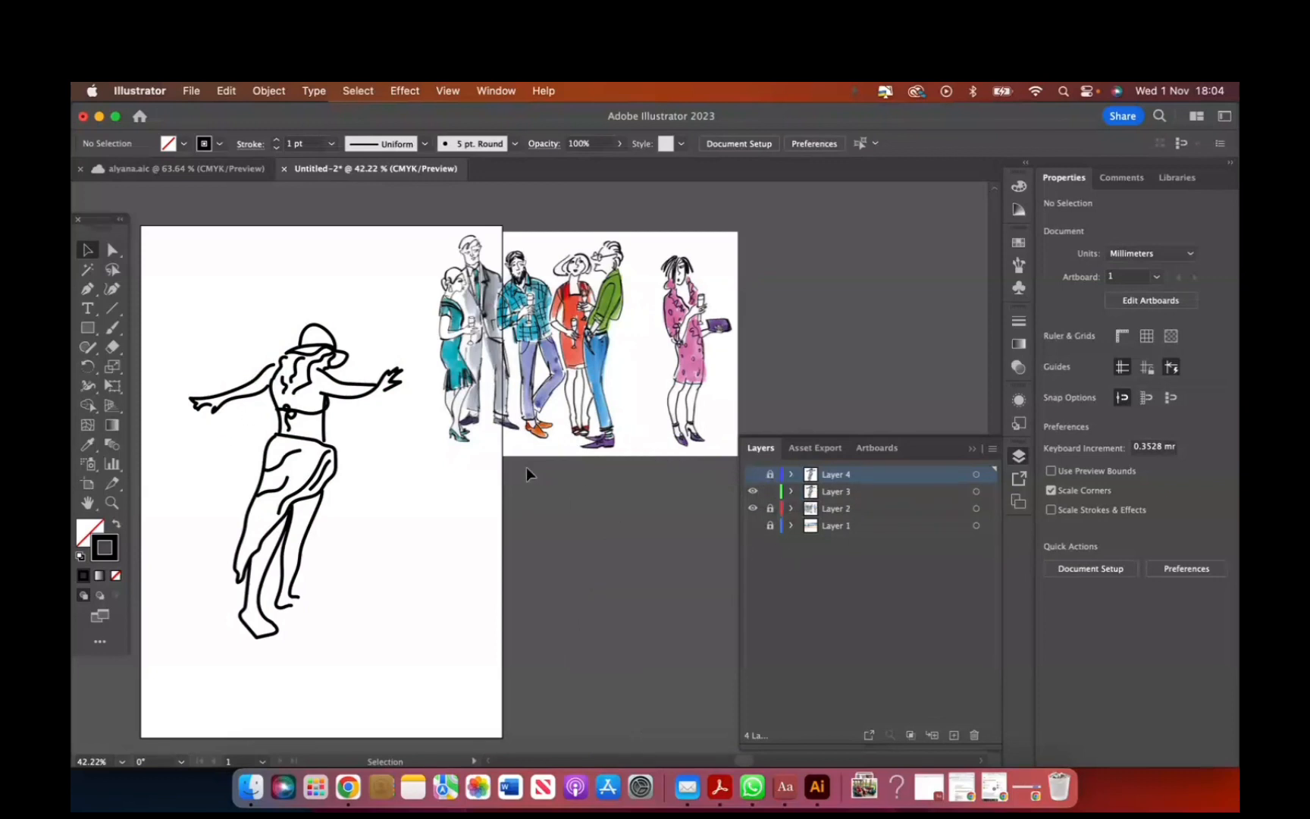
Select the traced line drawing on Layer 3 and open the Artistic_Paintbrush brush library, repositioned and enlarged to show more brushes.
left_click_drag(178, 281, 404, 693)
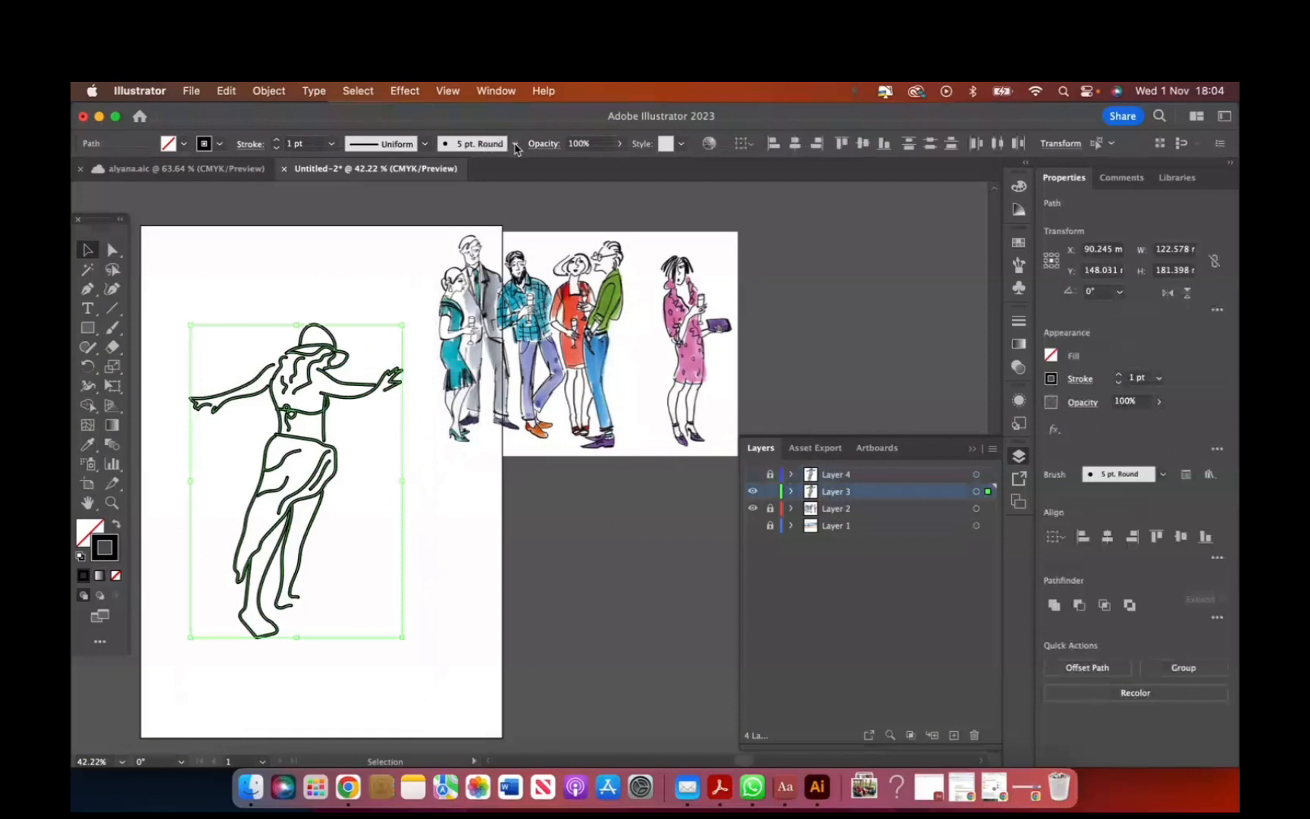
left_click(514, 144)
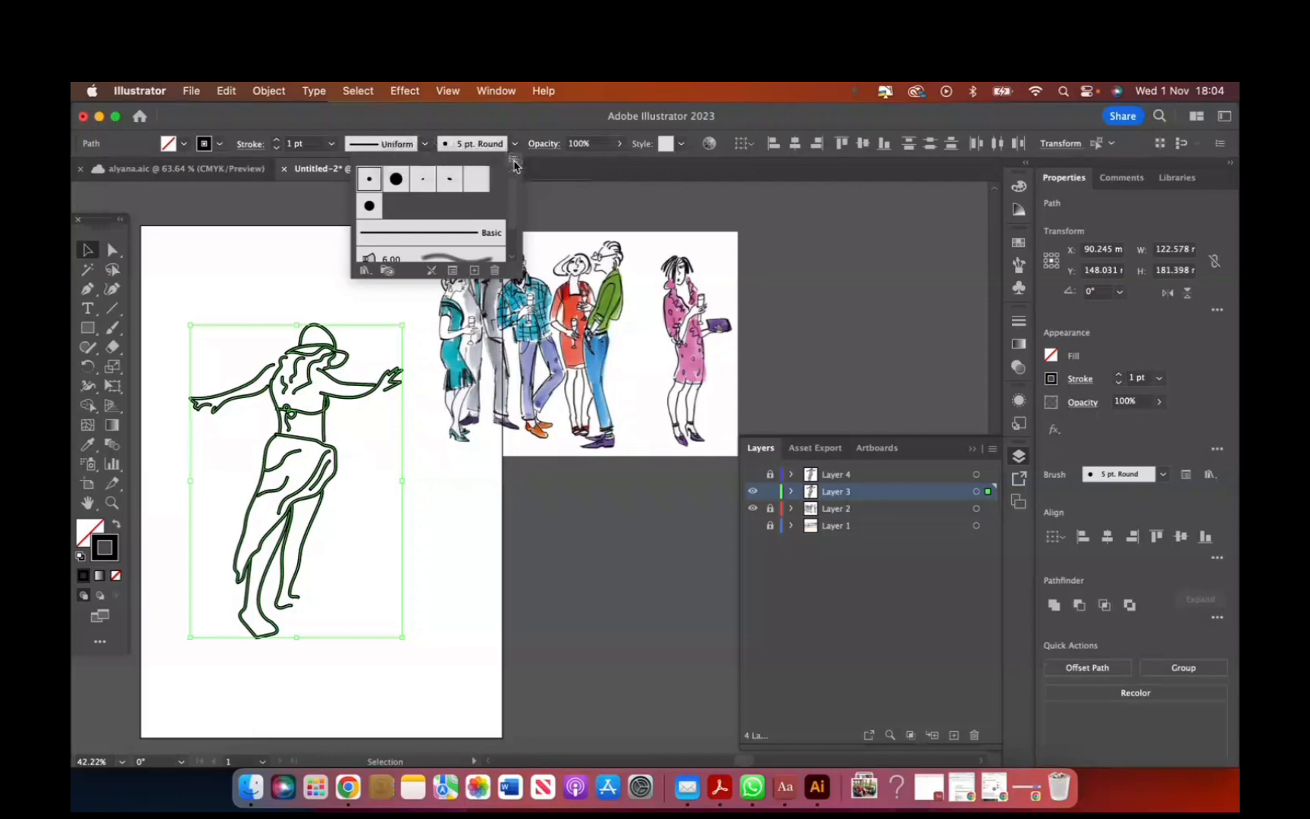
left_click(515, 164)
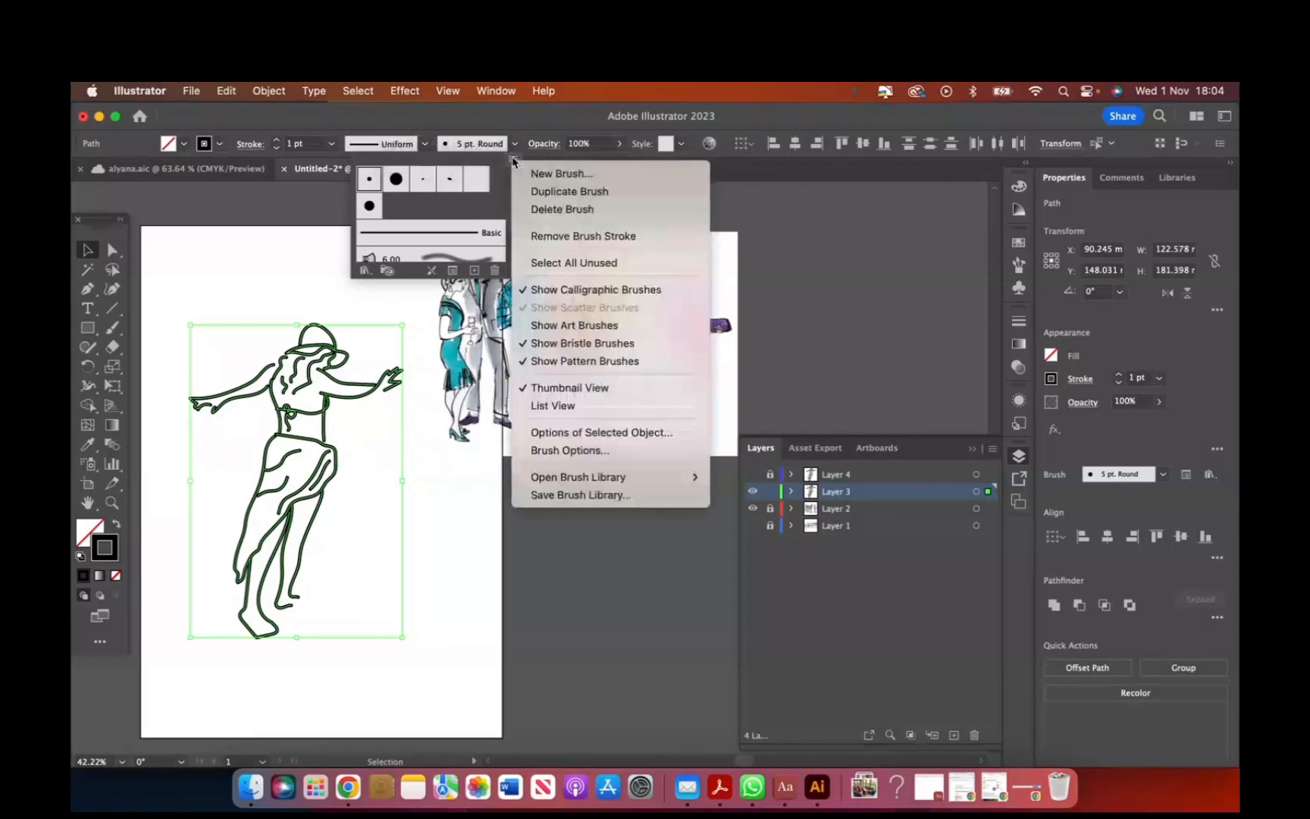
mouse_move(690, 477)
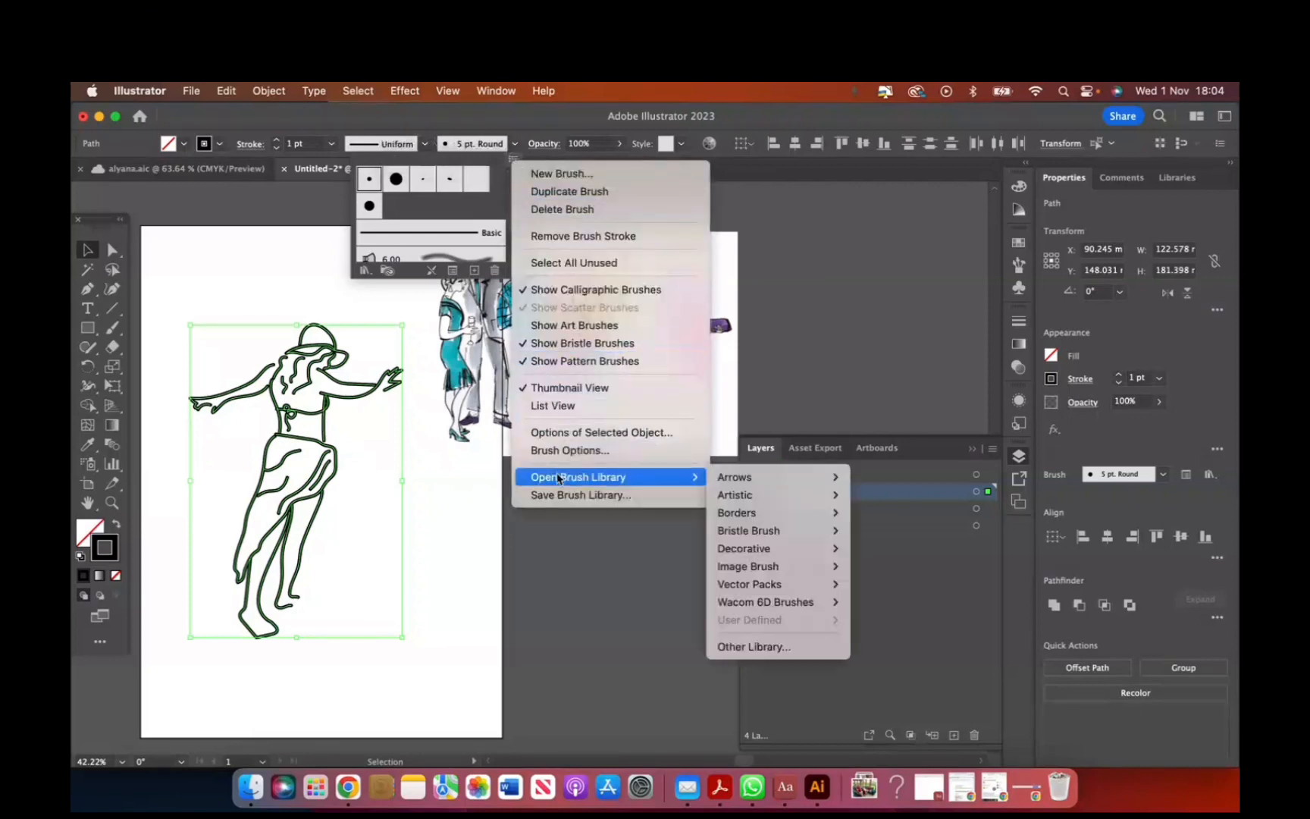
mouse_move(756, 498)
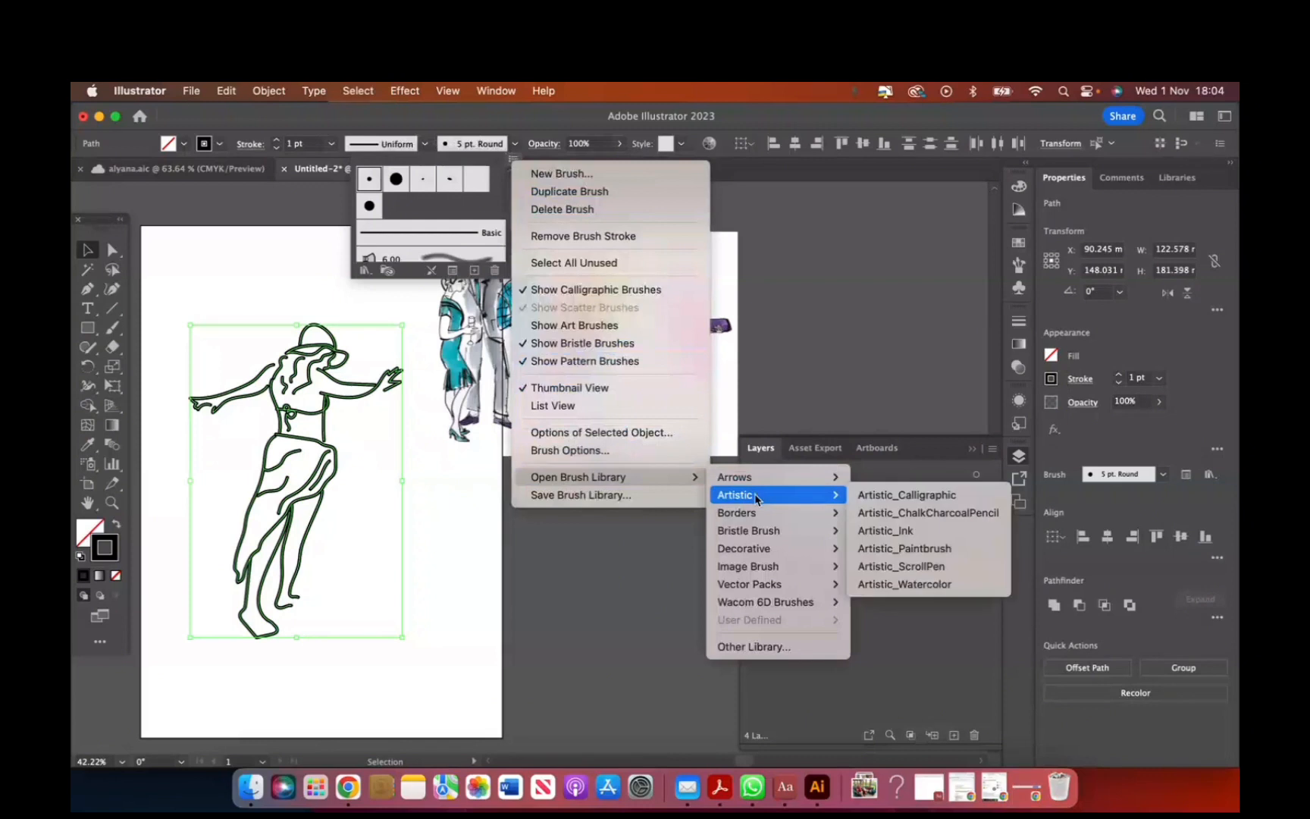
left_click(883, 553)
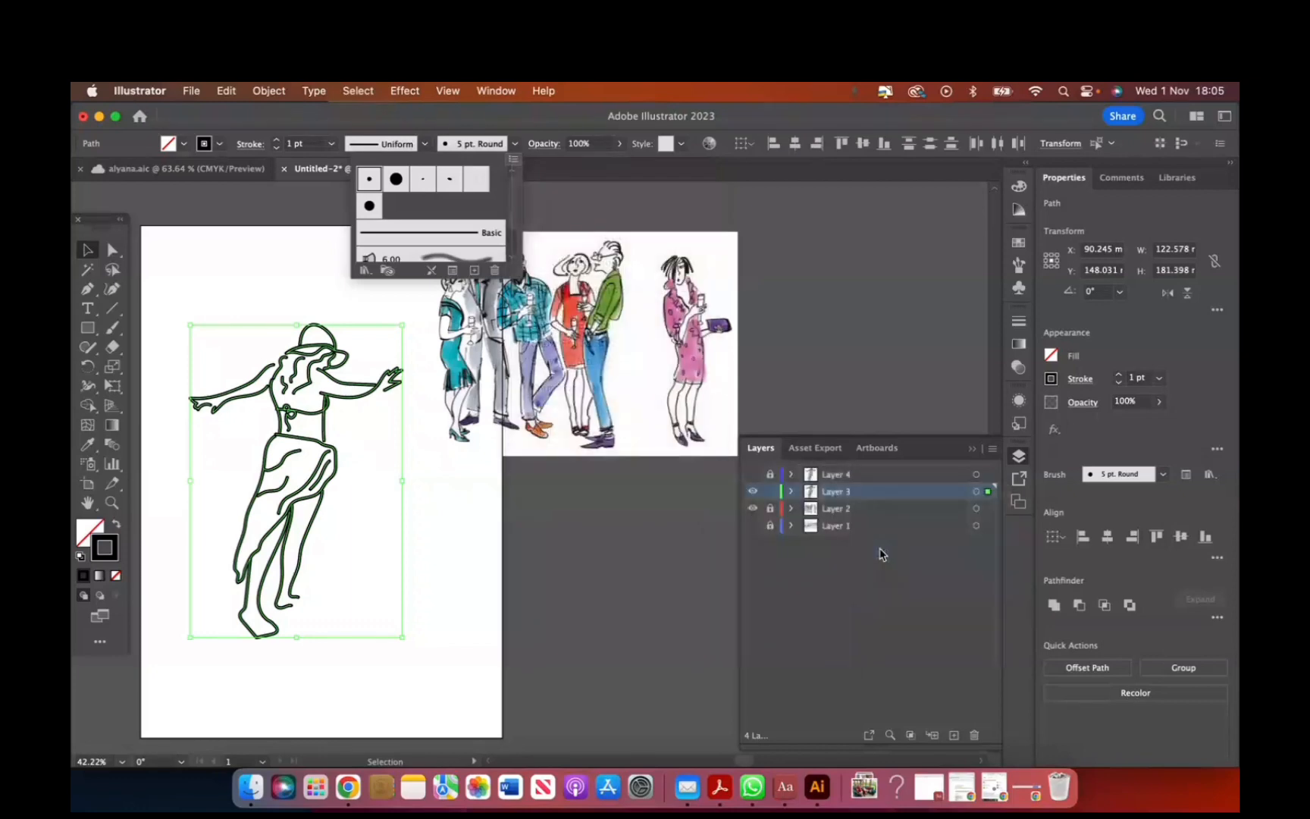
left_click(660, 418)
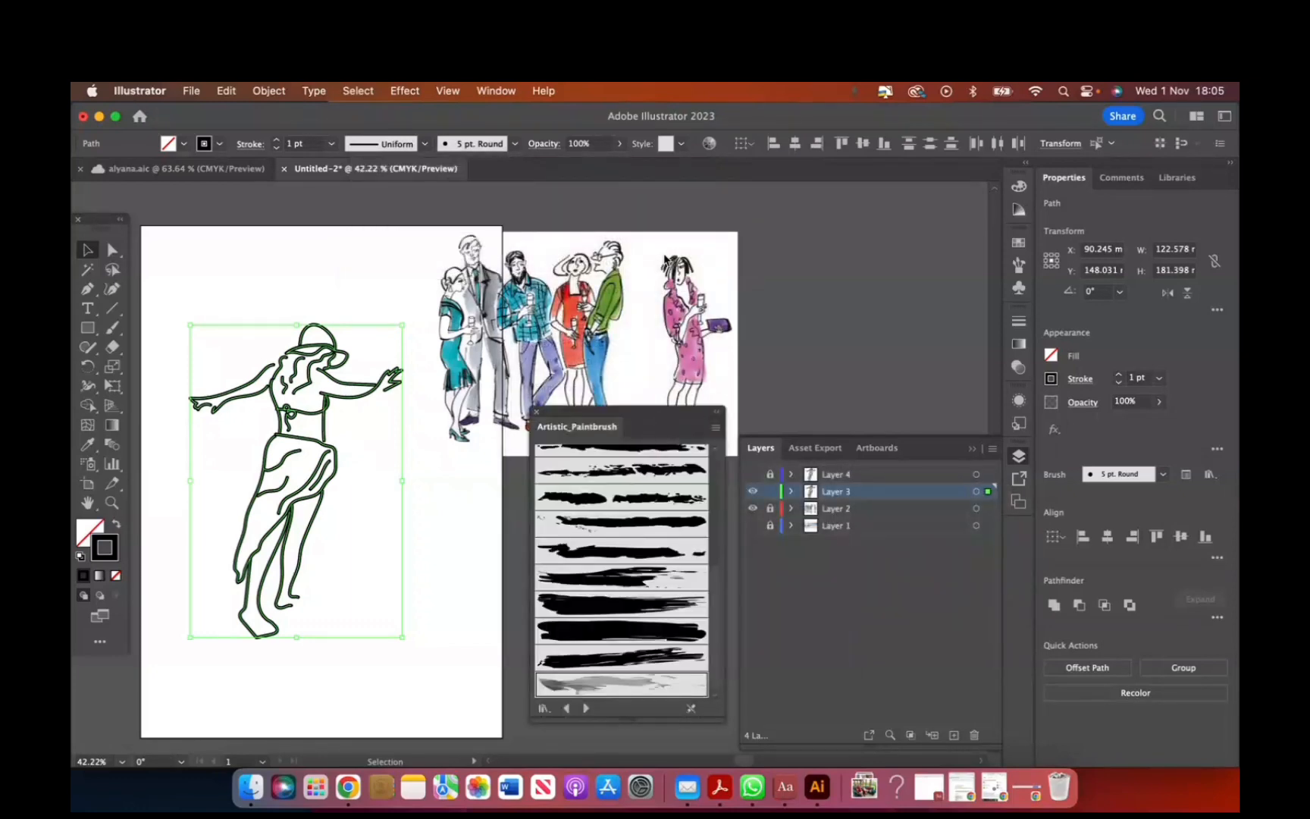
left_click_drag(658, 416, 656, 214)
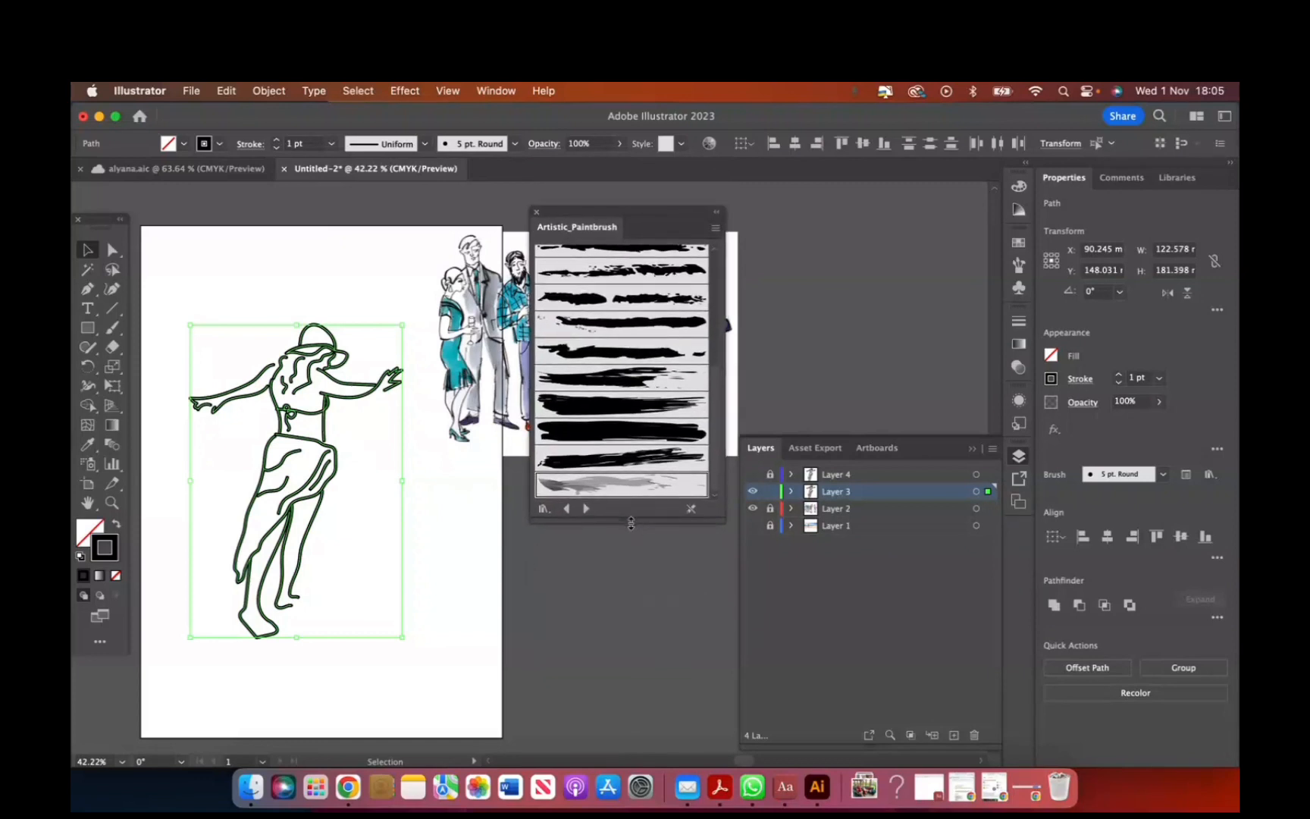
left_click_drag(631, 523, 606, 753)
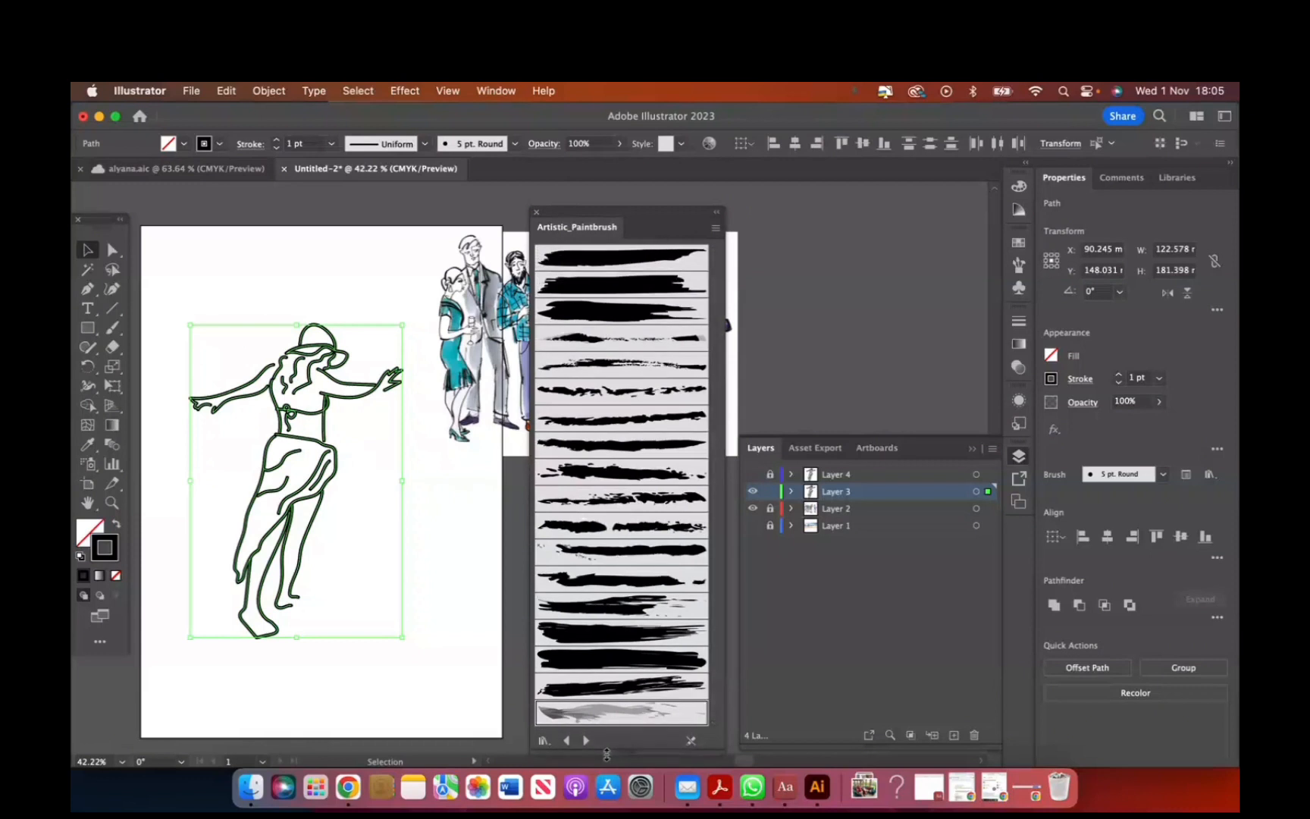
Apply the thin, broken paintbrush stroke below the three thickest ones to the drawing, with a triangular tapering width profile and a 0.75 pt weight.
left_click(589, 338)
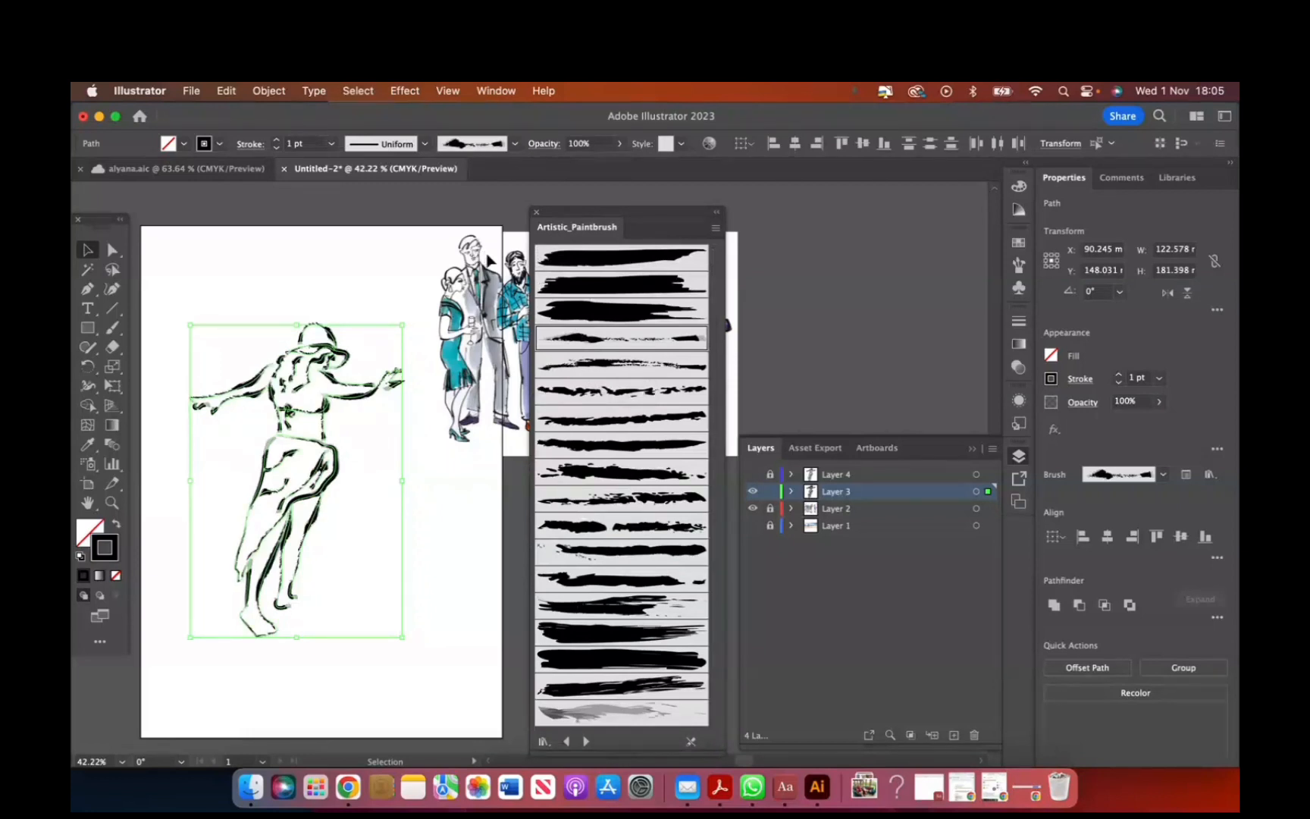
left_click(426, 146)
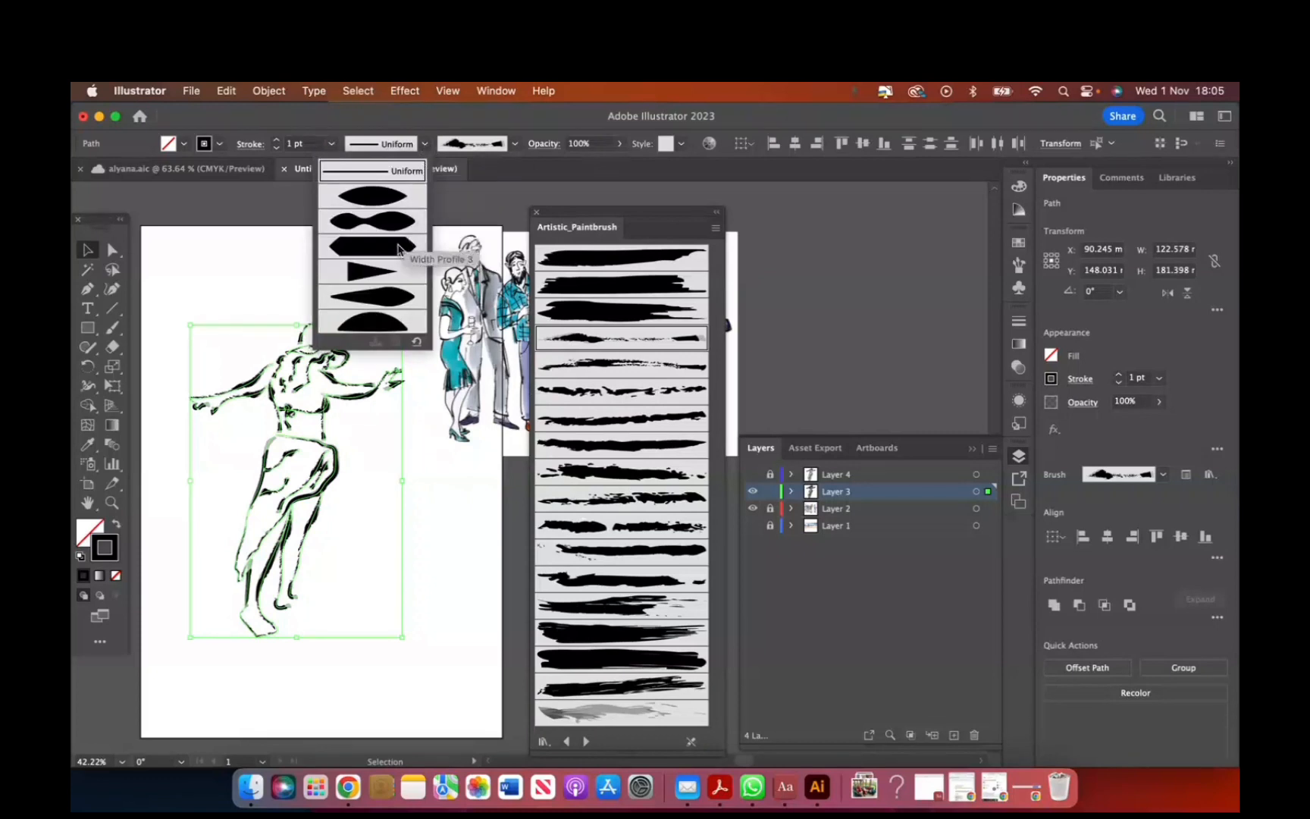
left_click(381, 272)
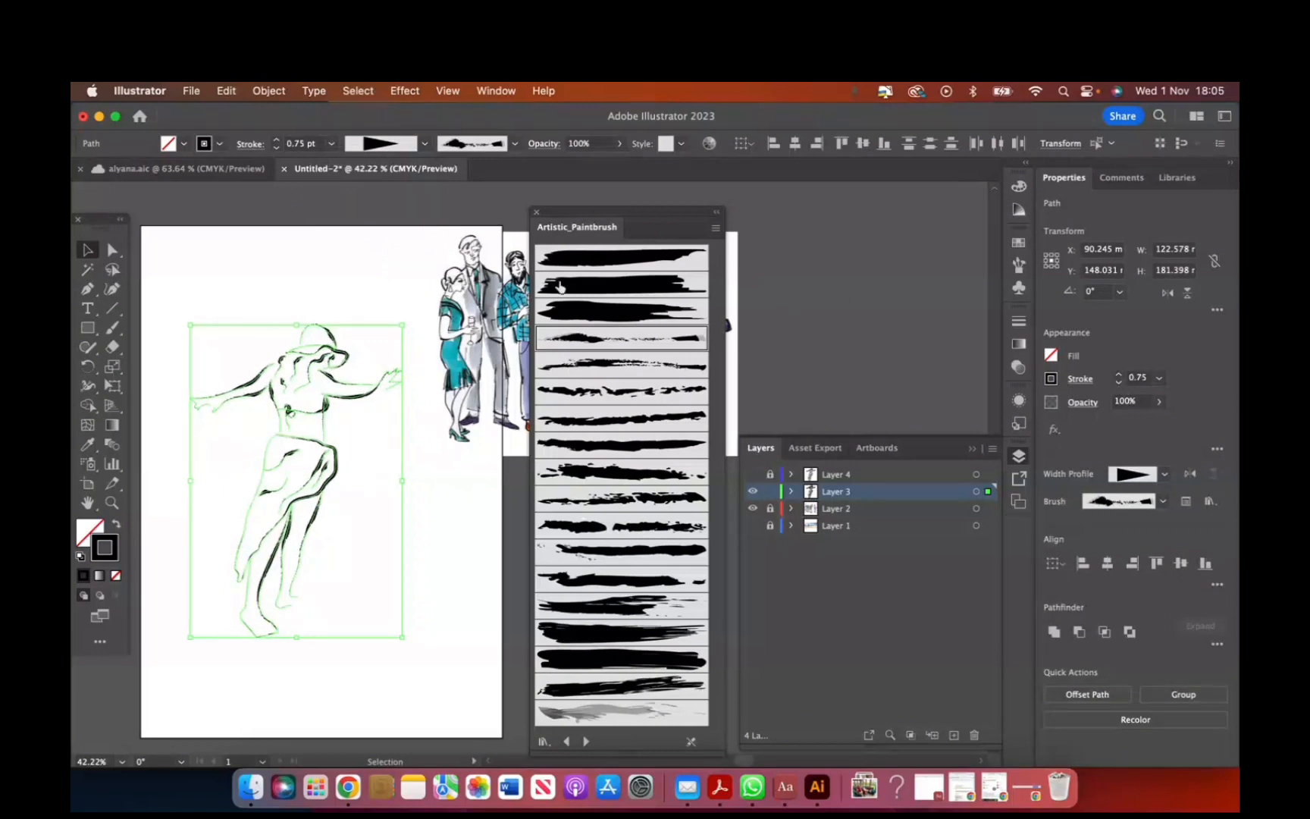
left_click(362, 222)
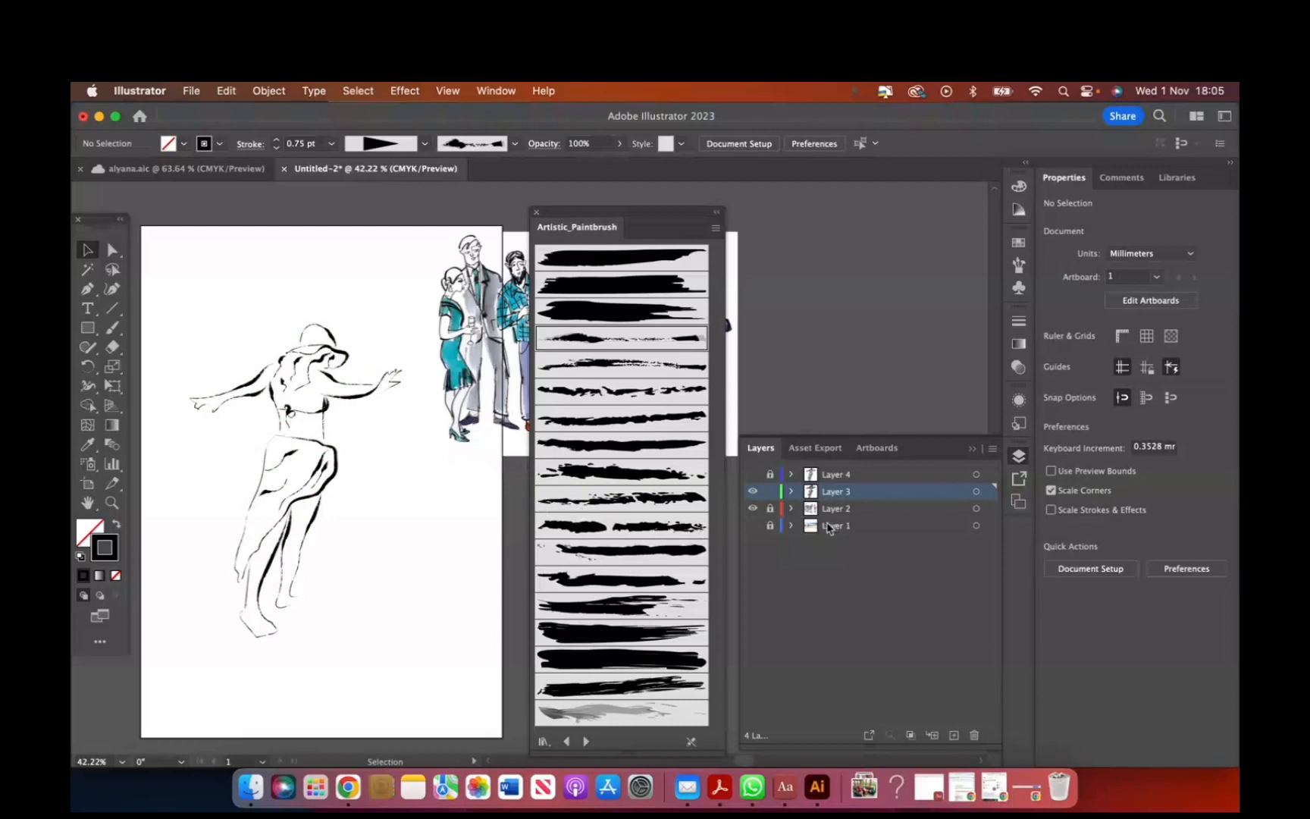
Show the beach photo on Layer 1 and the backup drawing on Layer 4, and add a new layer above Layer 3.
left_click(753, 526)
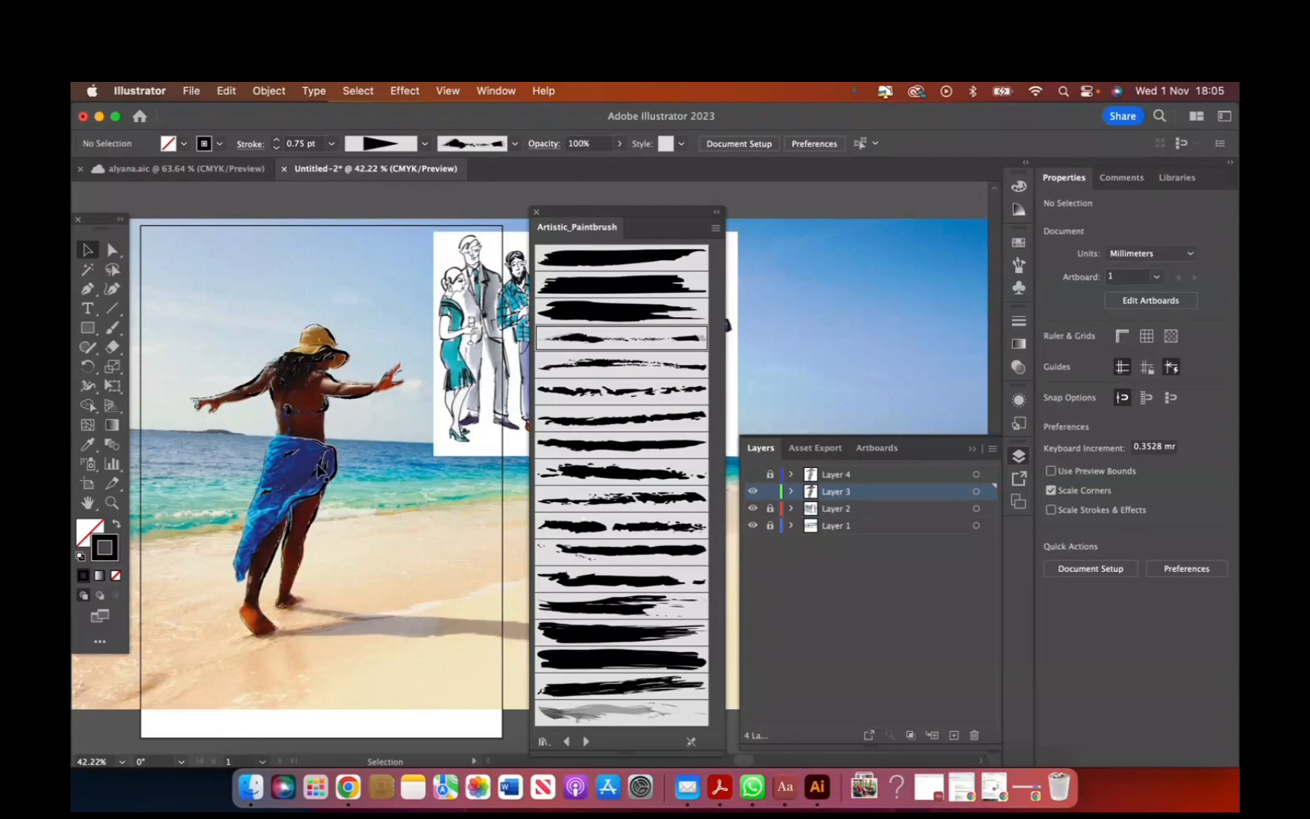
left_click(752, 475)
left_click(954, 734)
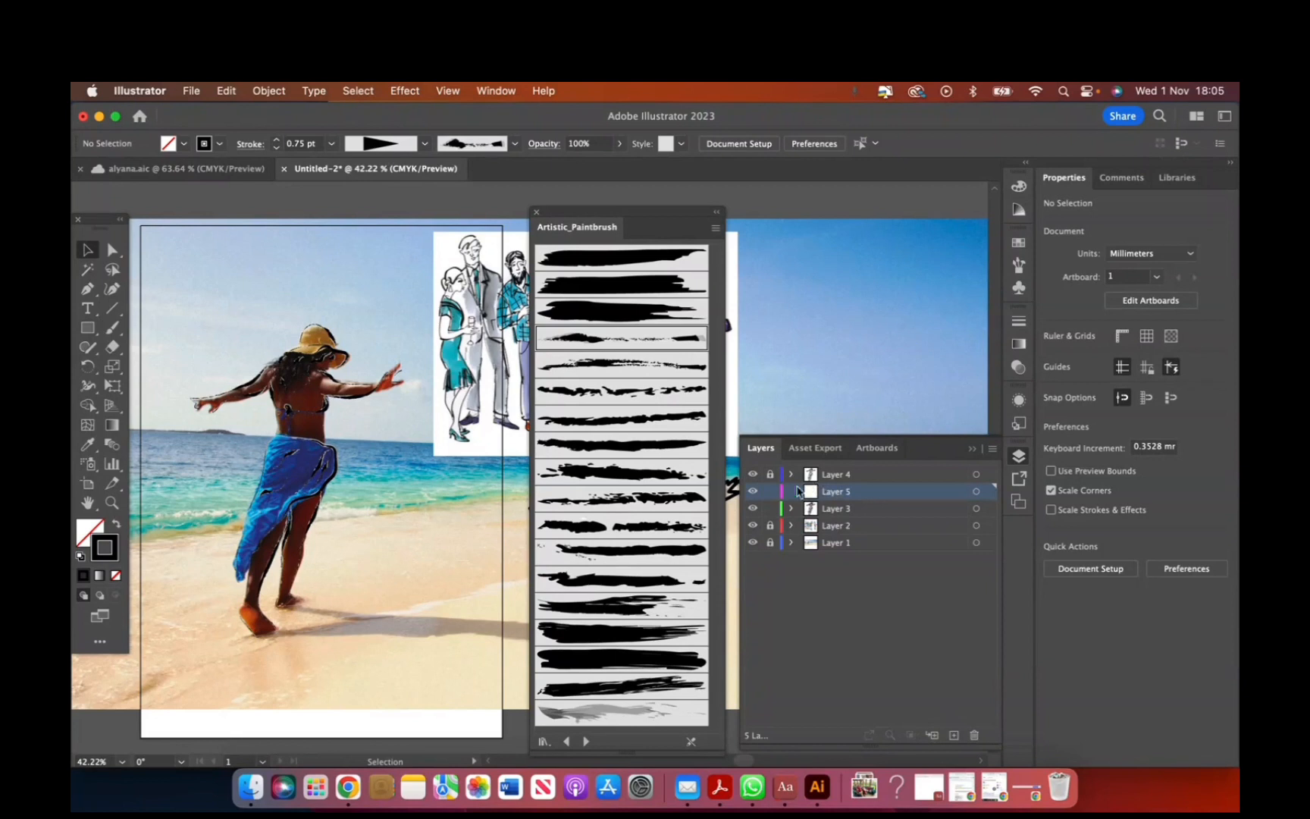
Paint one diagonal Paintbrush stroke across the woman's sarong on the new layer, from the hip knot down to the opposite side.
left_click(111, 328)
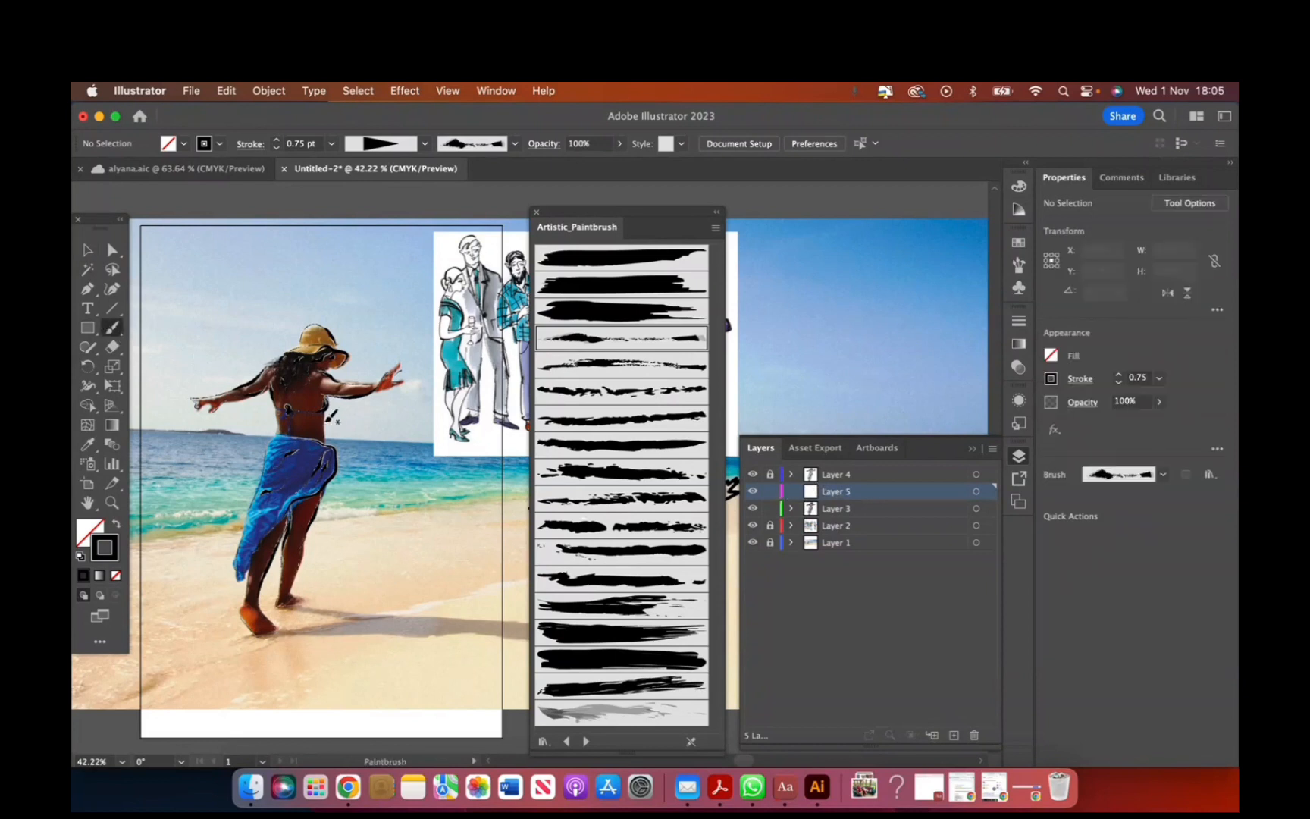
mouse_move(337, 442)
left_mouse_down()
mouse_move(318, 482)
mouse_move(260, 527)
left_mouse_up()
left_click(87, 250)
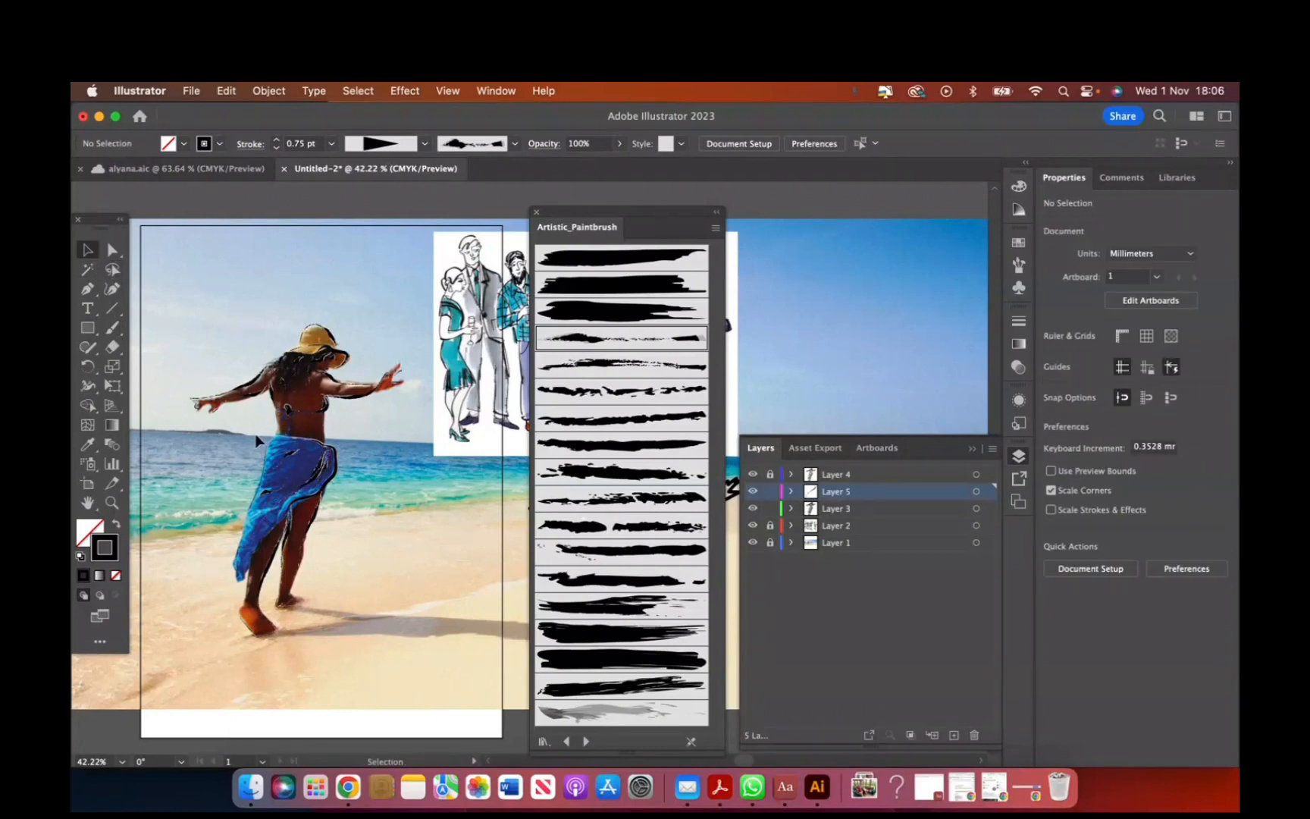
Select the new sarong stroke and open the Artistic_Watercolor brush library.
left_click(305, 492)
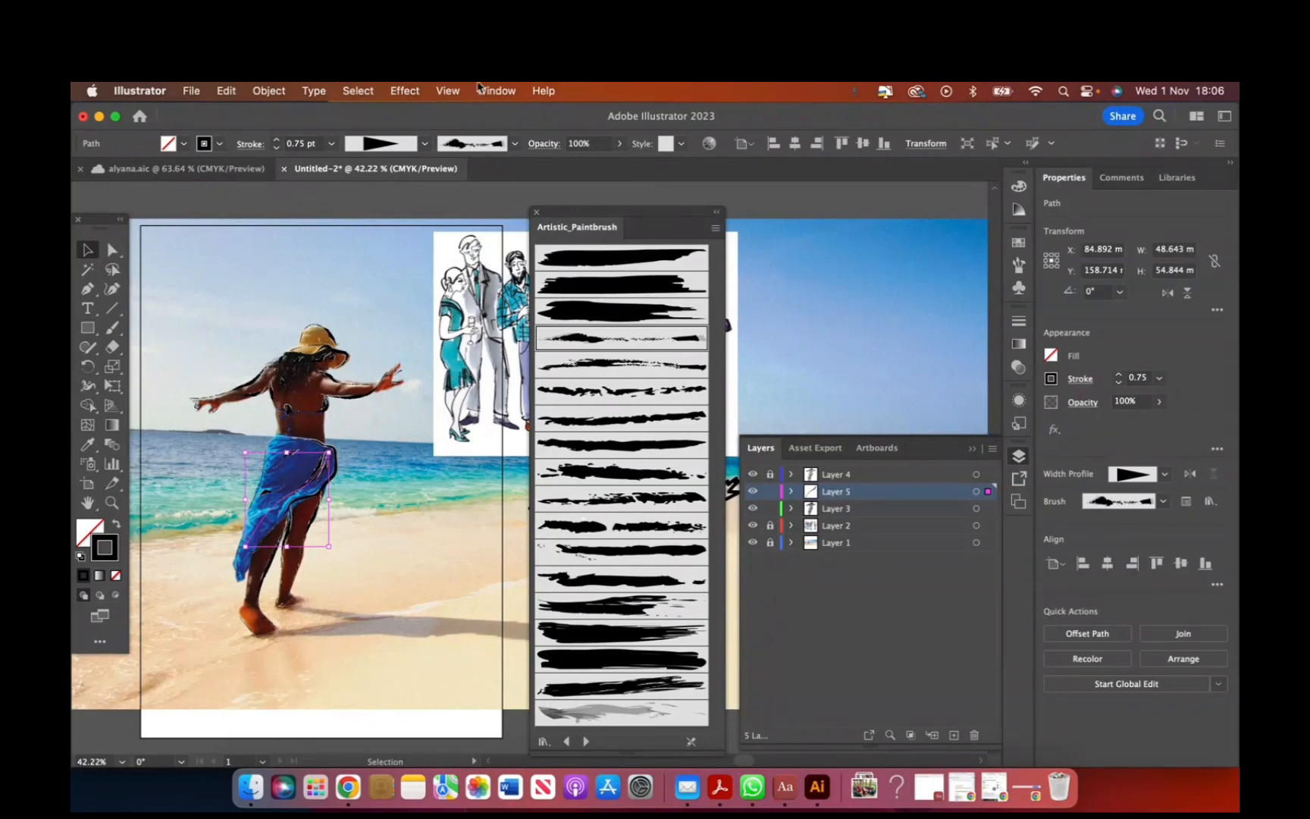
left_click(515, 144)
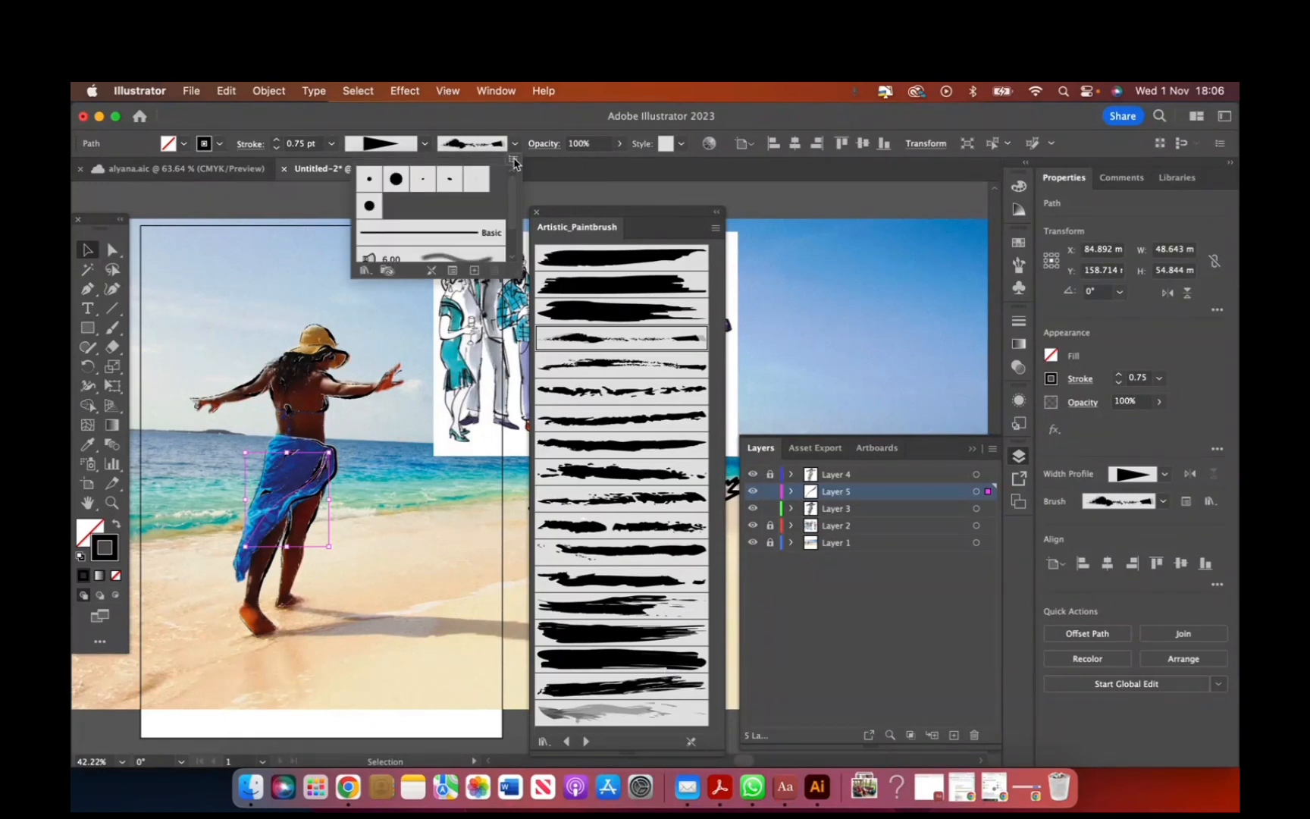
left_click(514, 160)
mouse_move(641, 476)
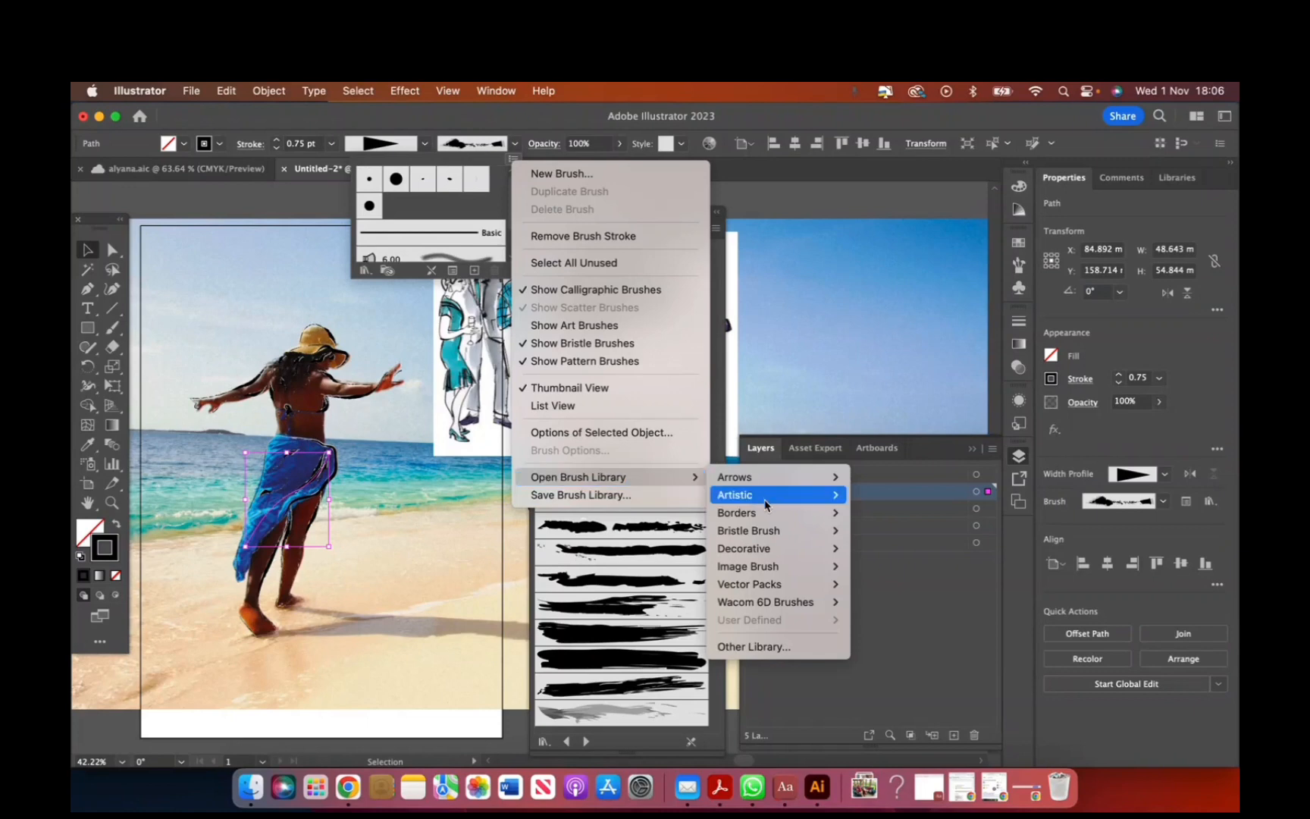
mouse_move(758, 512)
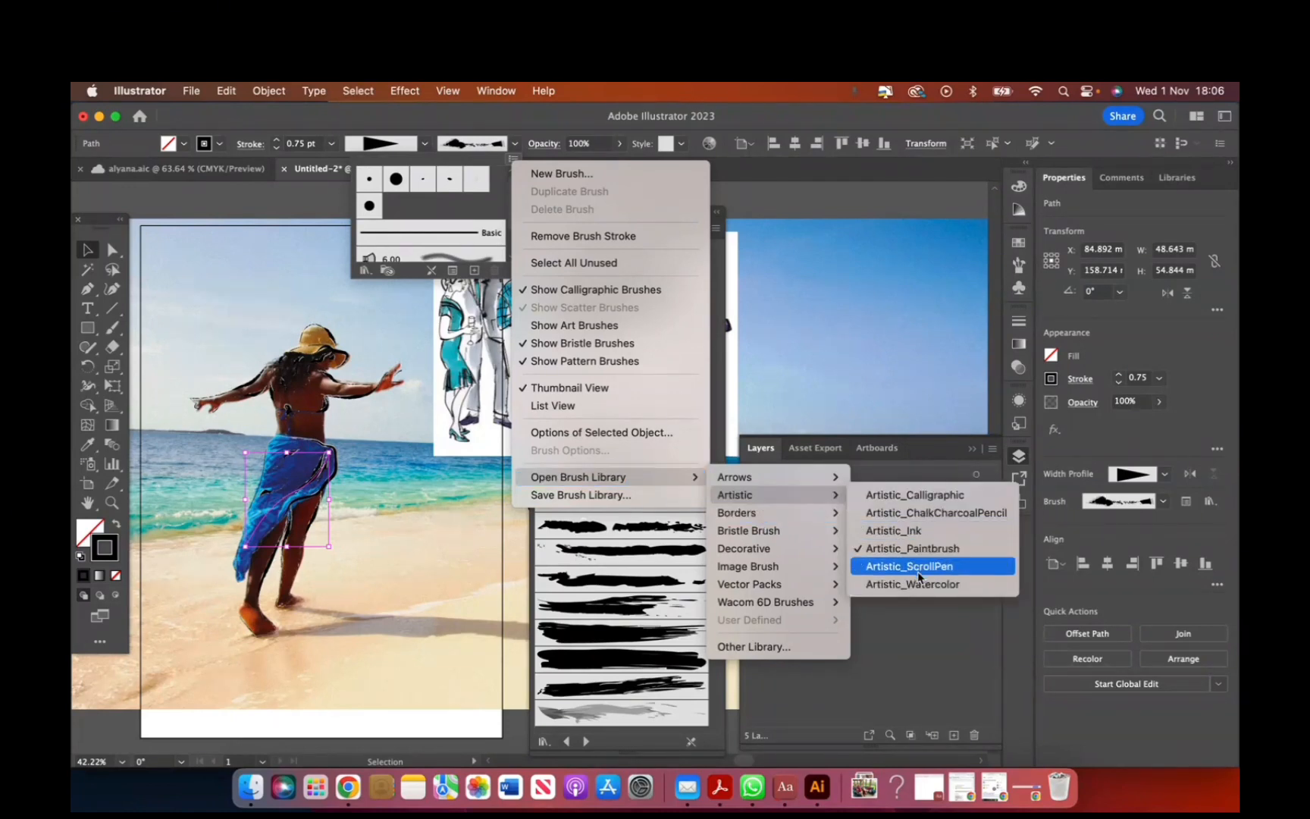
left_click(914, 584)
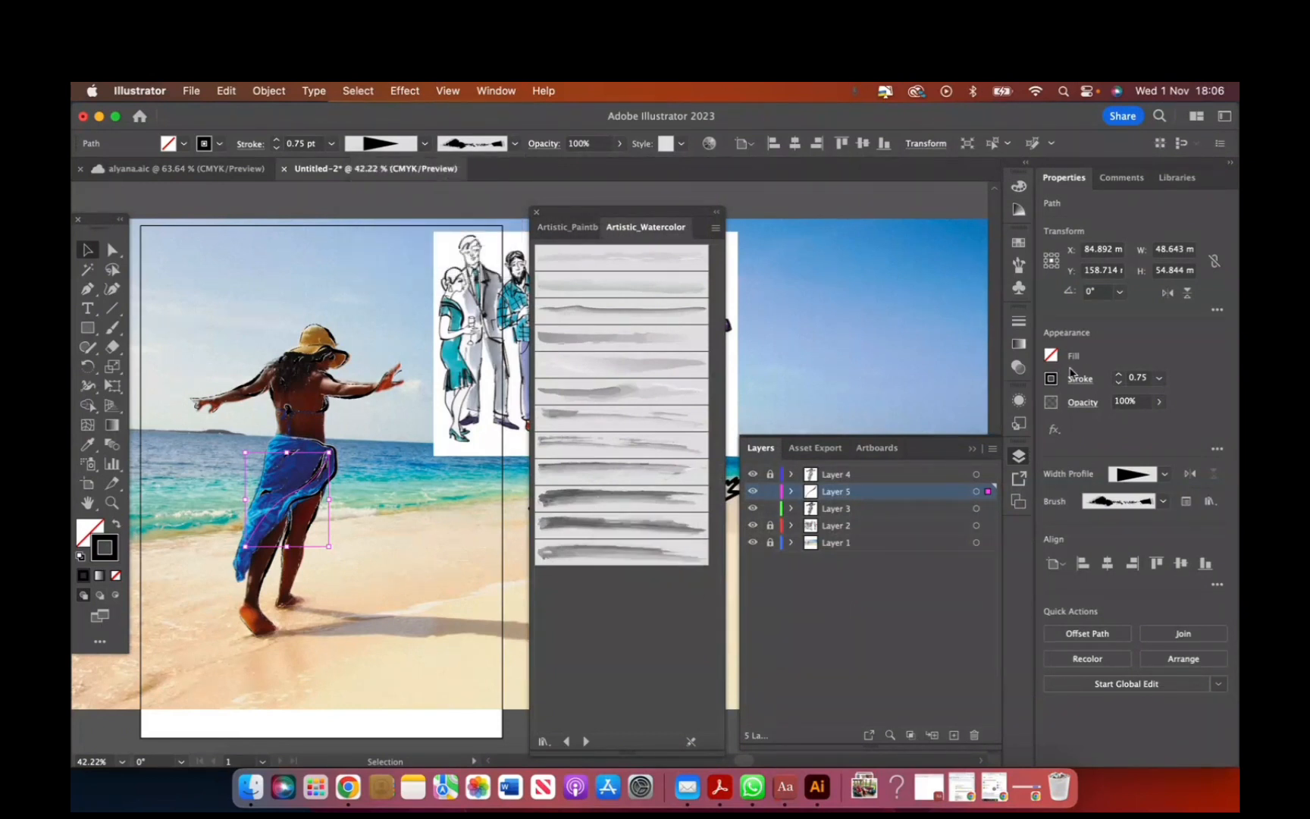
Increase the sarong stroke's weight to 9 pt.
left_click(1120, 375)
left_click(1120, 374)
left_click(1120, 375)
left_click(1120, 375)
left_click(1120, 374)
left_click(1120, 375)
left_click(1120, 374)
left_click(1120, 375)
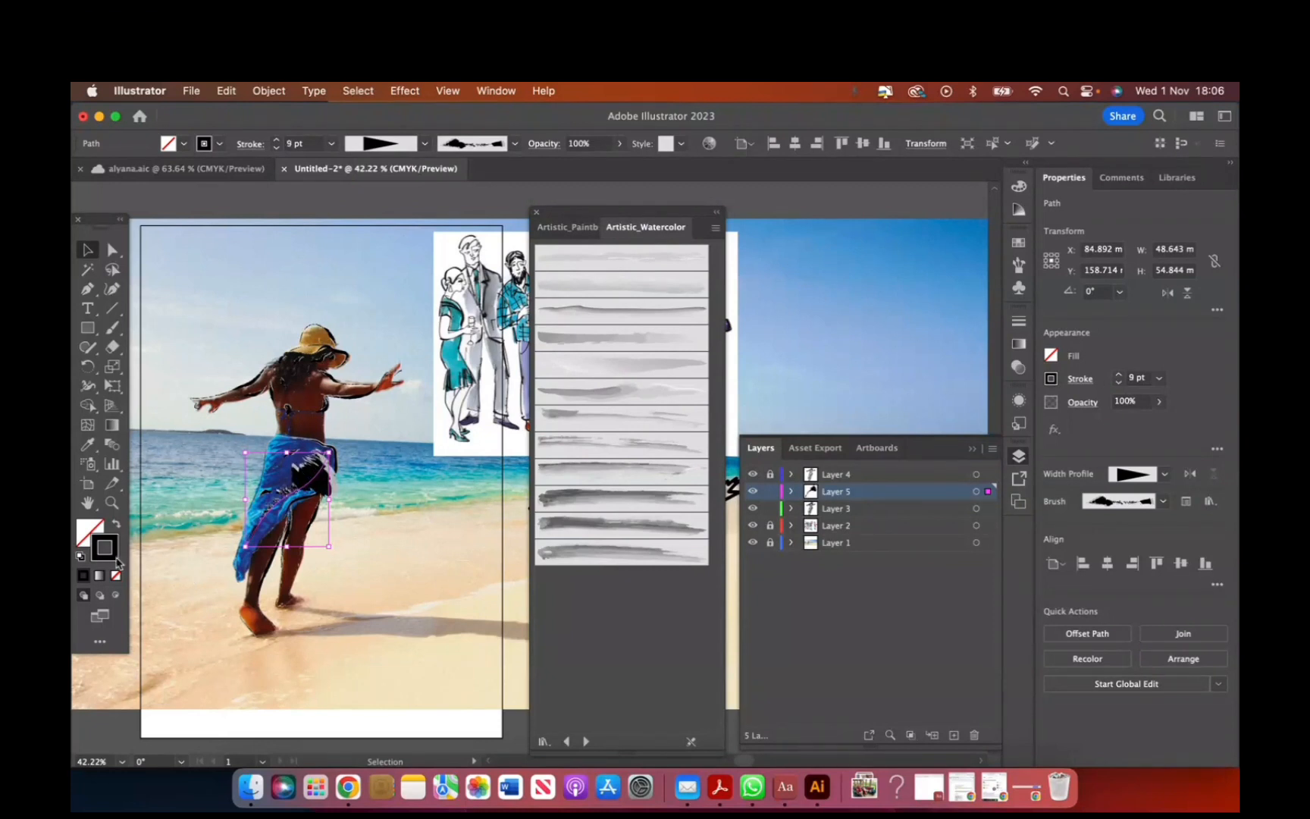
Sample the teal of the reference woman's dress, apply the last Artistic_Watercolor brush to the sarong stroke, and swap its fill and stroke colours.
left_click(87, 445)
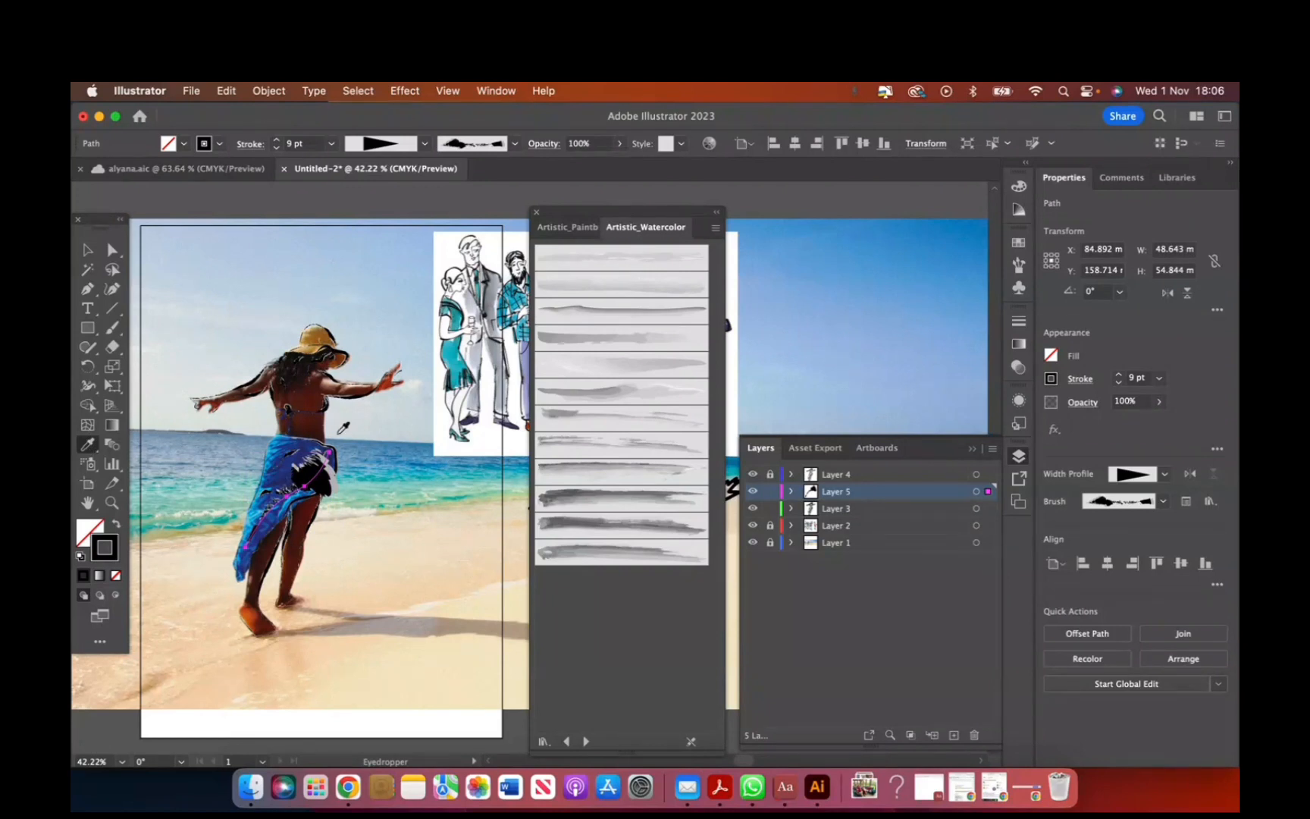
left_click(453, 343)
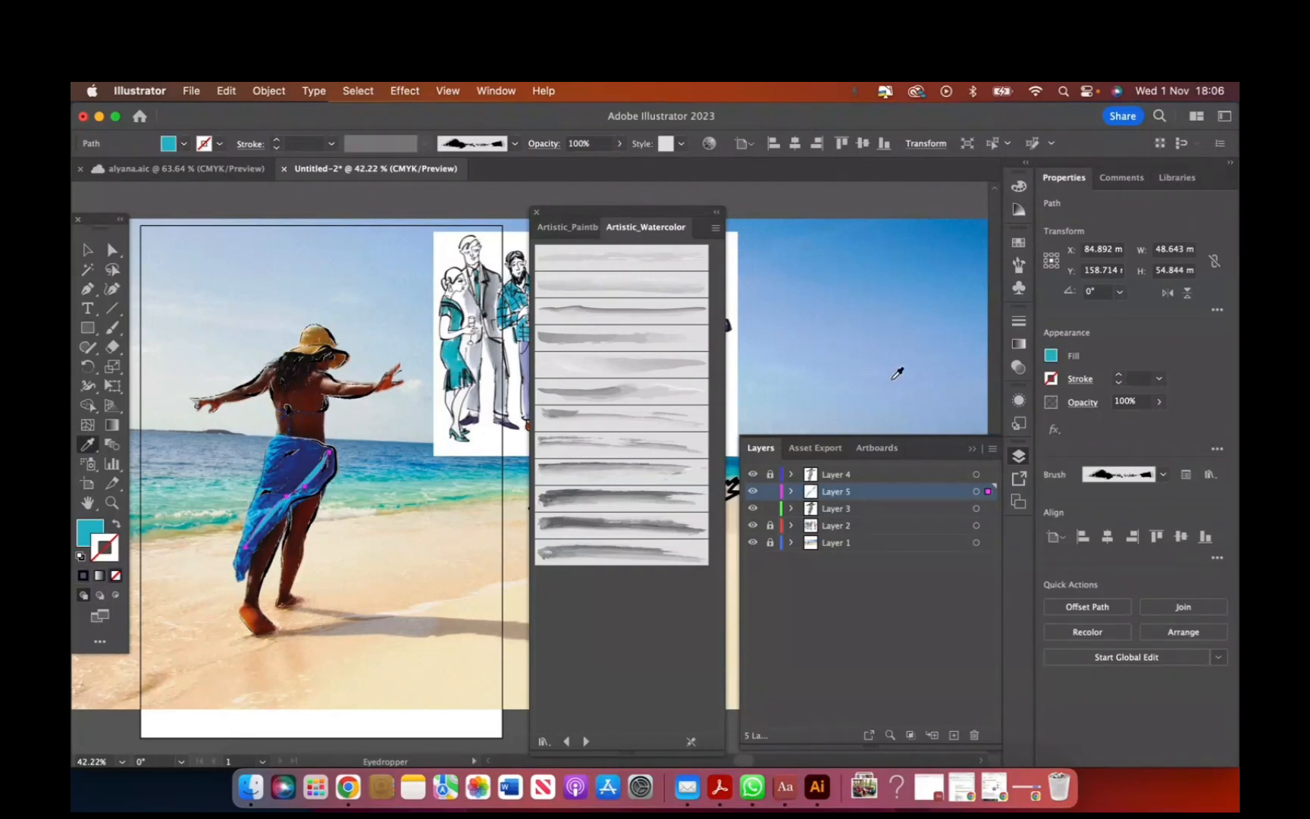
left_click(515, 144)
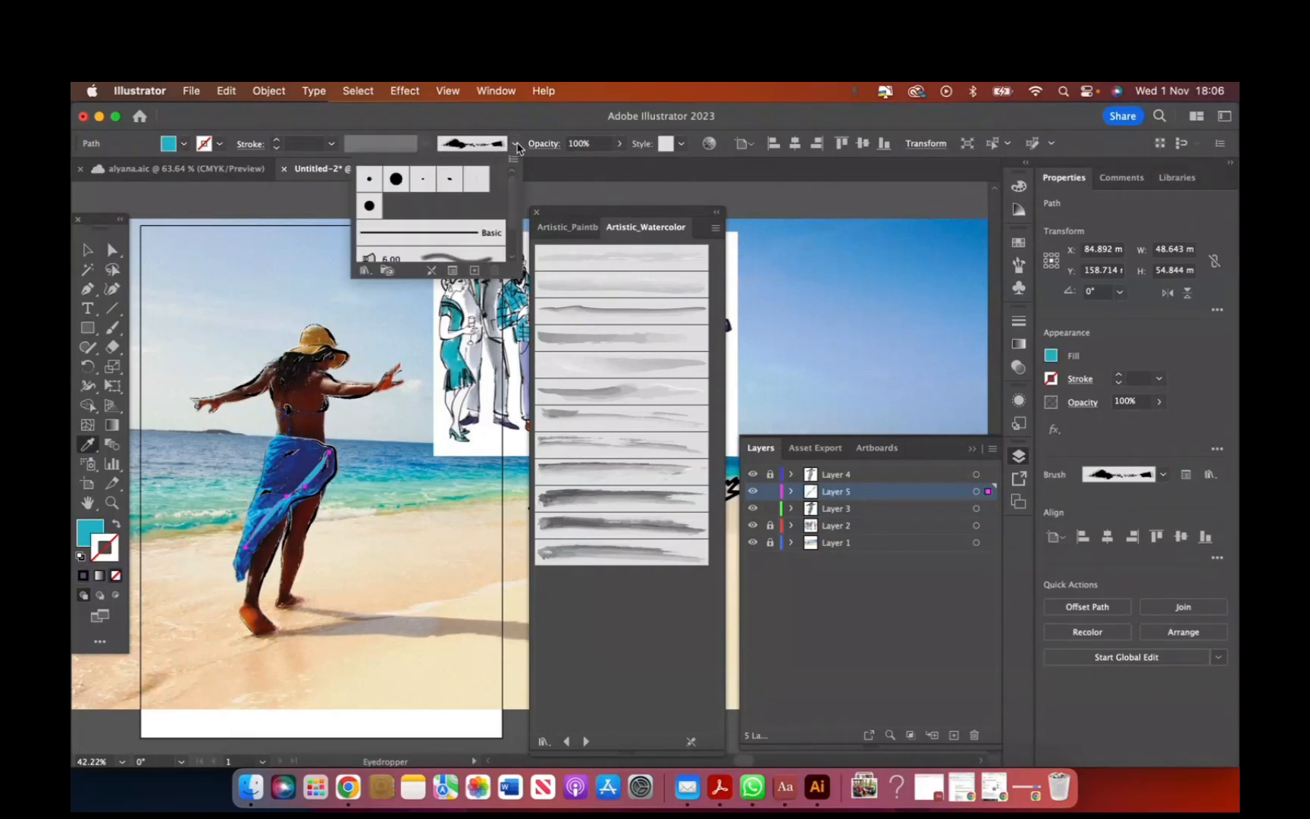
left_click(591, 560)
left_click(591, 560)
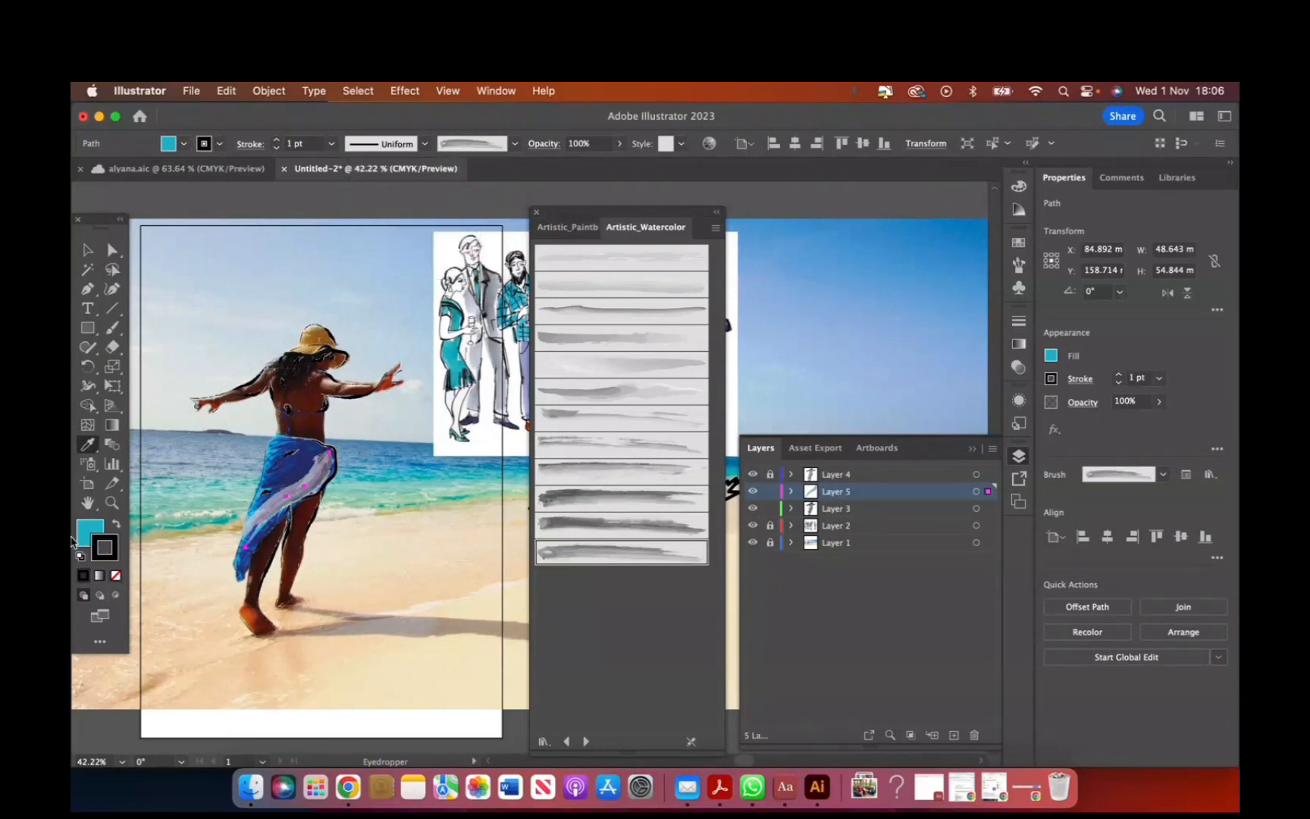
left_click(115, 525)
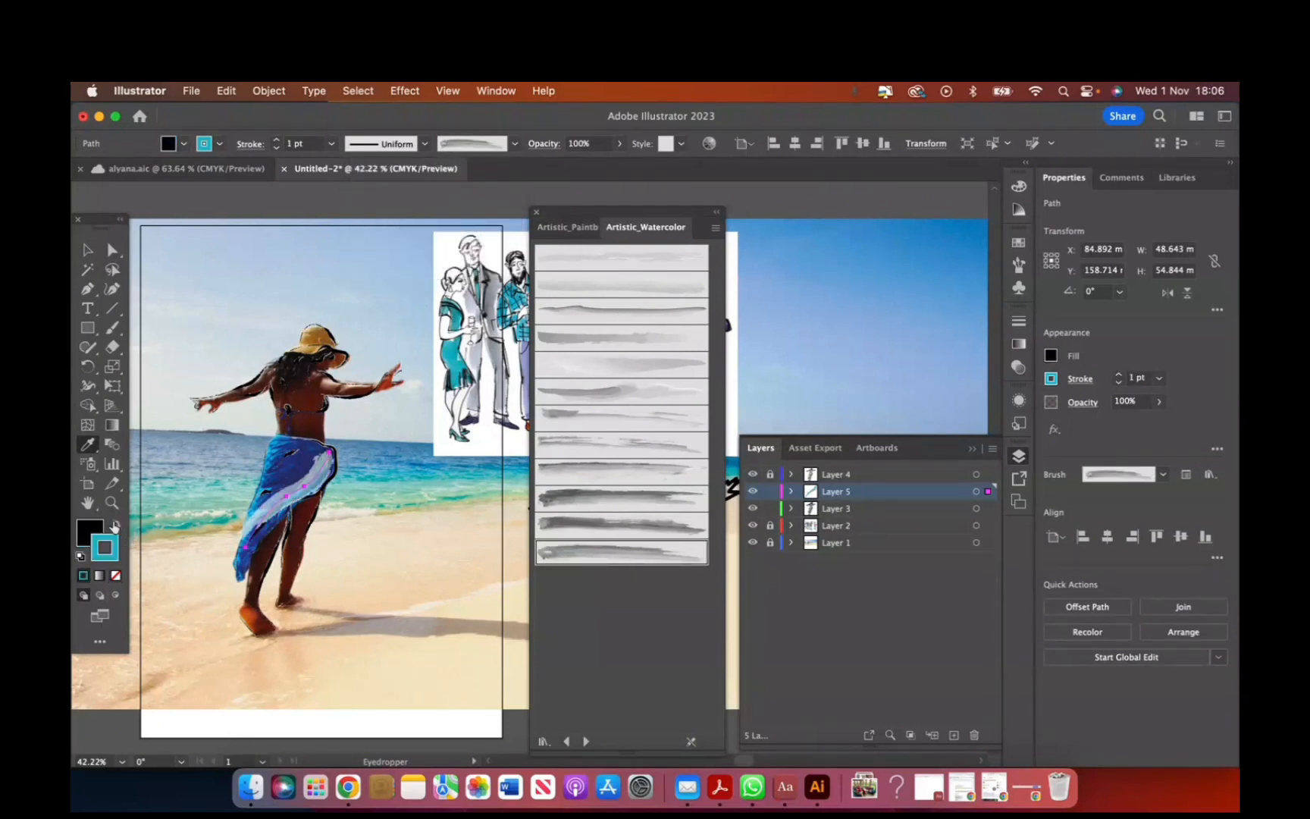
Set the sarong stroke's fill to None and its stroke weight to 3 pt.
left_click(85, 529)
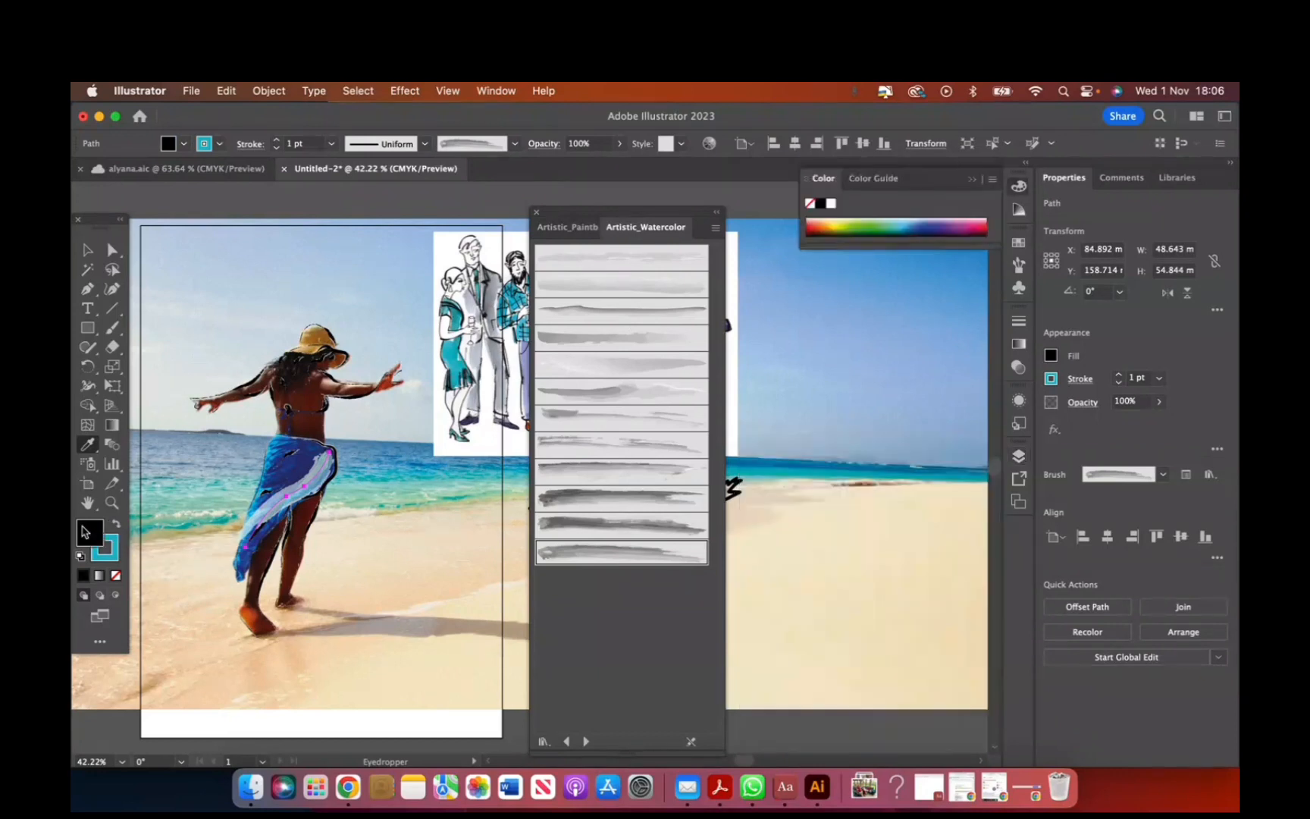
left_click(1020, 391)
left_click(873, 414)
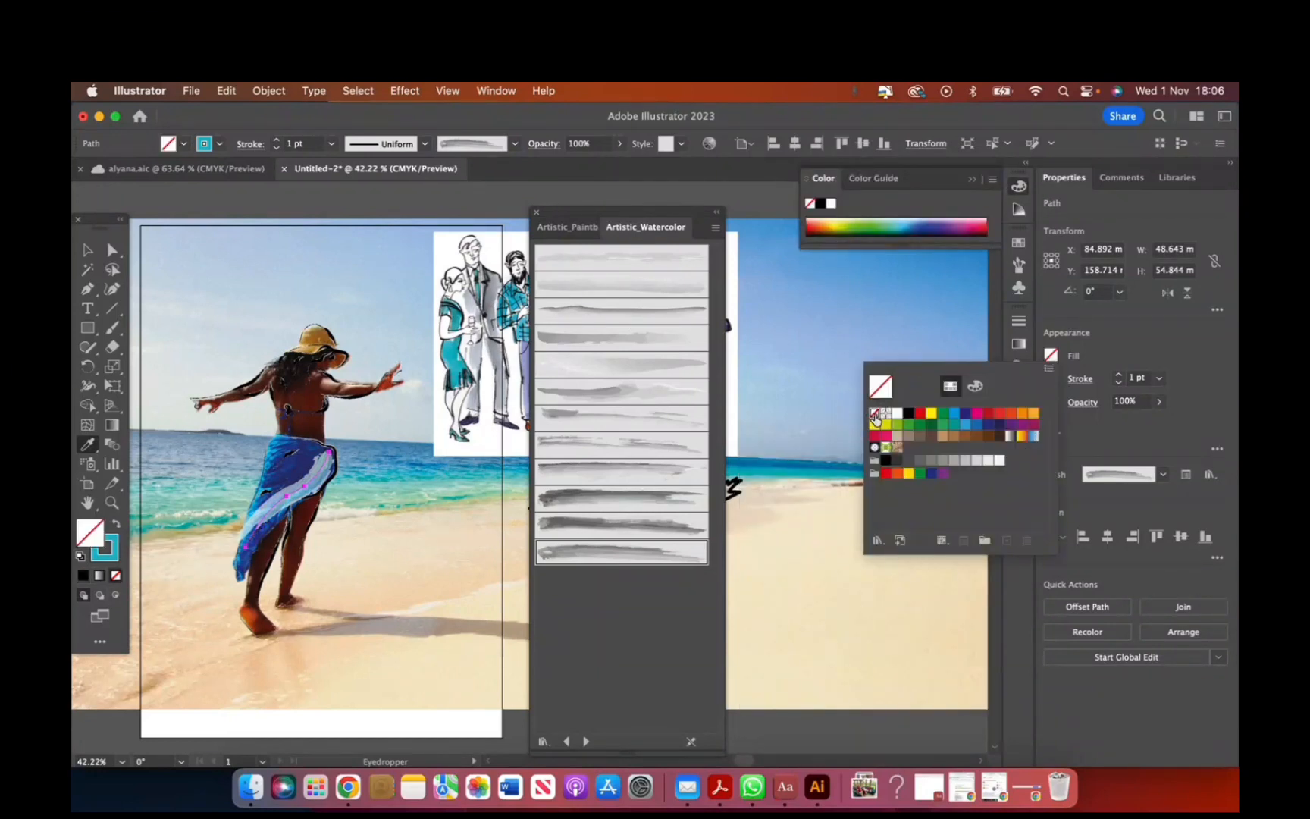
left_click(1119, 374)
left_click(1119, 374)
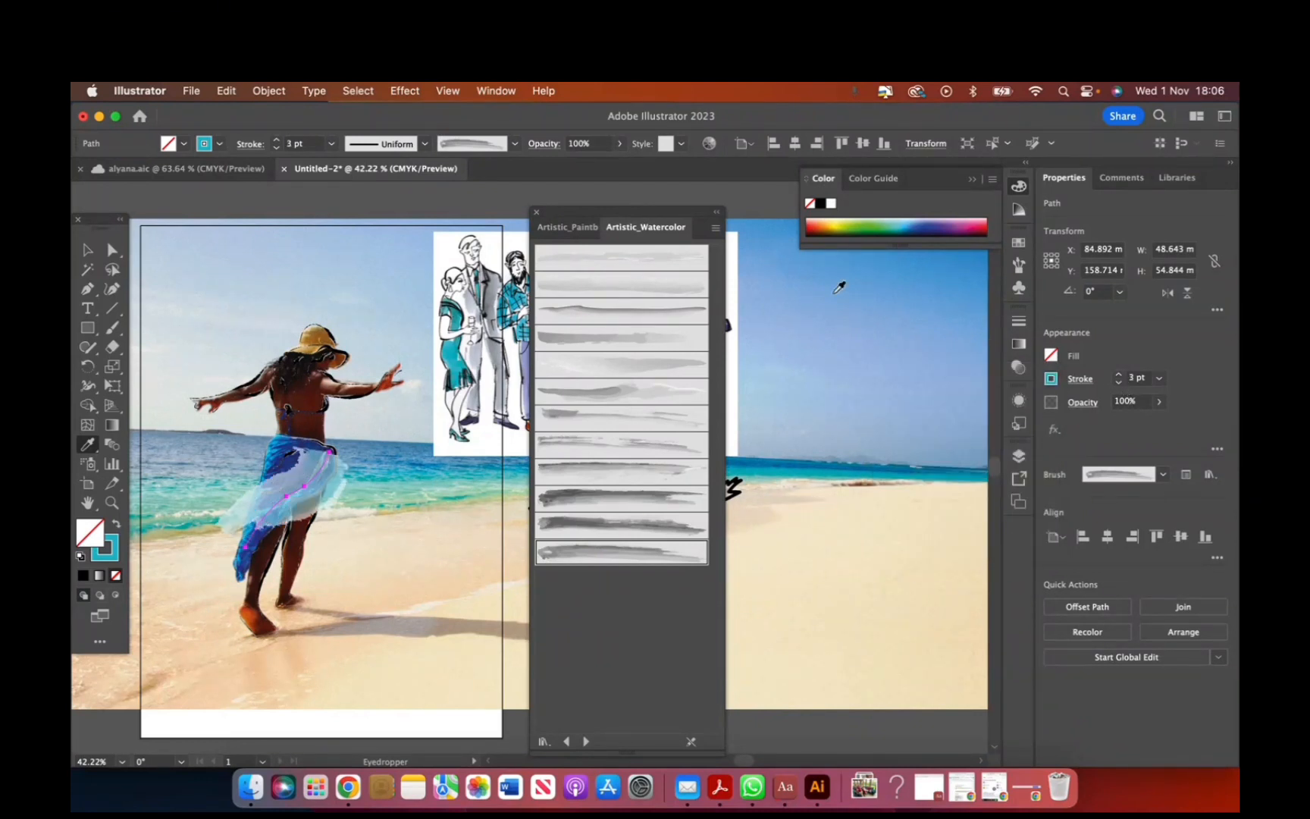
Rotate the watercolour stroke about 20 degrees and stretch it to about 83 mm long so it follows the sarong.
left_click(87, 252)
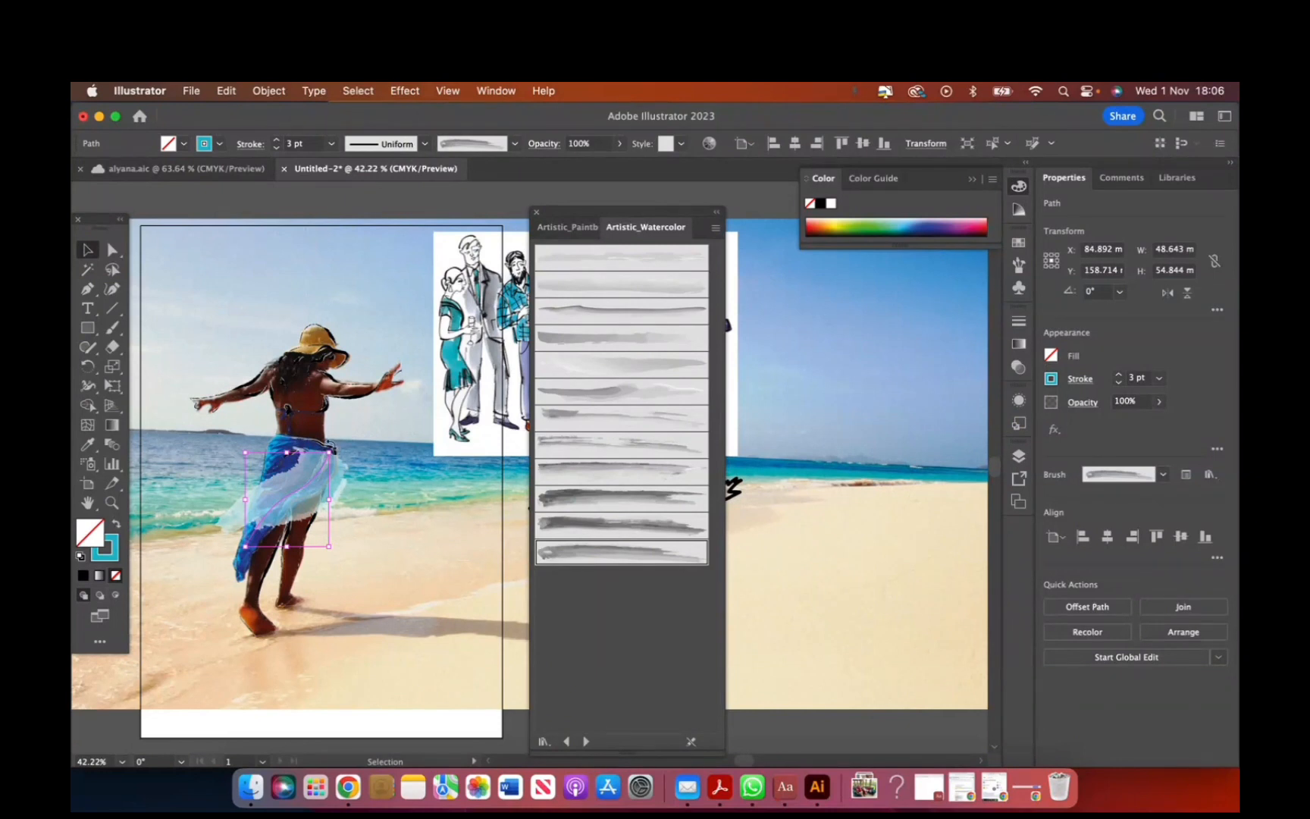
left_click_drag(333, 448, 314, 436)
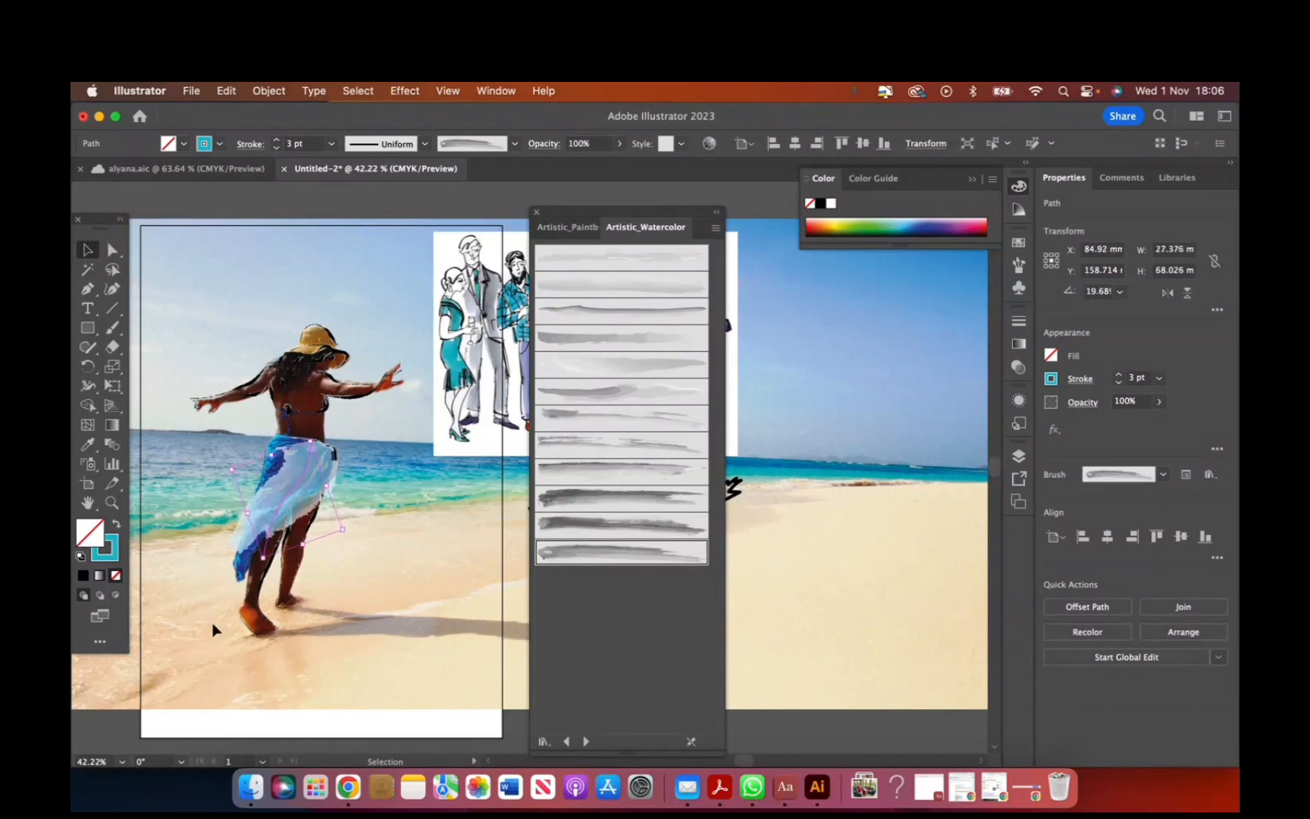
left_click_drag(264, 563, 262, 590)
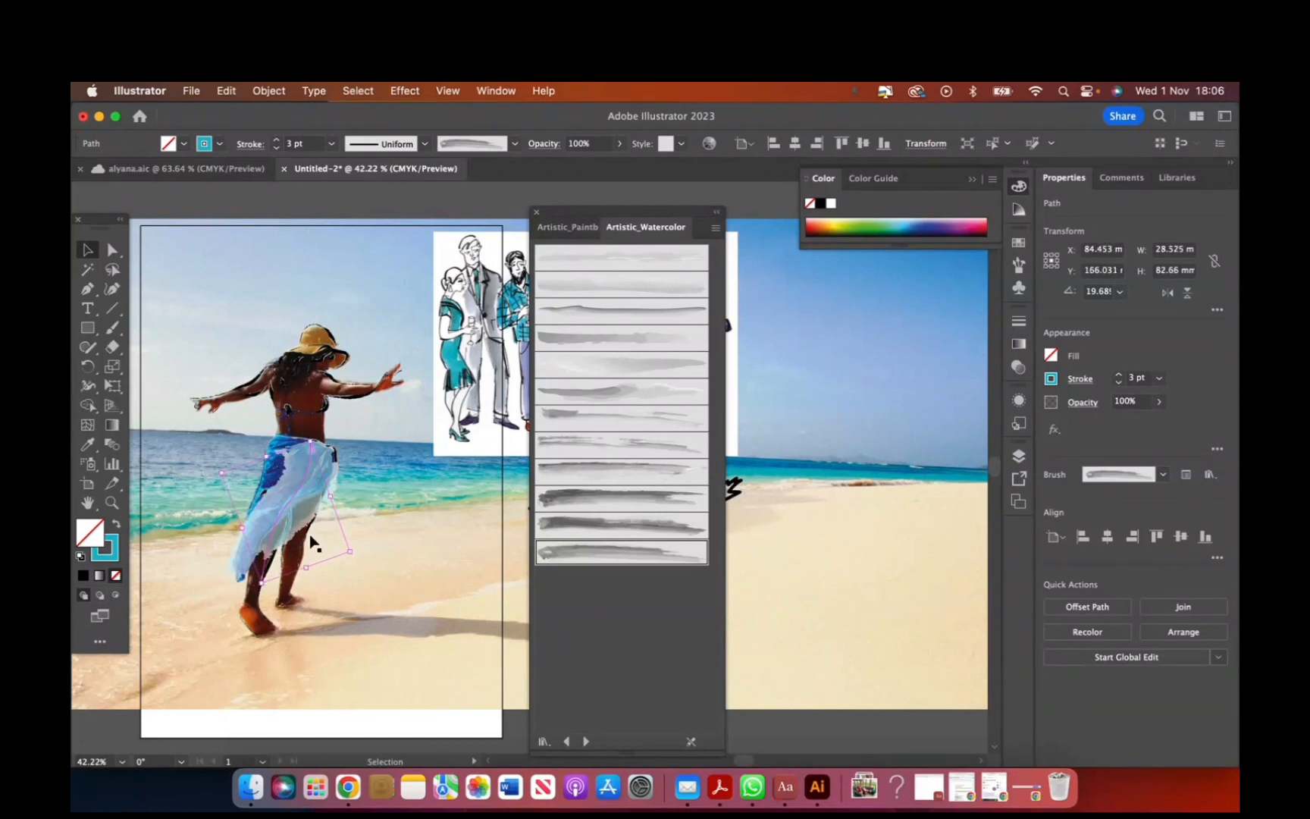
Reshape the teal watercolour stroke by moving its middle and lower anchor points so it fits the sarong.
scroll(313, 539, "up", 2)
left_click(108, 251)
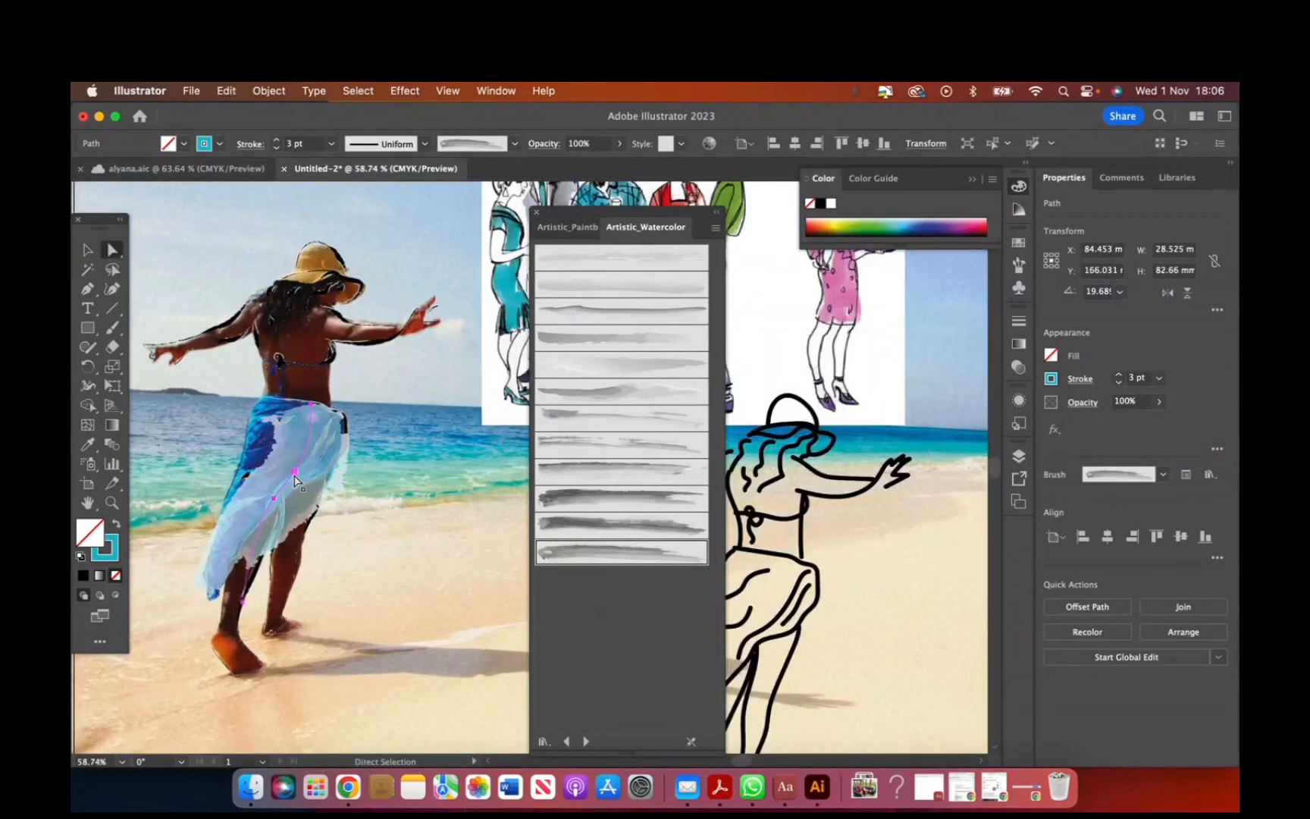
left_click(284, 467)
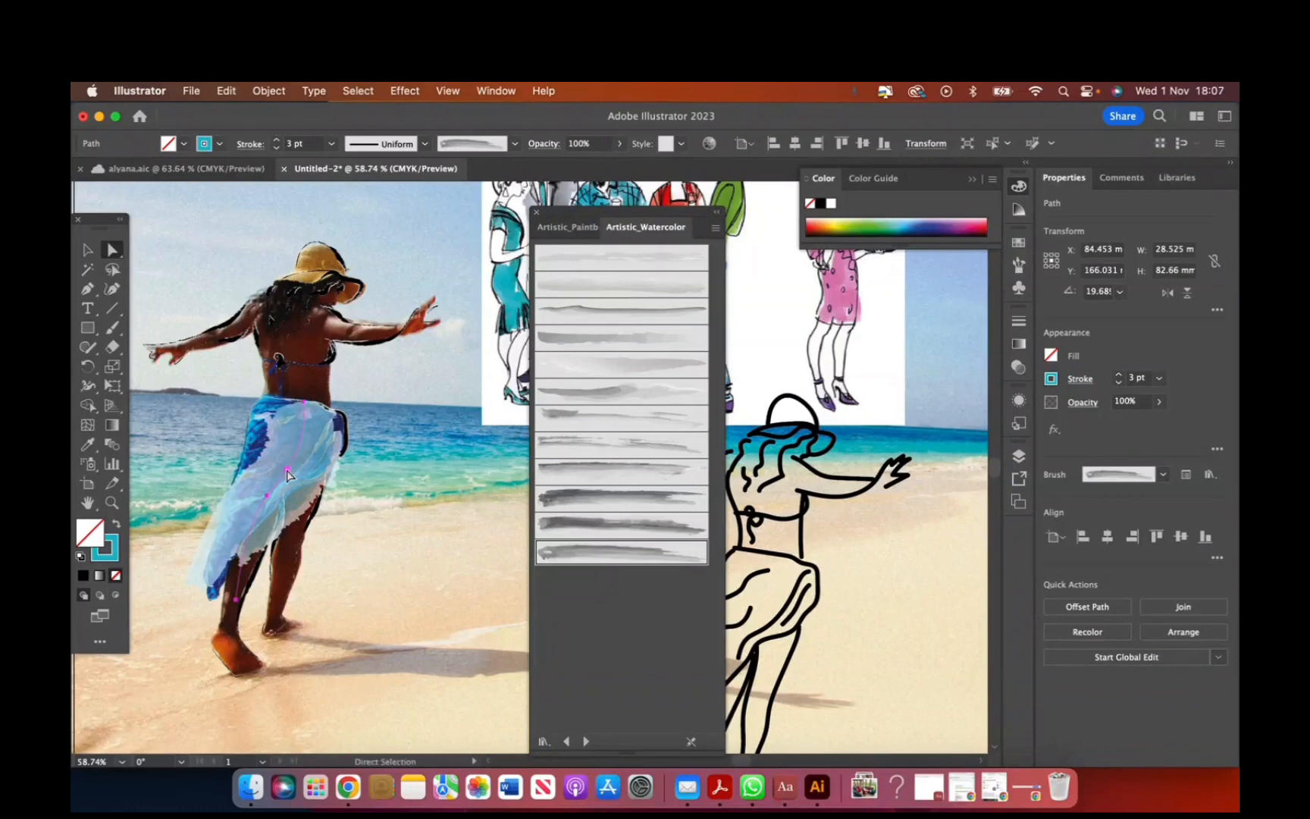
left_click(276, 467)
mouse_move(275, 462)
left_mouse_down()
mouse_move(323, 436)
mouse_move(276, 421)
left_mouse_up()
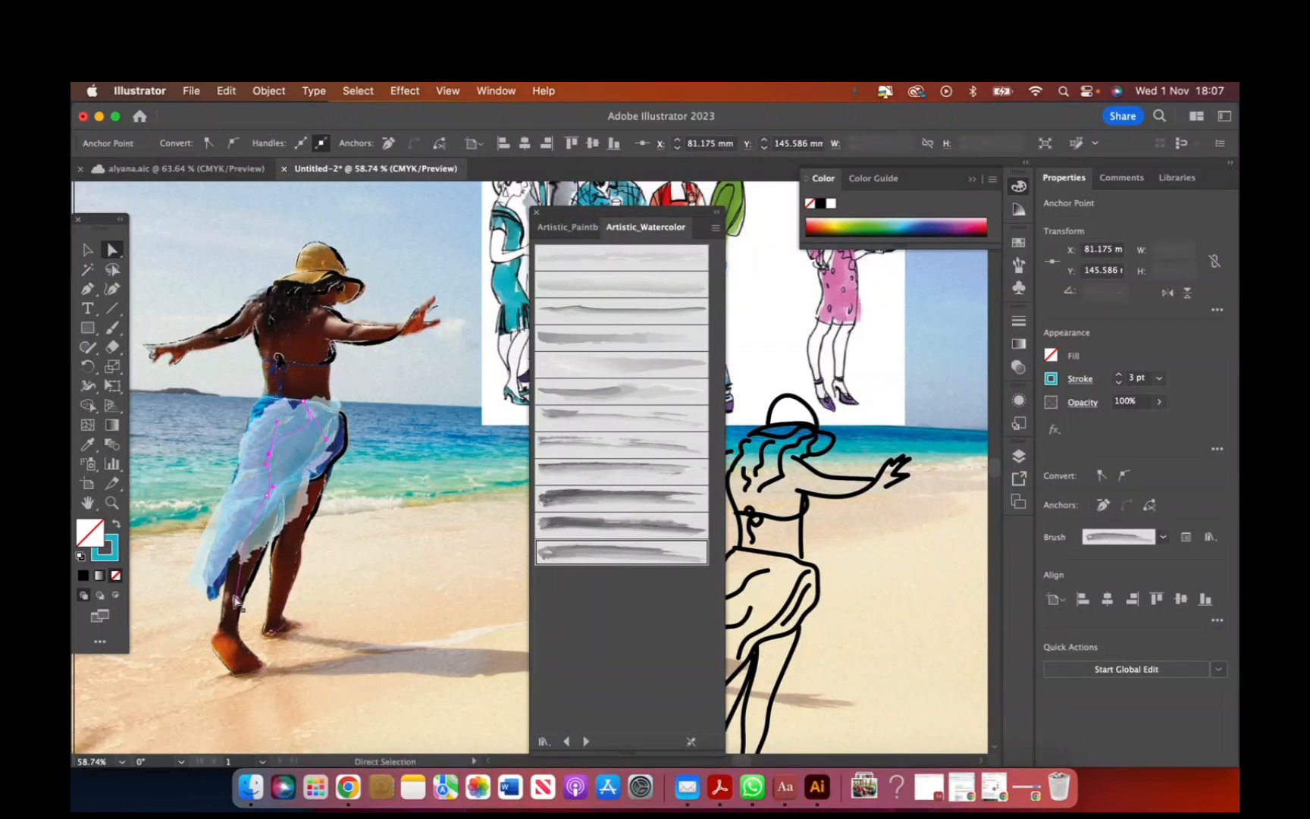
left_click_drag(236, 605, 238, 612)
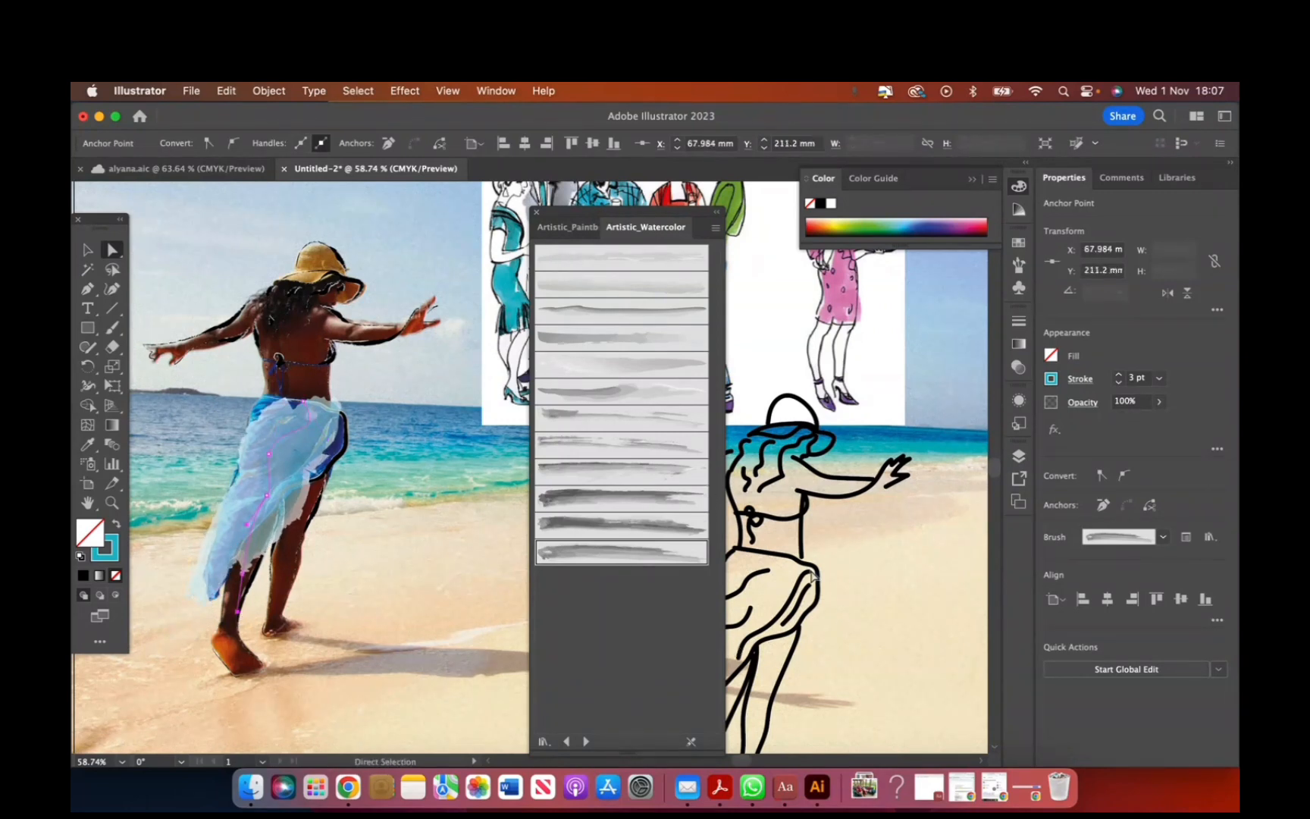
Hide the photo on Layer 1 and move the line drawing's Layer 3 above Layer 5.
left_click(1019, 456)
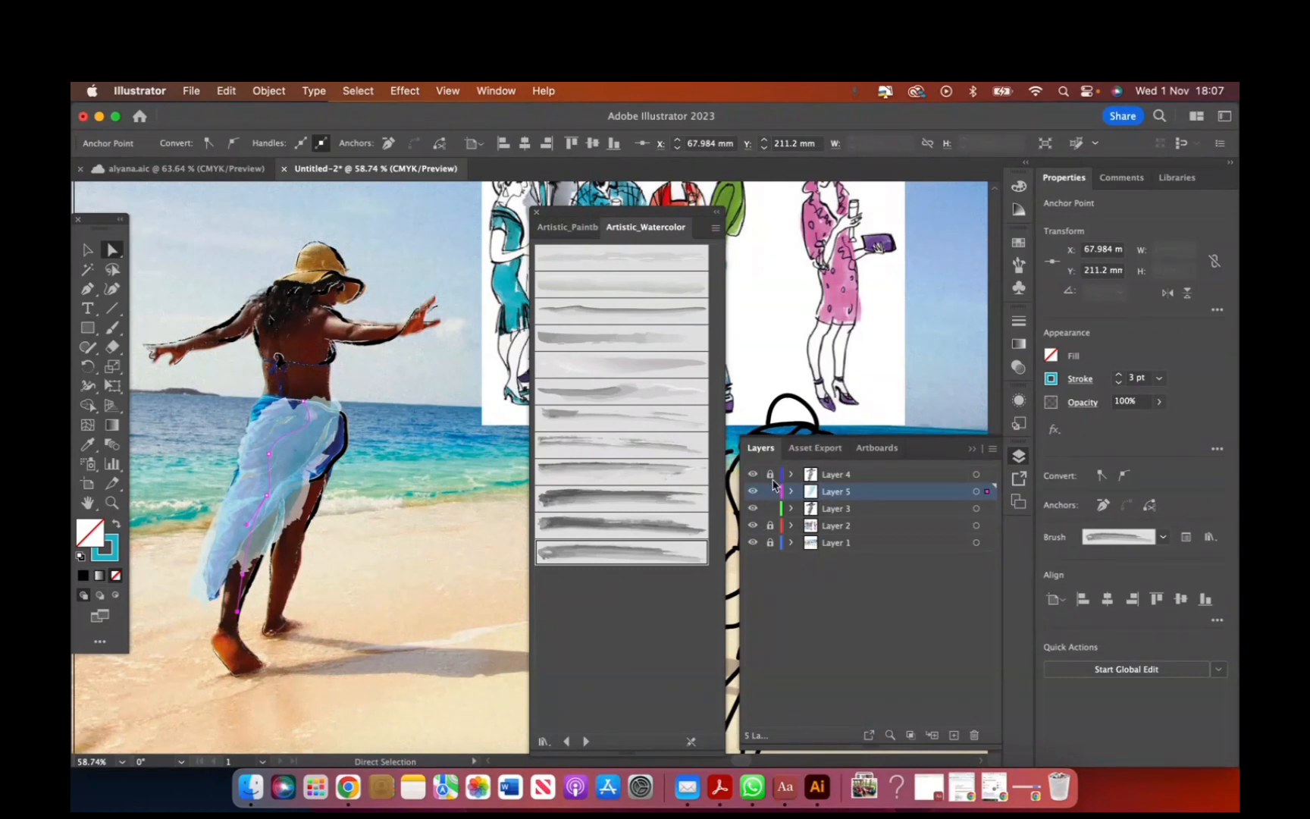
left_click(753, 543)
left_click(443, 645)
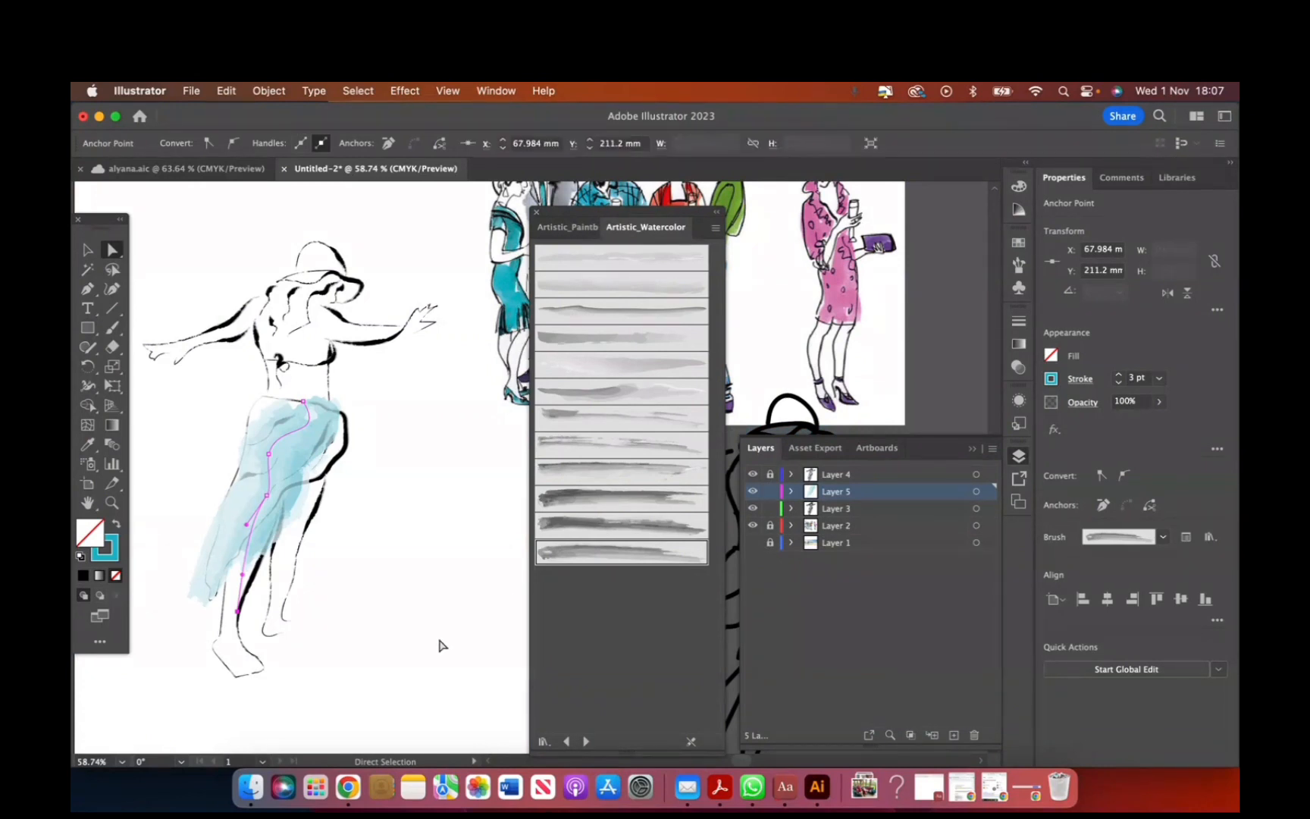
scroll(416, 591, "down", 3)
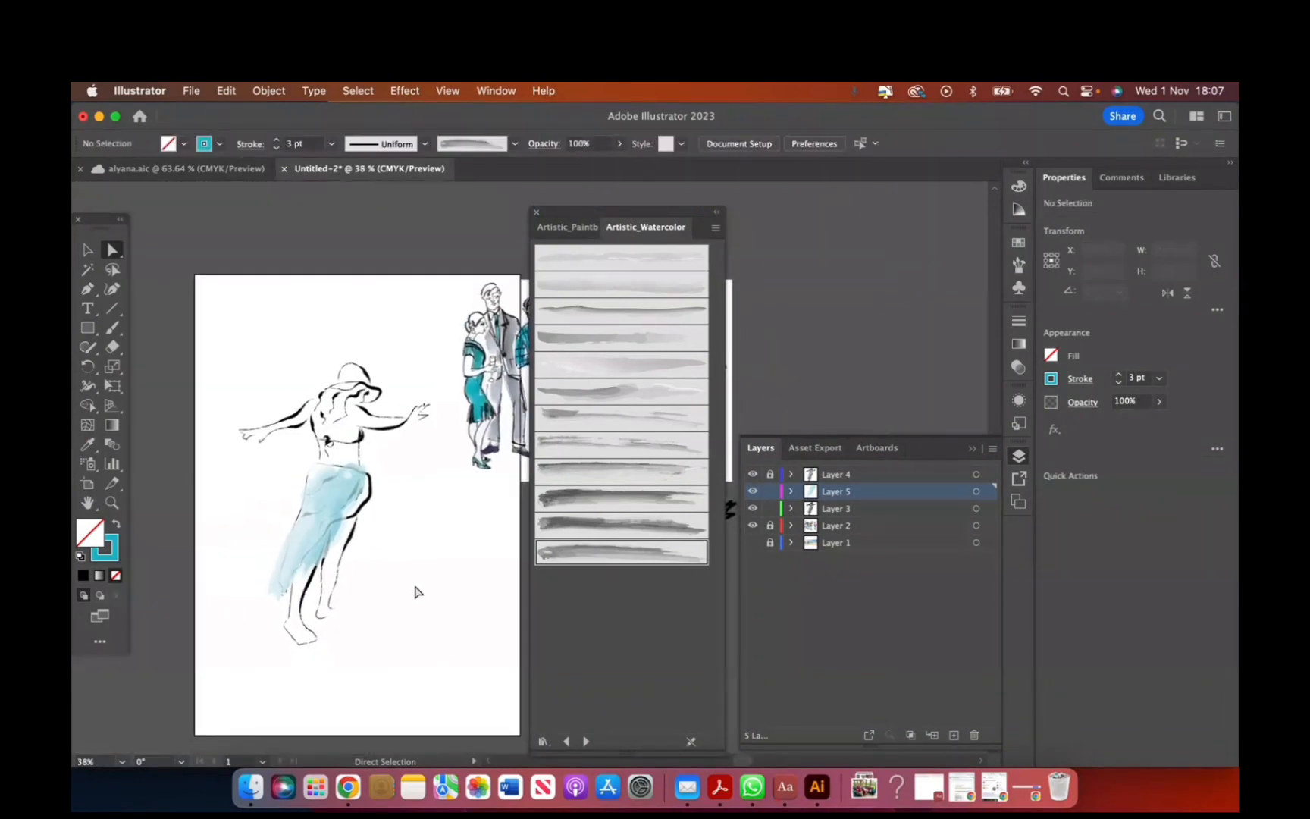
left_click_drag(830, 508, 833, 489)
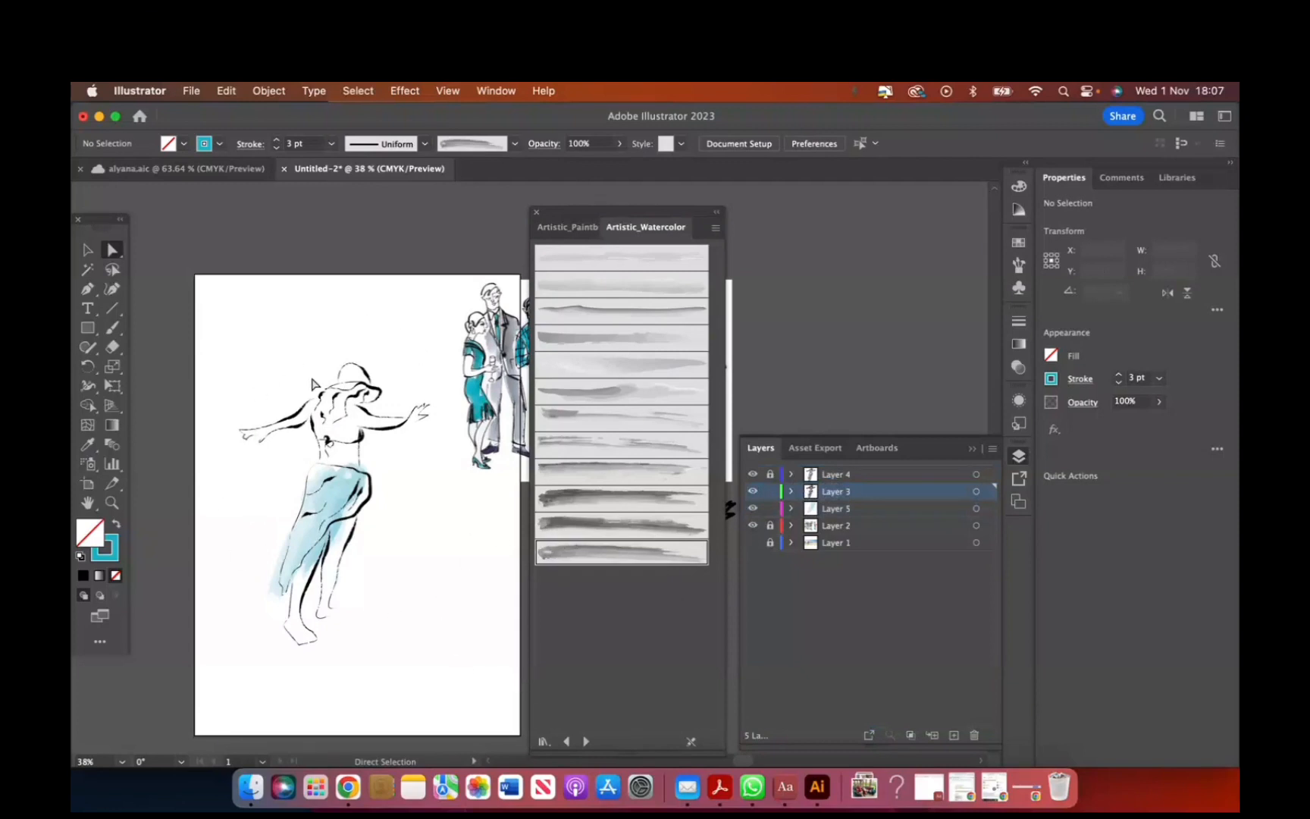
Try magenta and green as the colour of the sarong's watercolour stroke, and discard the change.
left_click(335, 507)
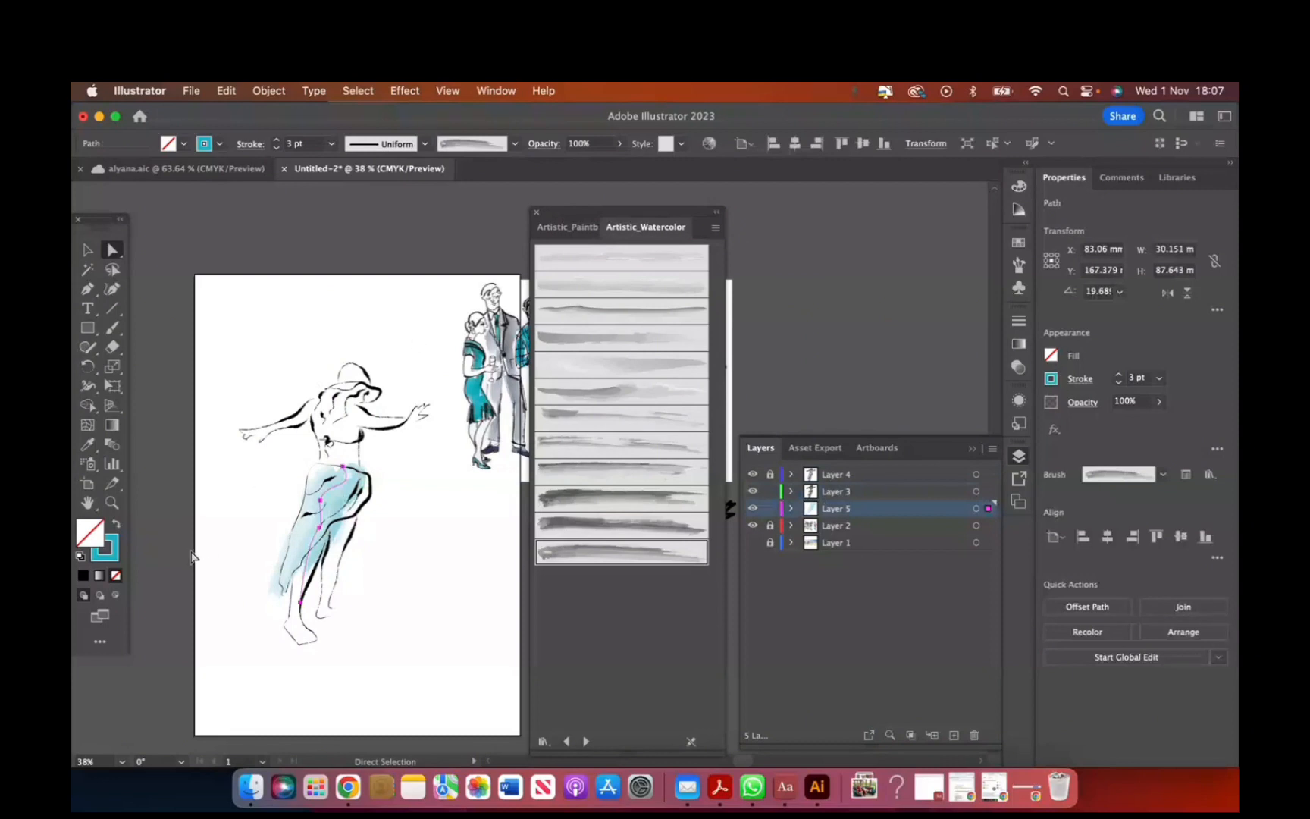
left_click(117, 547)
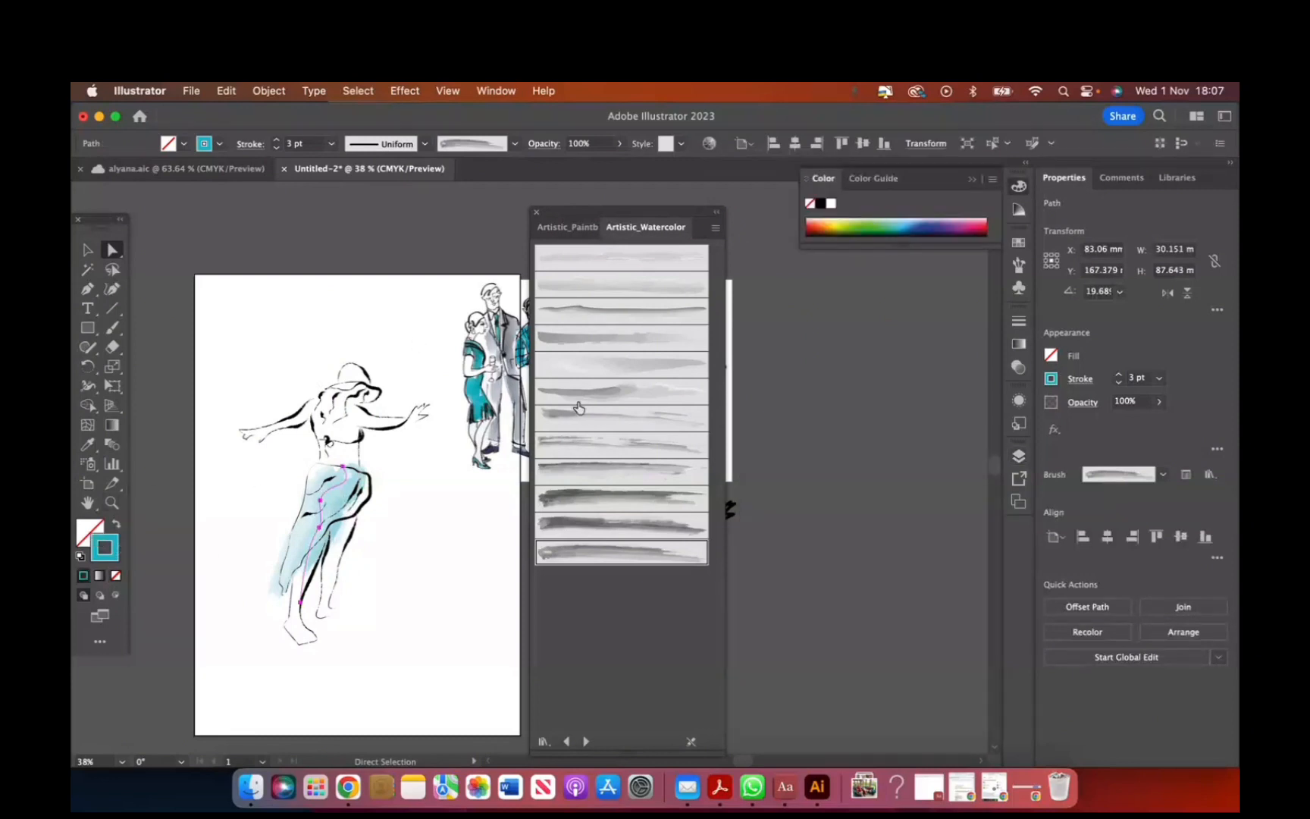
double_click(116, 557)
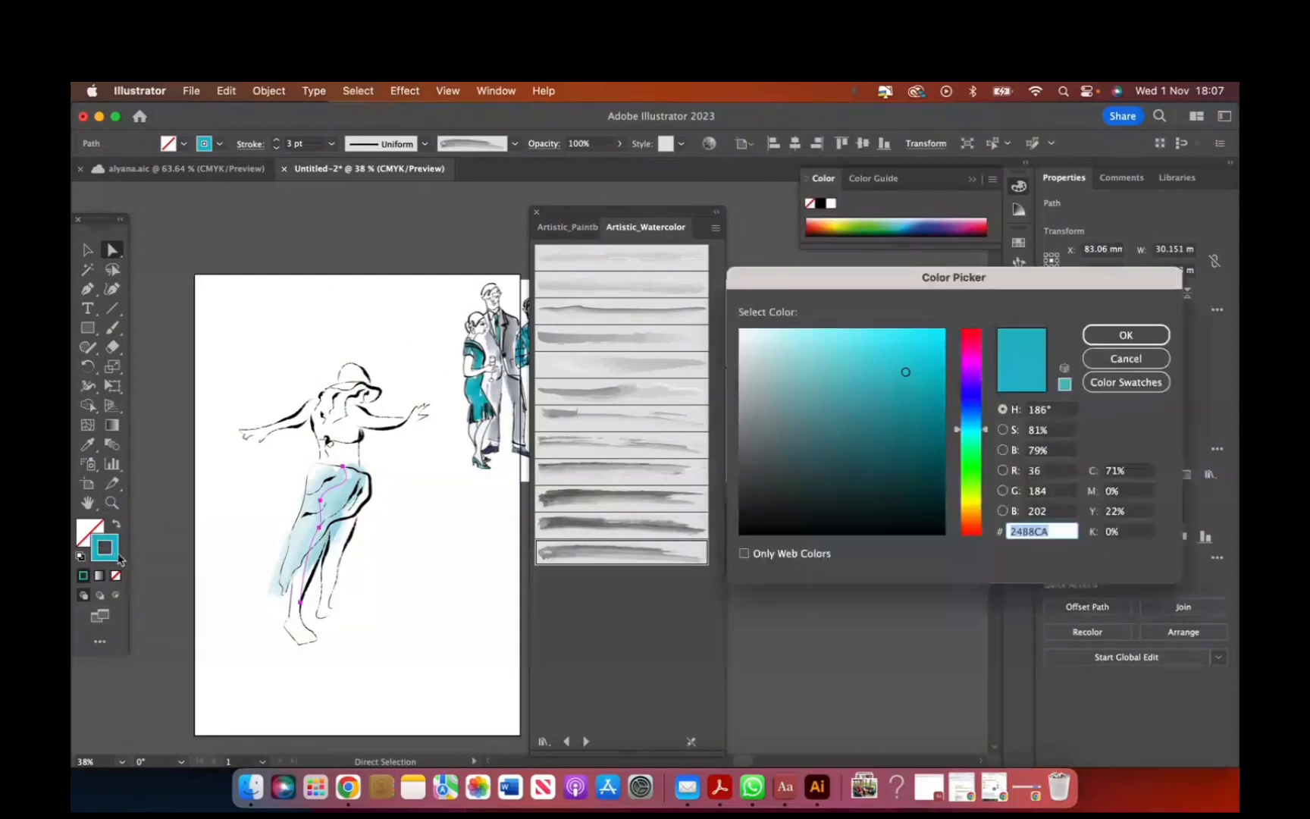
left_click(972, 363)
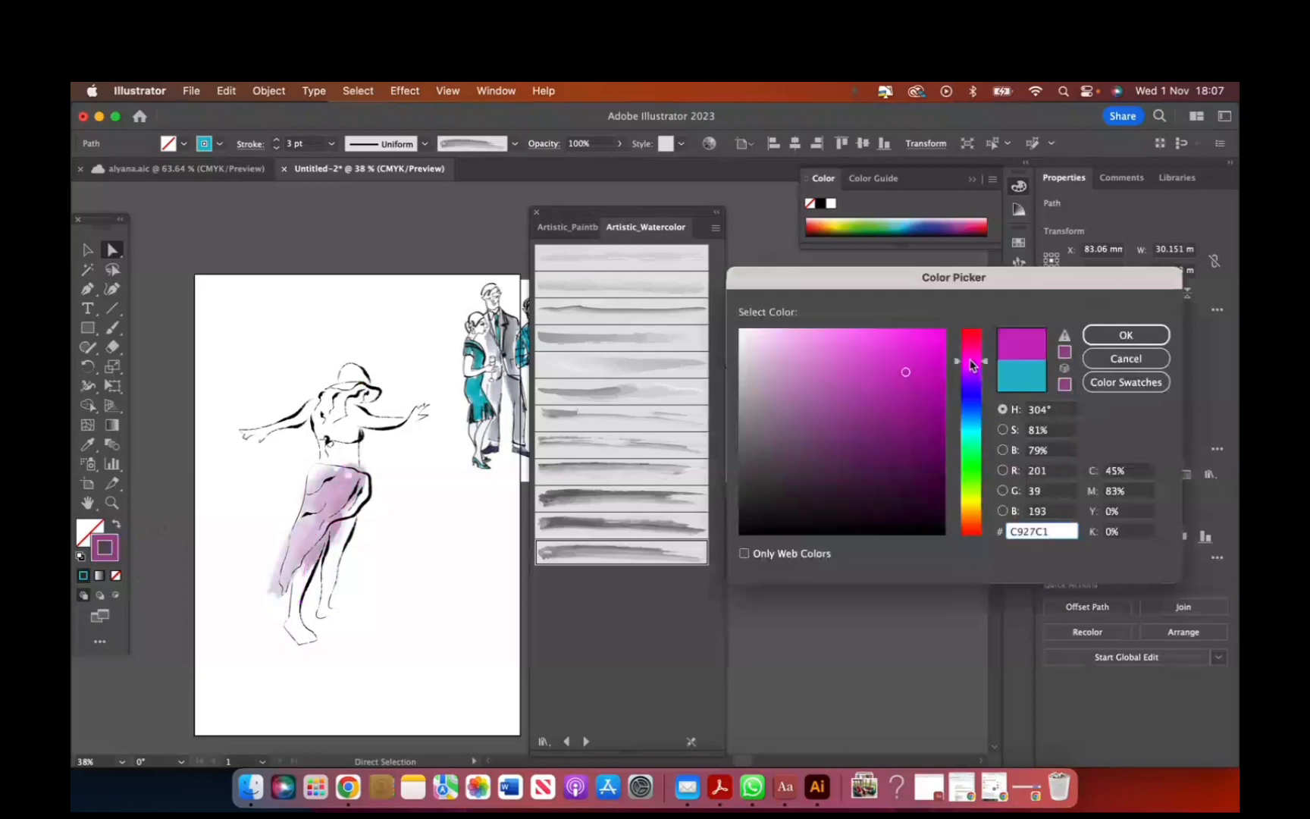
left_click(972, 468)
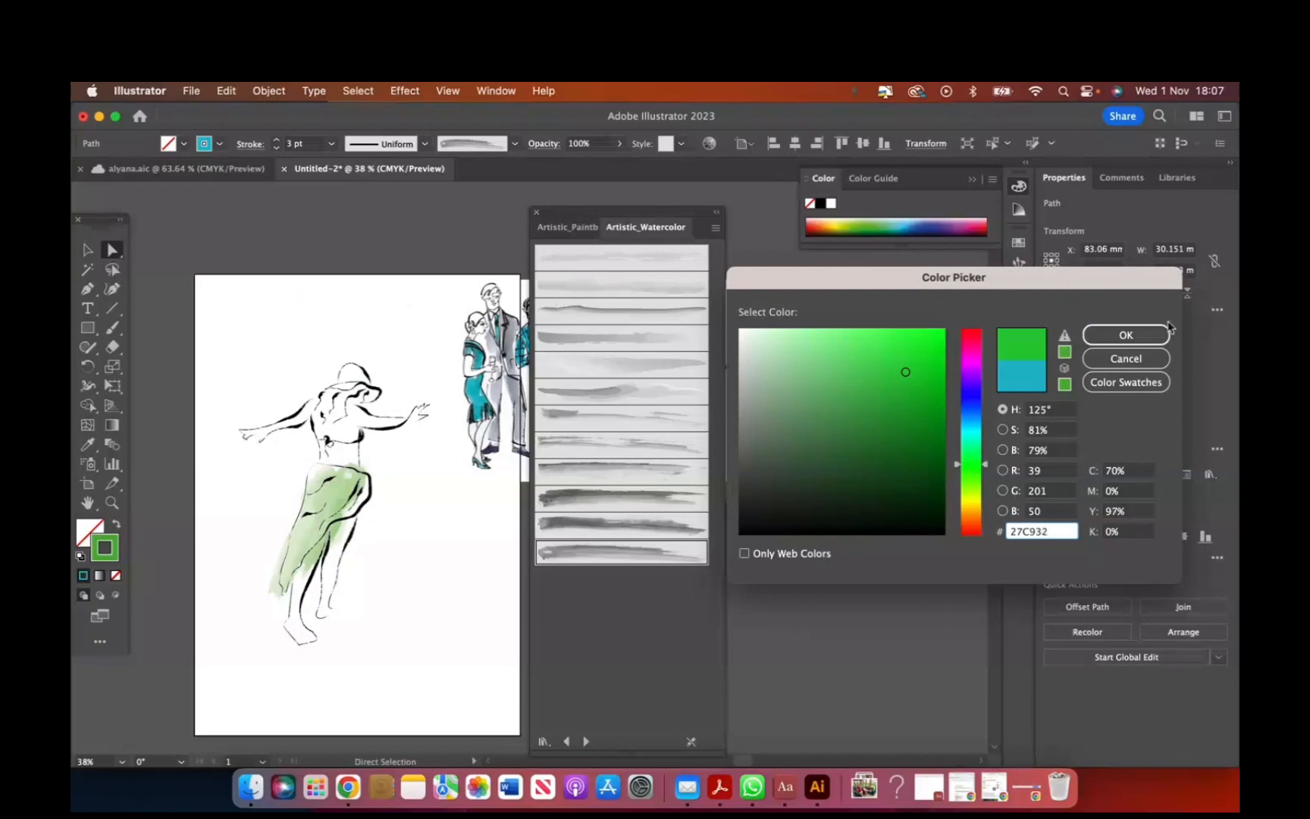
left_click(1130, 359)
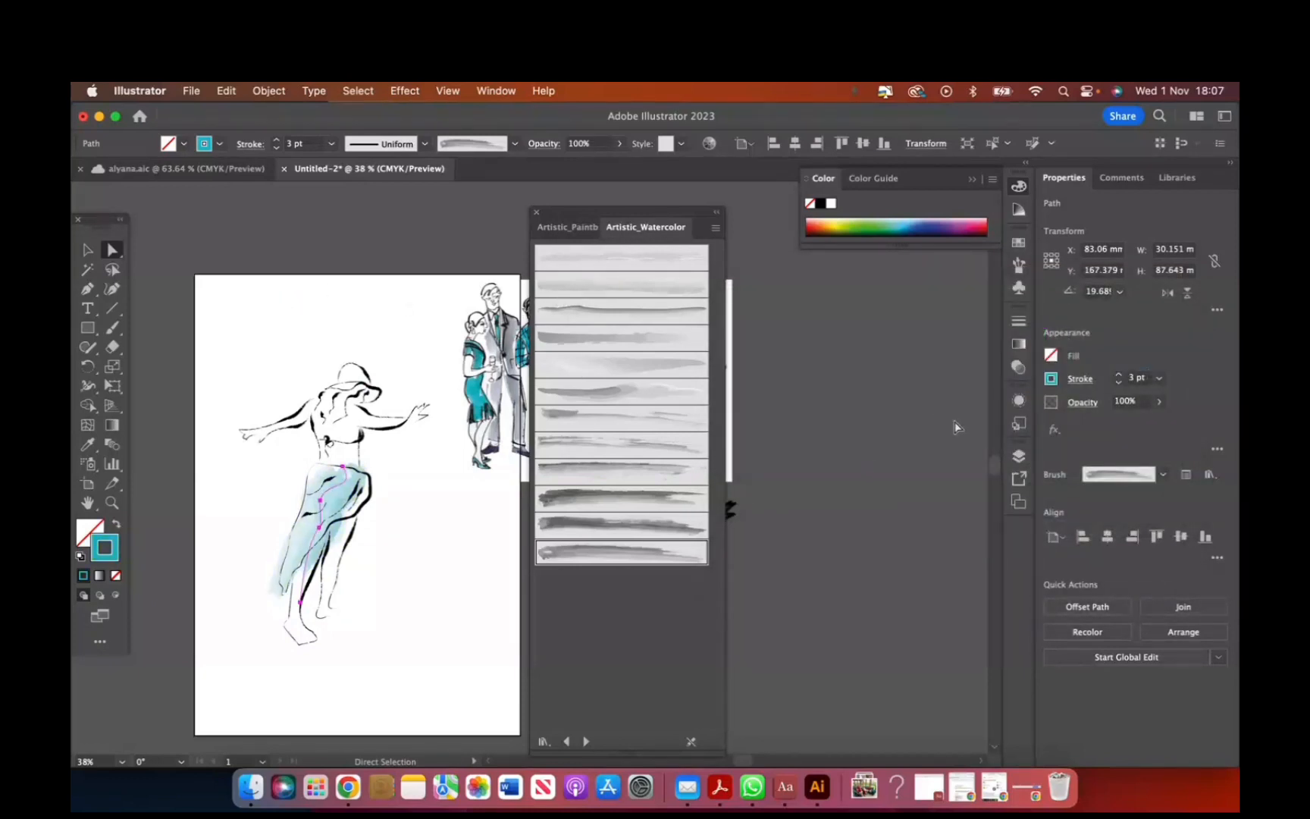
Make Layer 3 the active layer and lock Layer 5 with the watercolour stroke.
left_click(1019, 456)
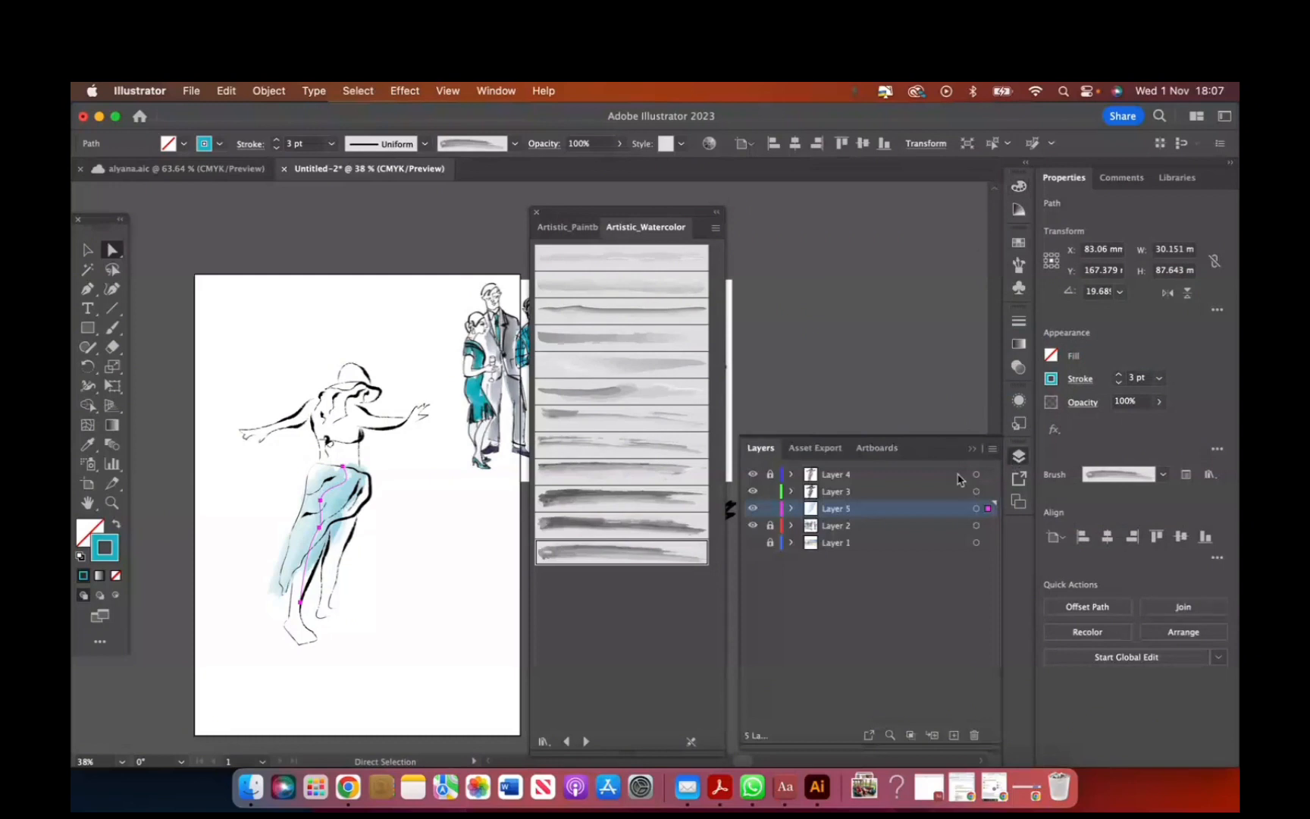
left_click(817, 493)
left_click(770, 508)
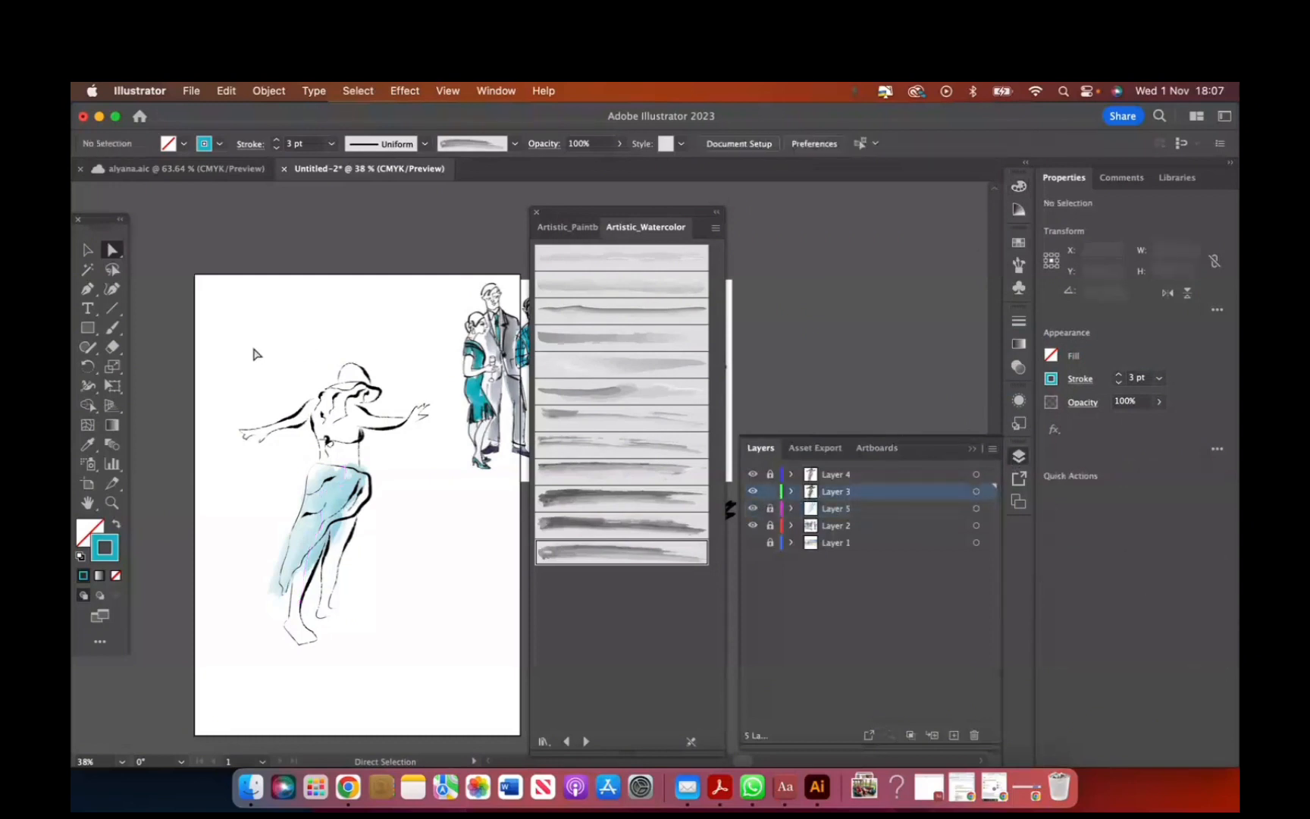
Set the stroke weight of all the figure's outline paths on Layer 3 to 2 pt.
mouse_move(254, 349)
left_mouse_down()
mouse_move(430, 586)
mouse_move(417, 665)
left_mouse_up()
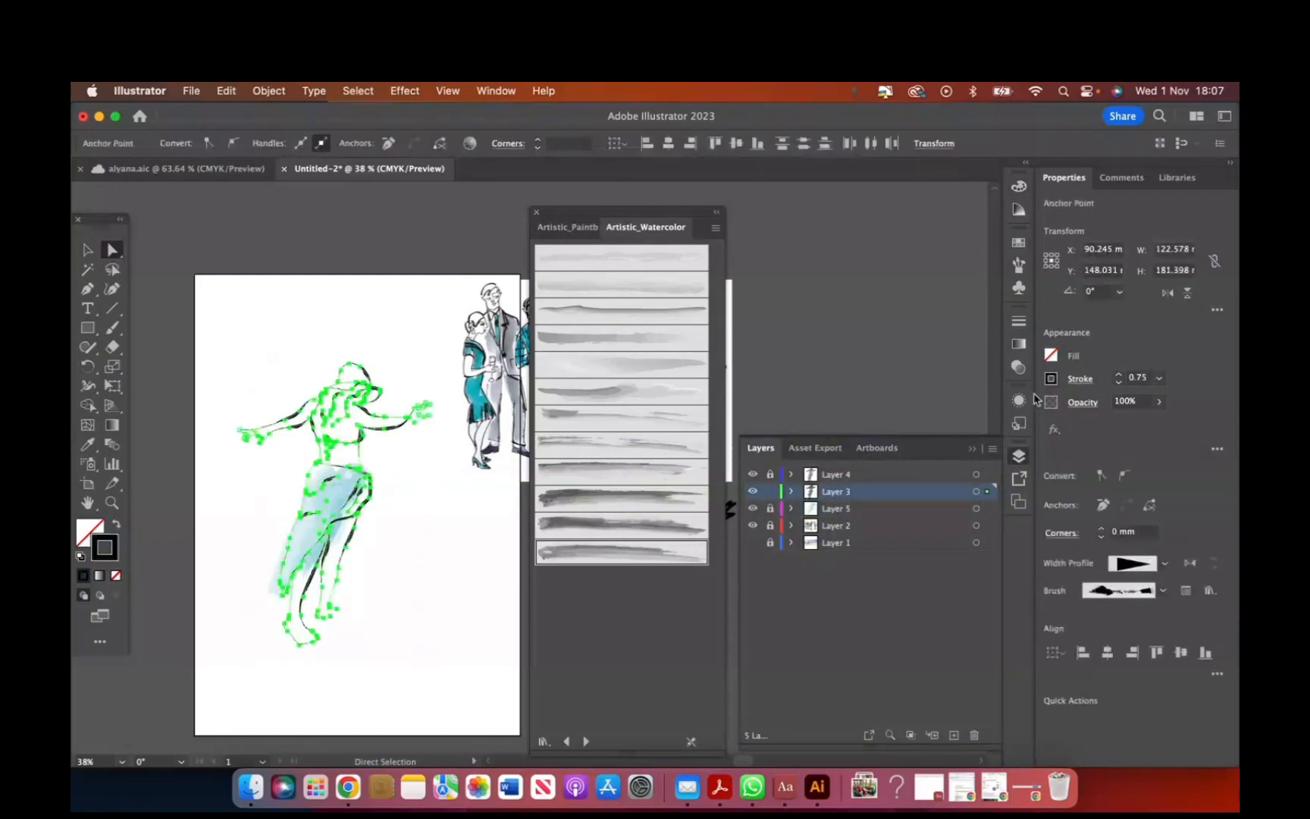
left_click(1119, 374)
left_click(586, 600)
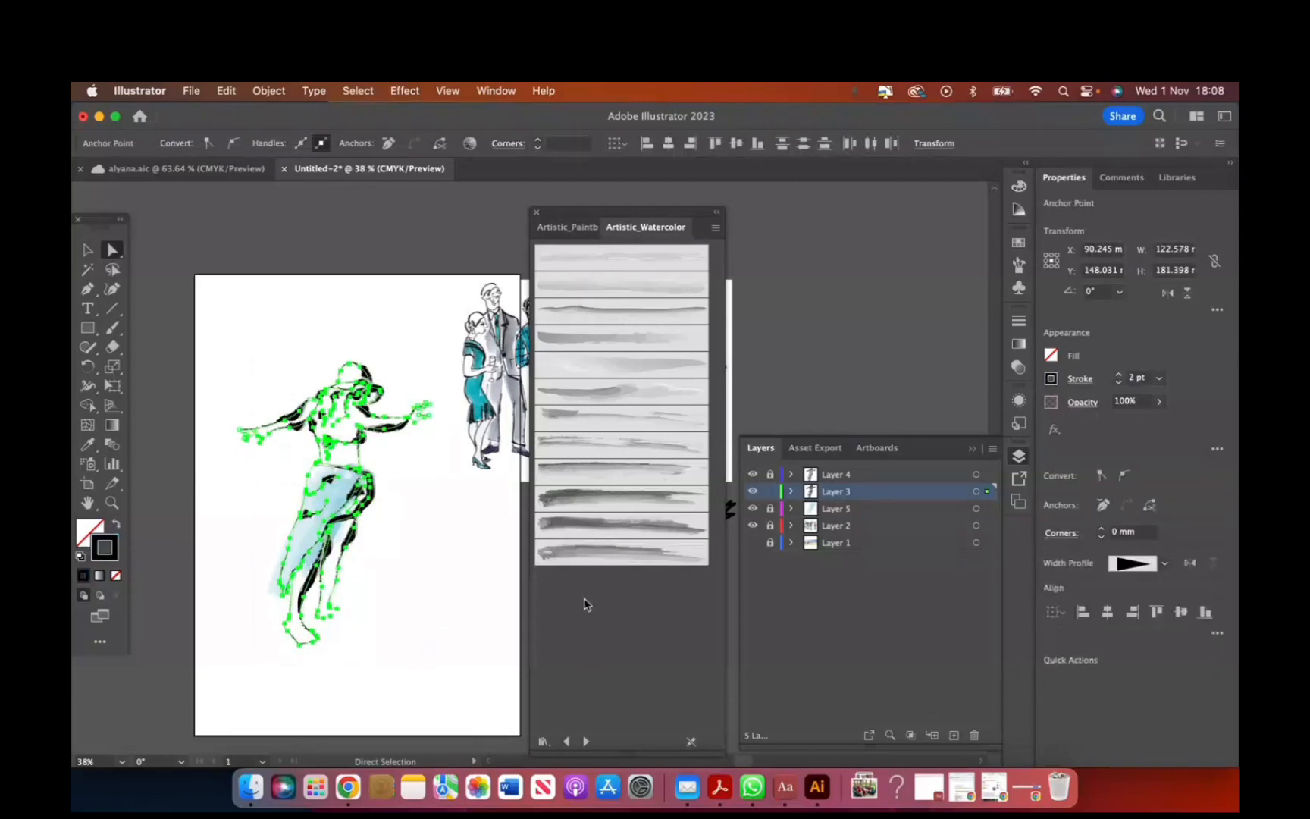
left_click(500, 638)
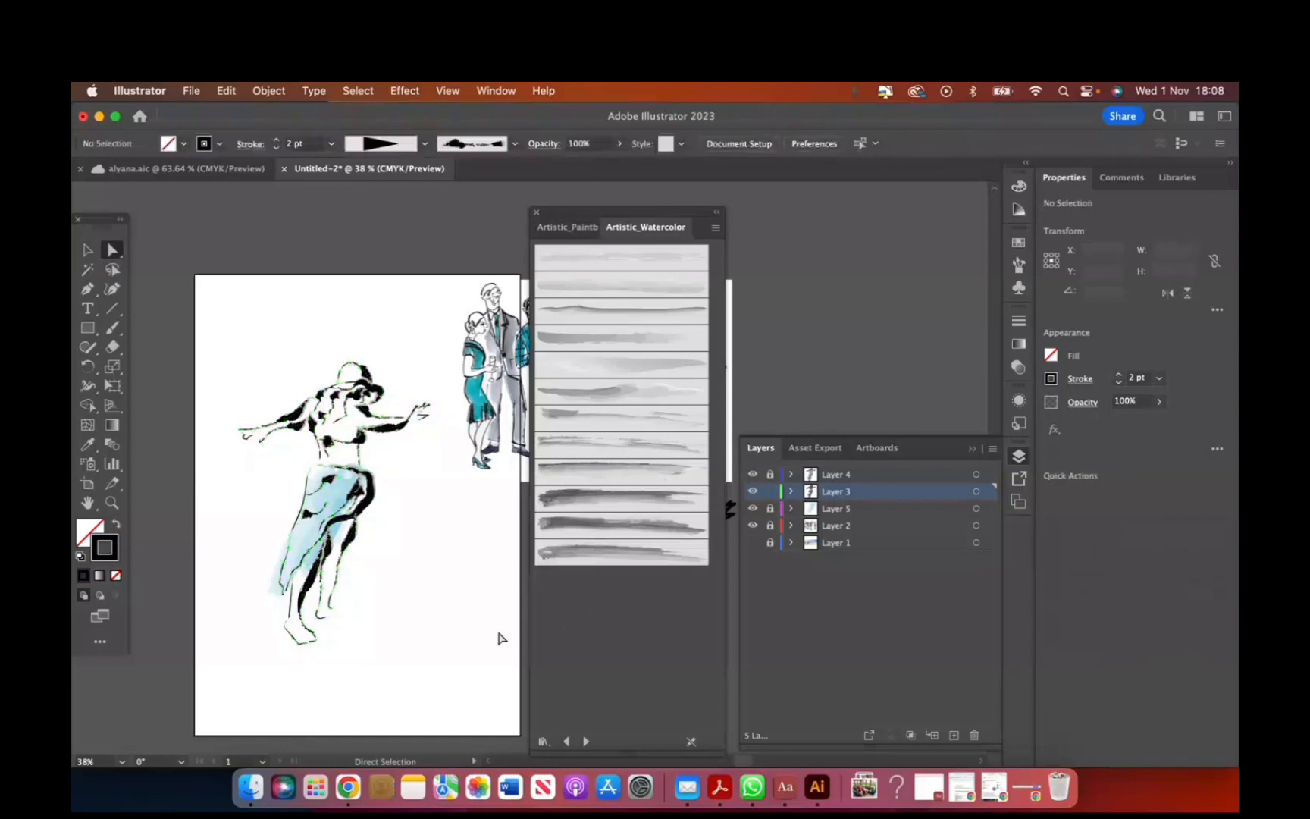
Apply the half-dome width profile to all the figure's outline paths on Layer 3.
left_click_drag(265, 296, 404, 679)
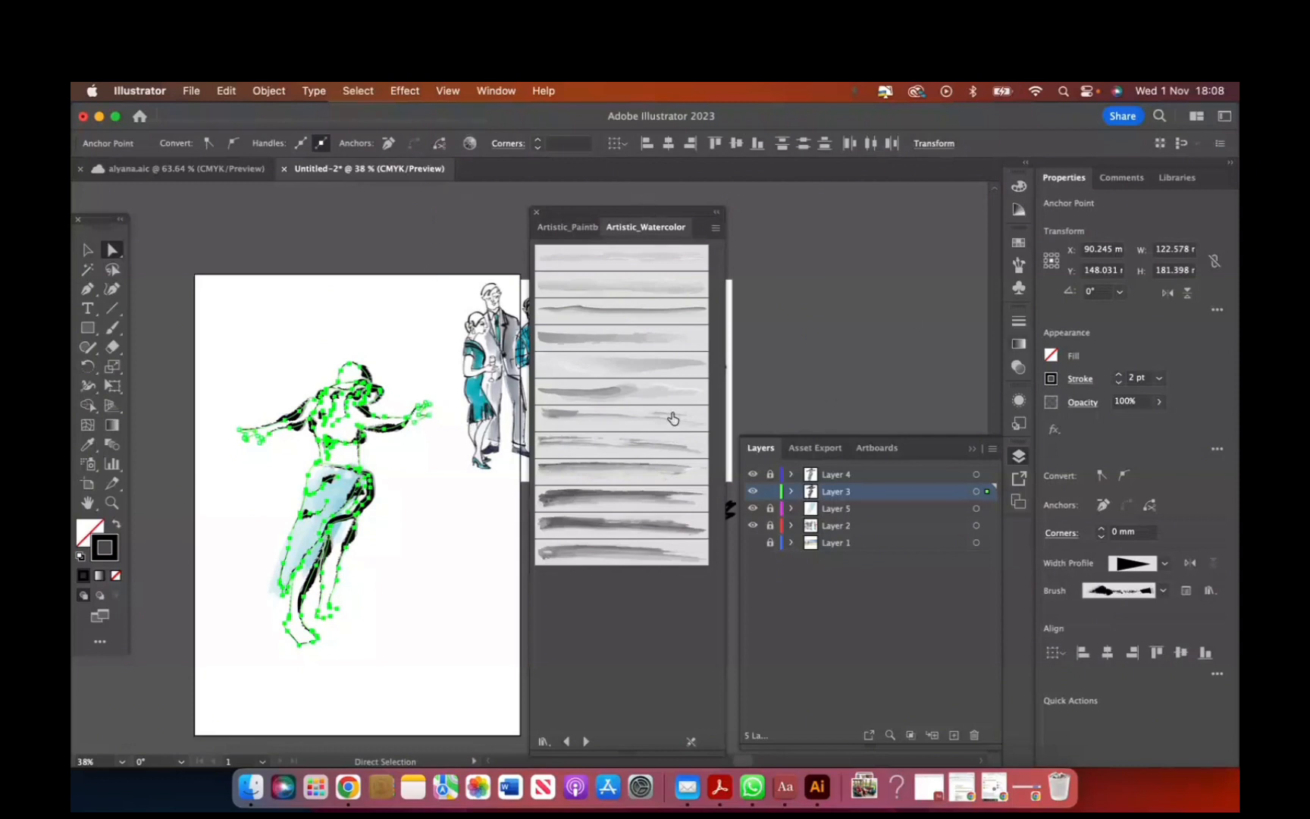
left_click(274, 379)
left_click(87, 249)
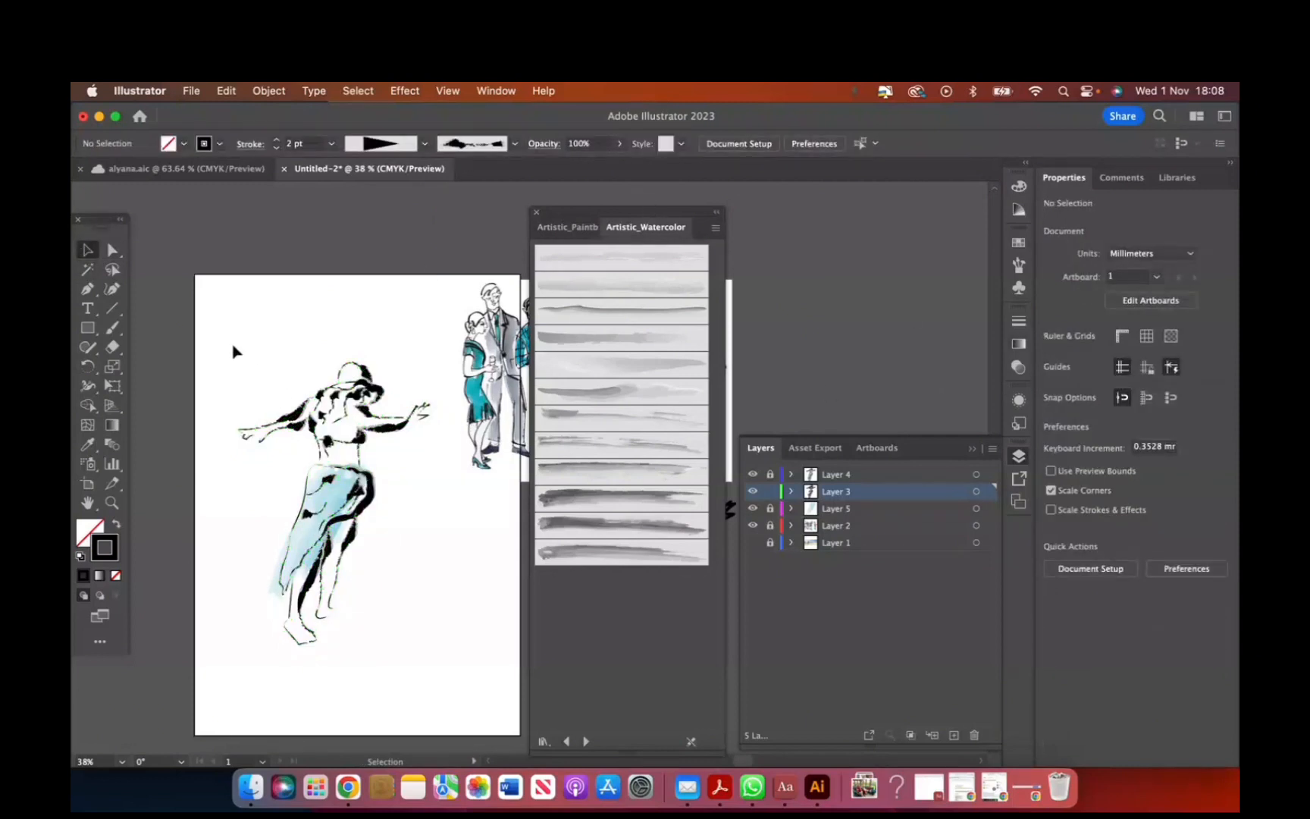
left_click_drag(235, 346, 414, 647)
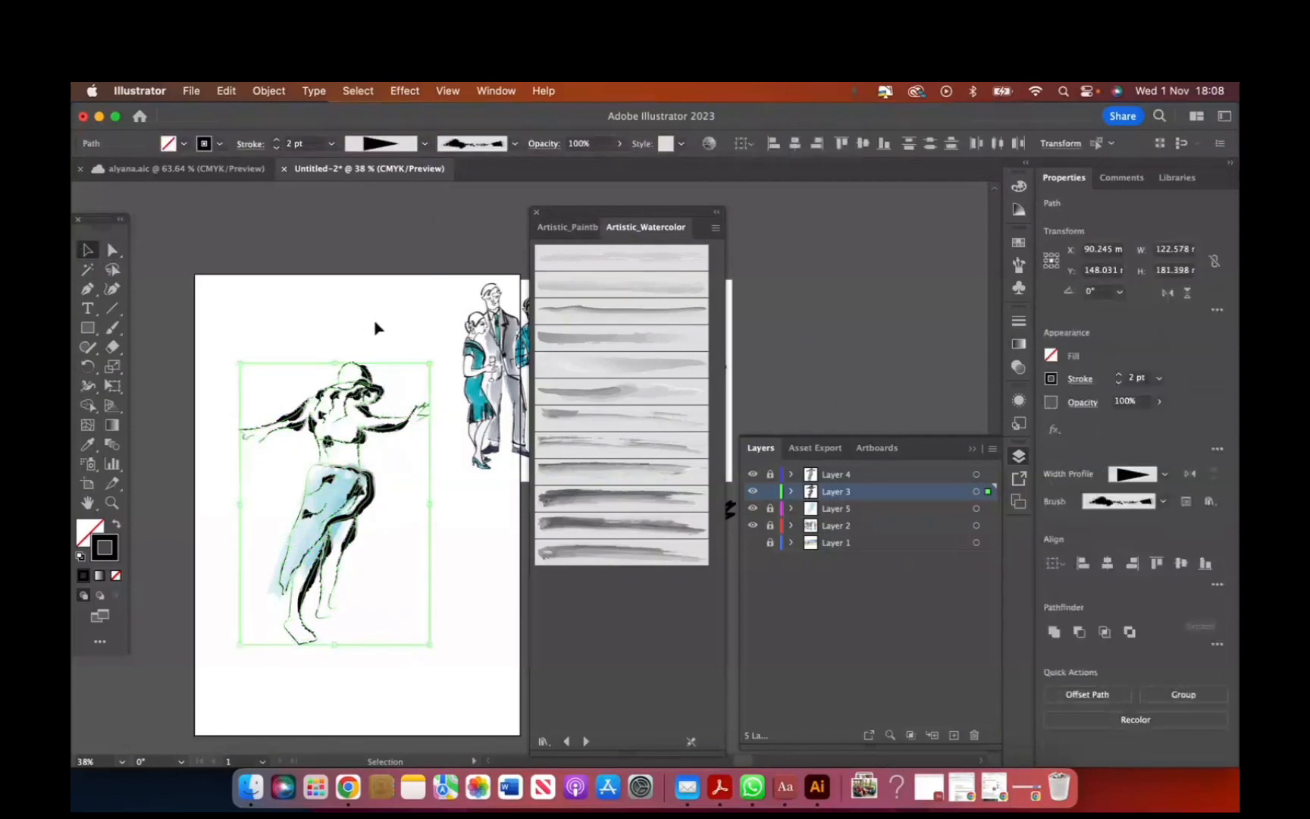
left_click(424, 144)
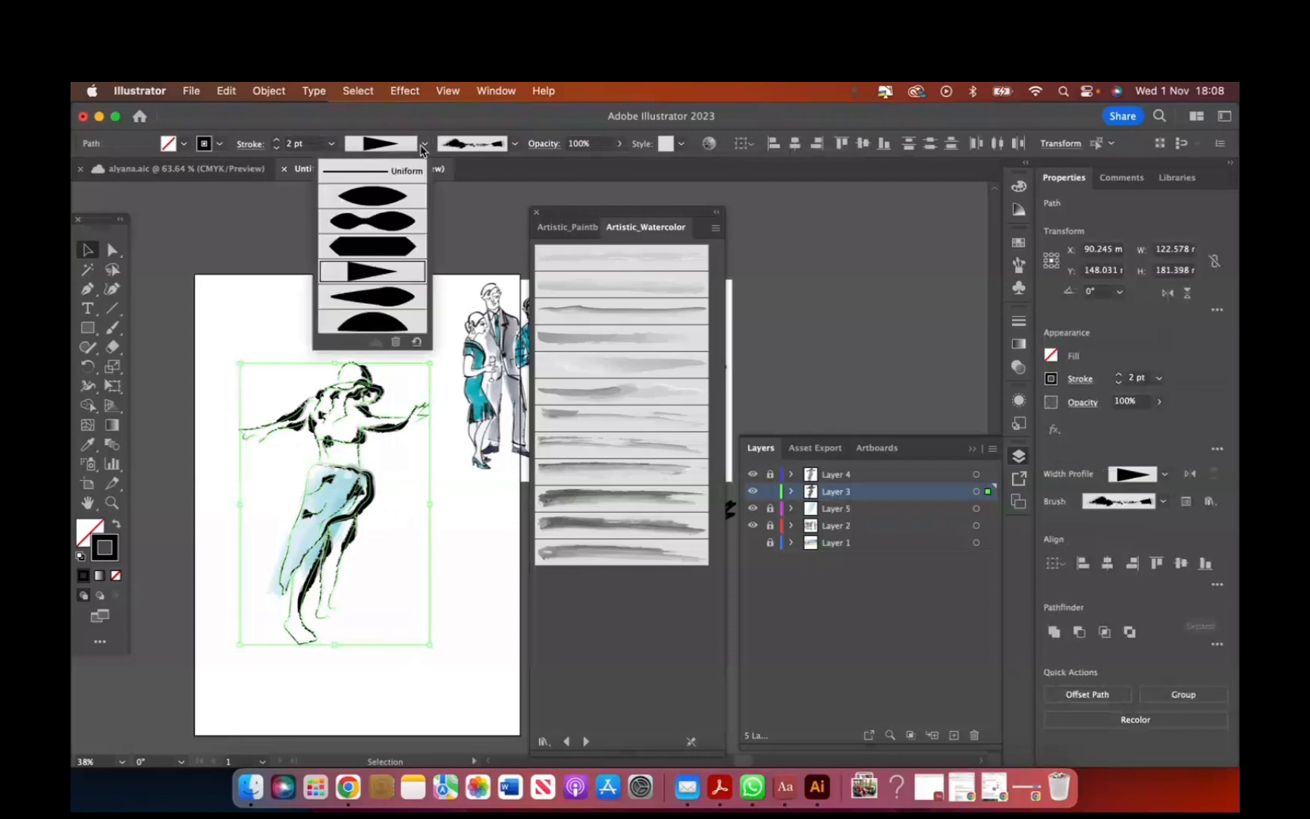
left_click(377, 326)
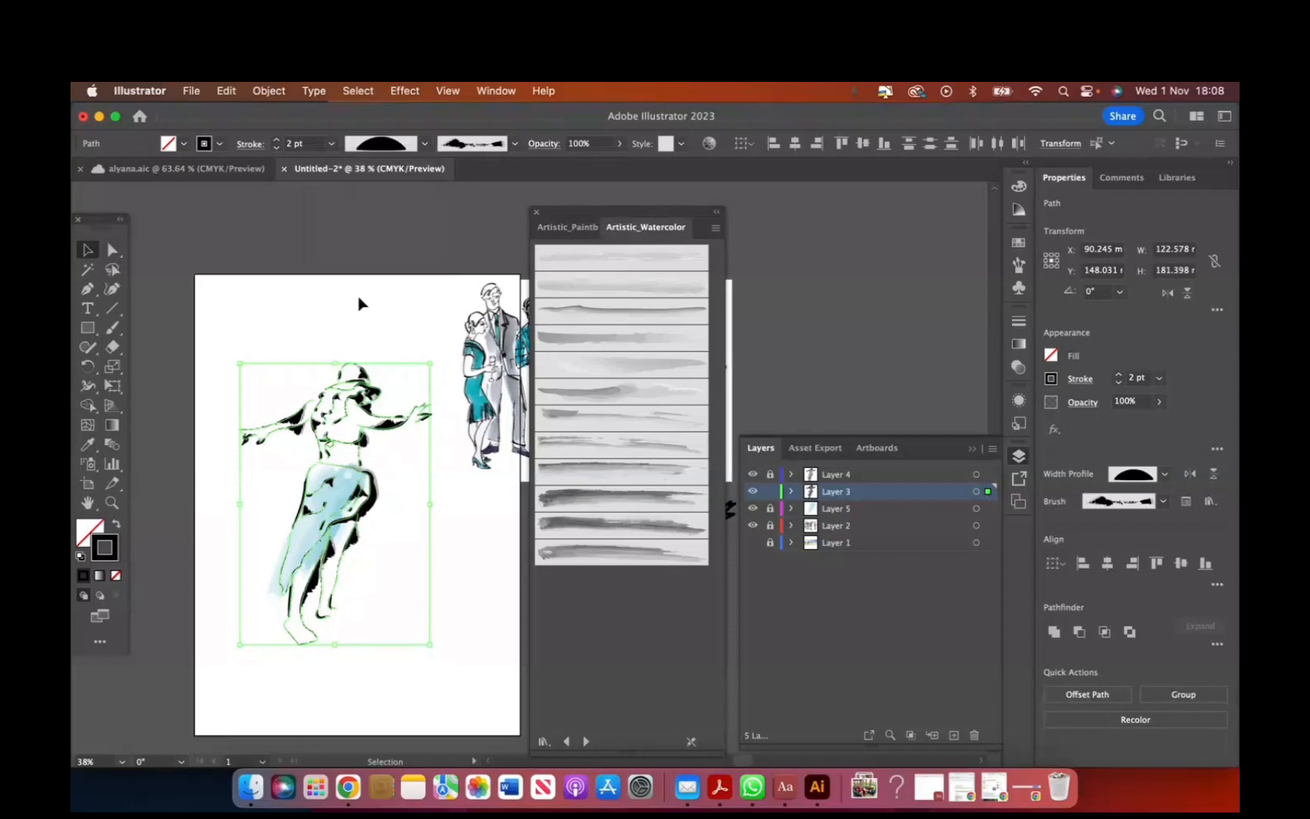
left_click(360, 304)
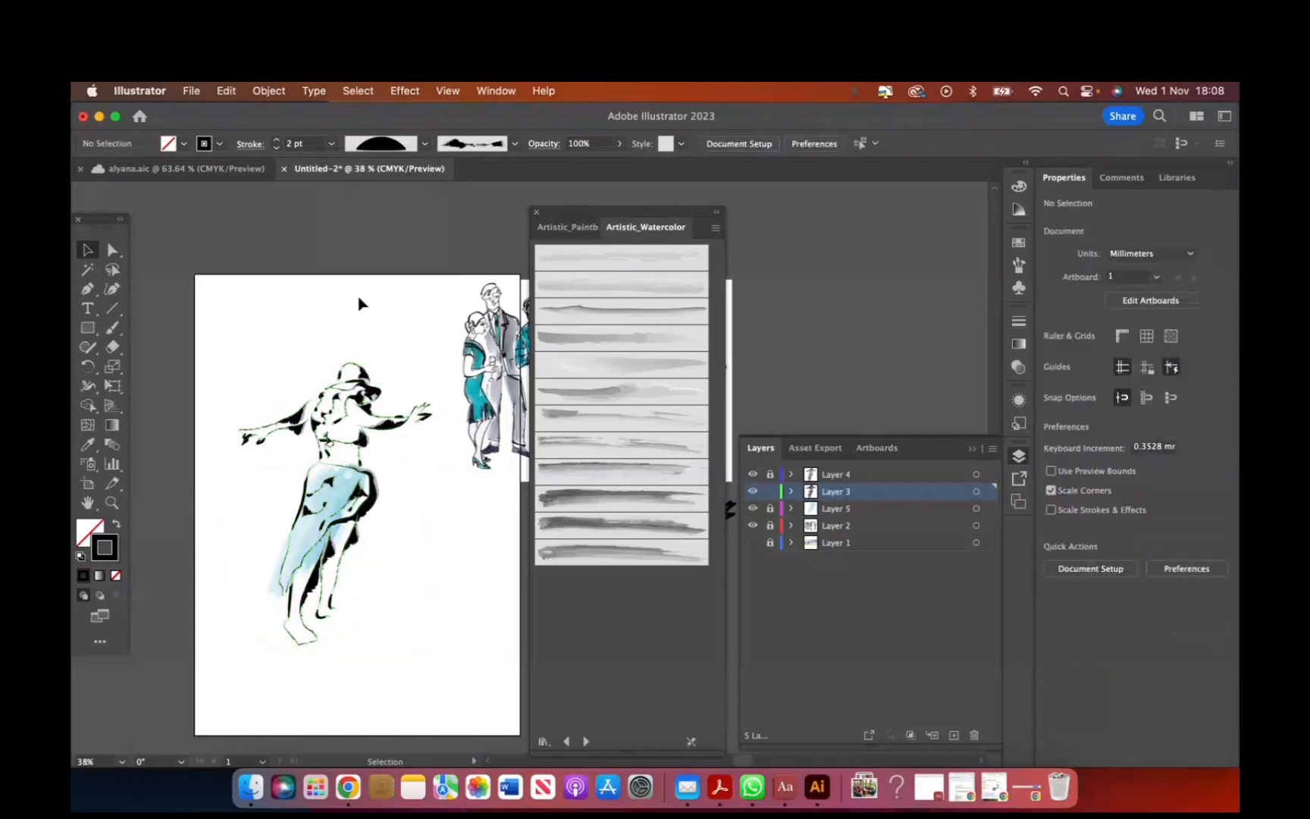